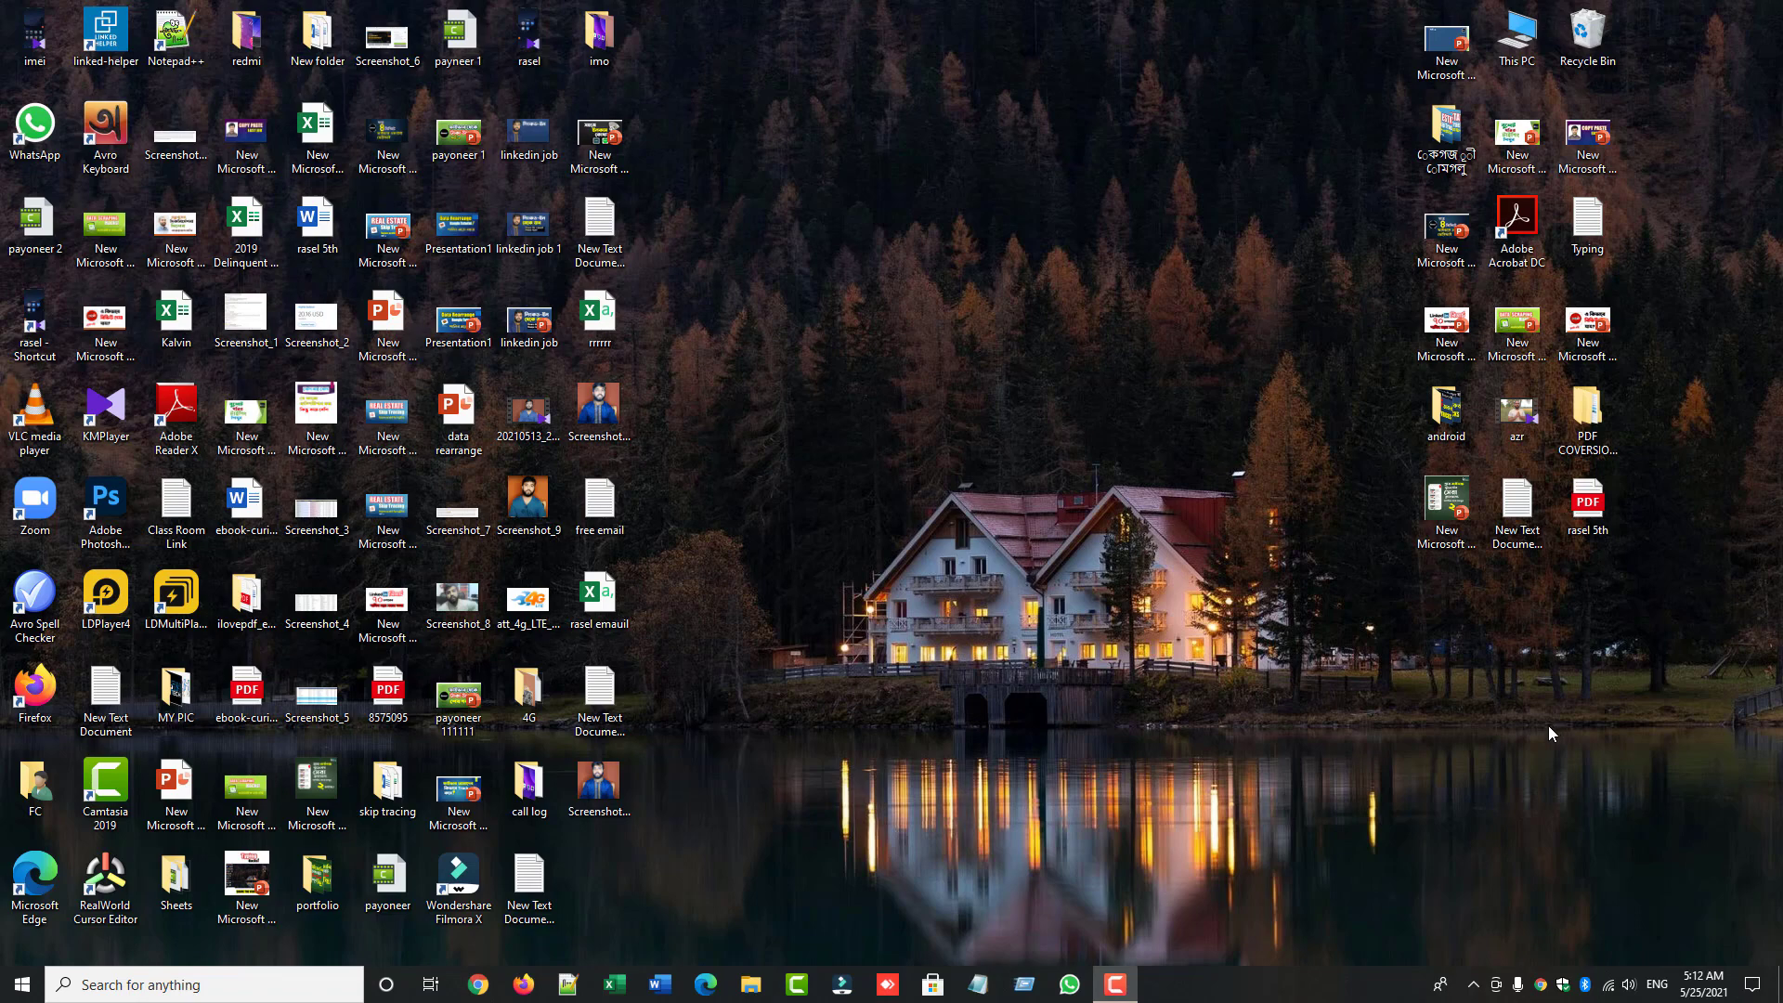
# - Open the LinkedIn home feed in Chrome
pyautogui.press('super+1')
pyautogui.write('linkedin')
pyautogui.press('Return')
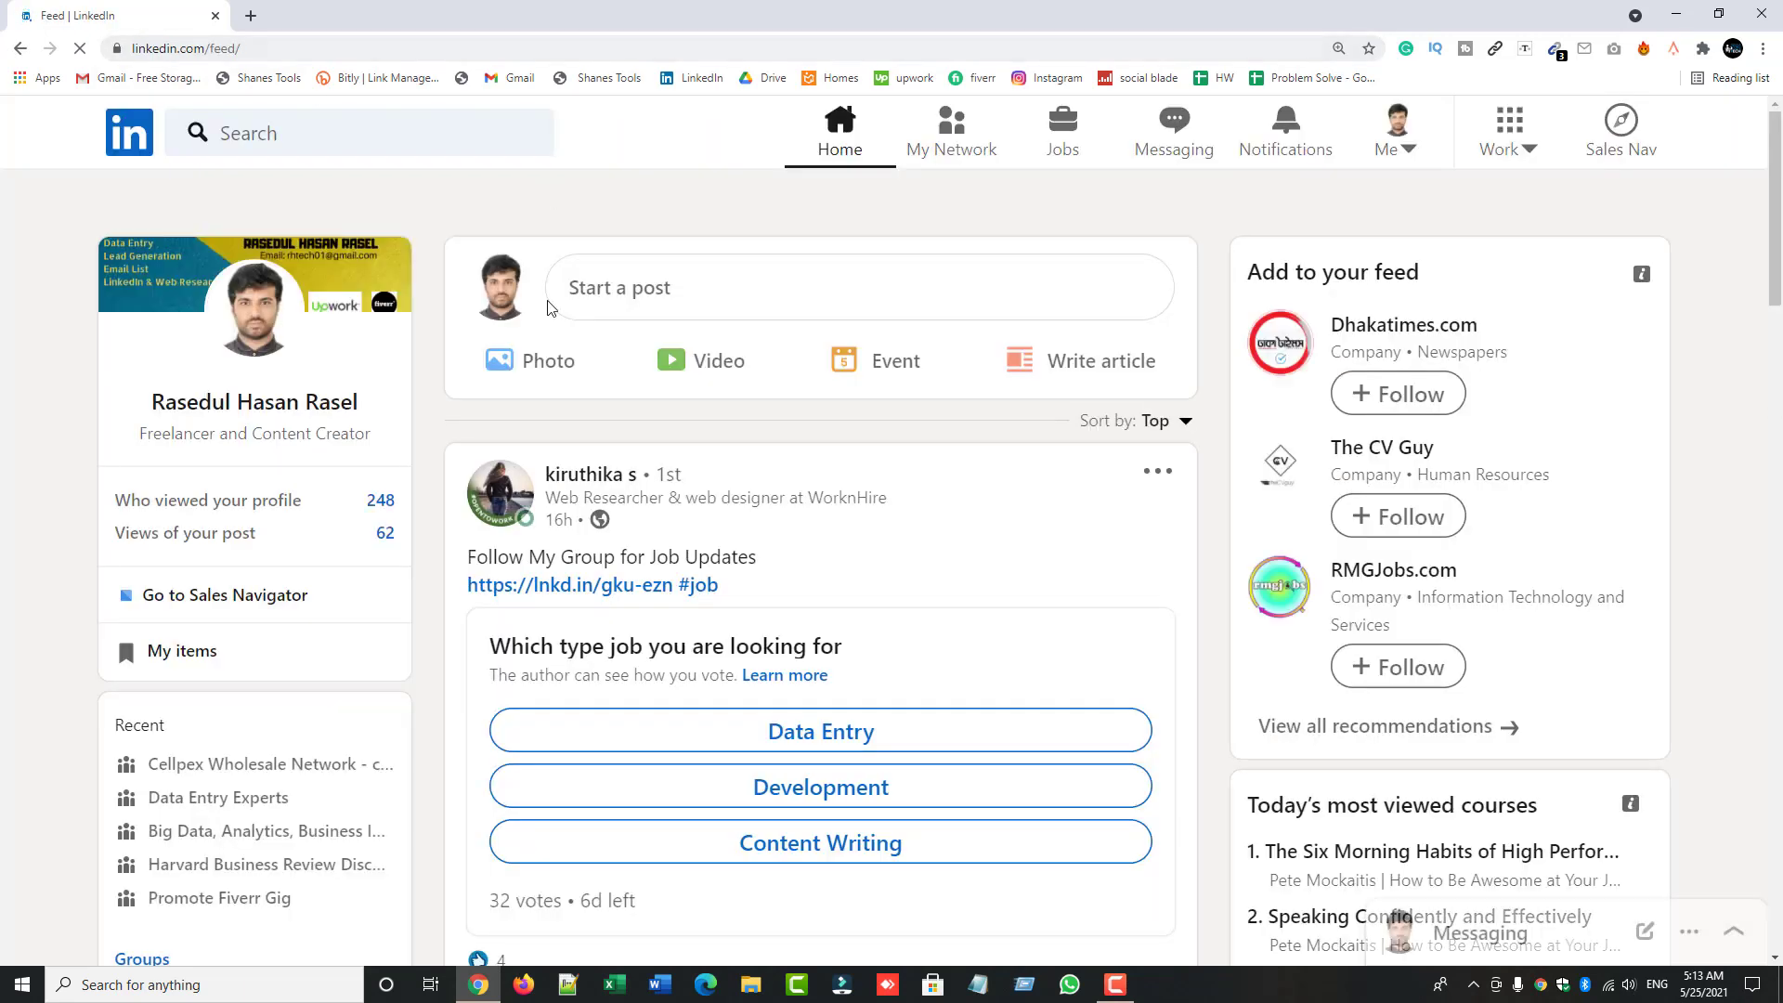
# - Open the workbook "DSRs from Members on the AD Page-V2" in Excel and examine its email address, first name and last name columns
pyautogui.click(614, 985)
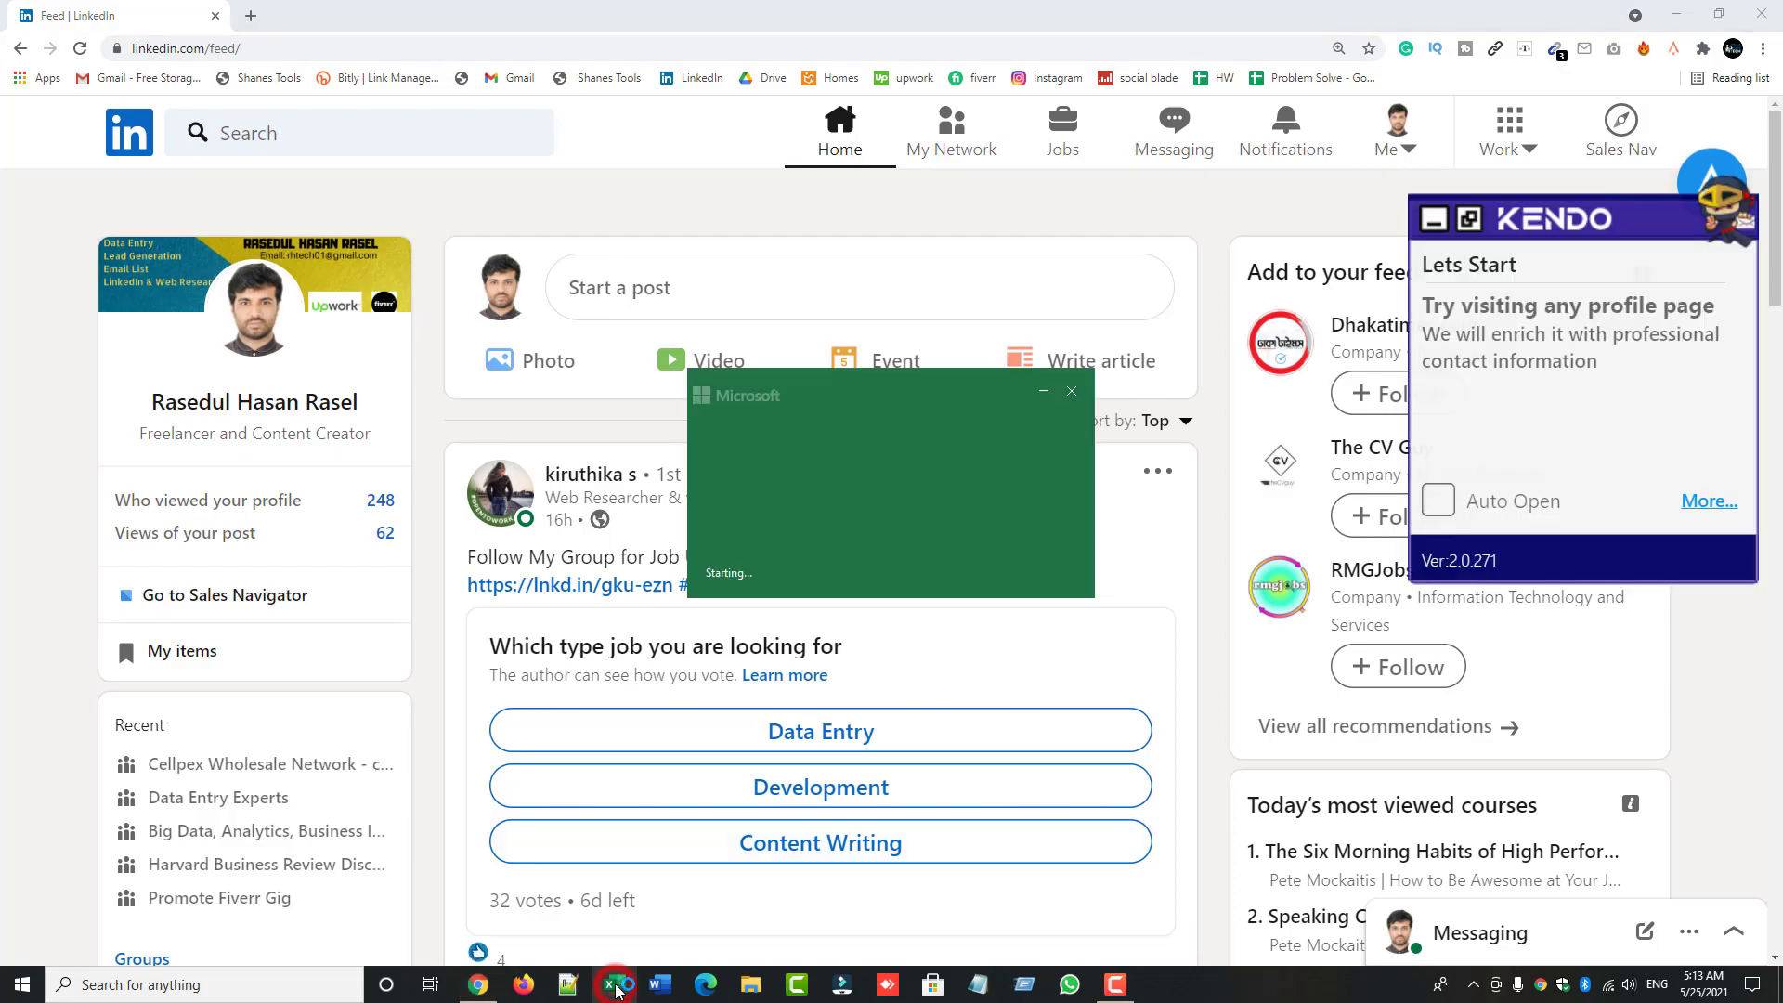
pyautogui.click(351, 444)
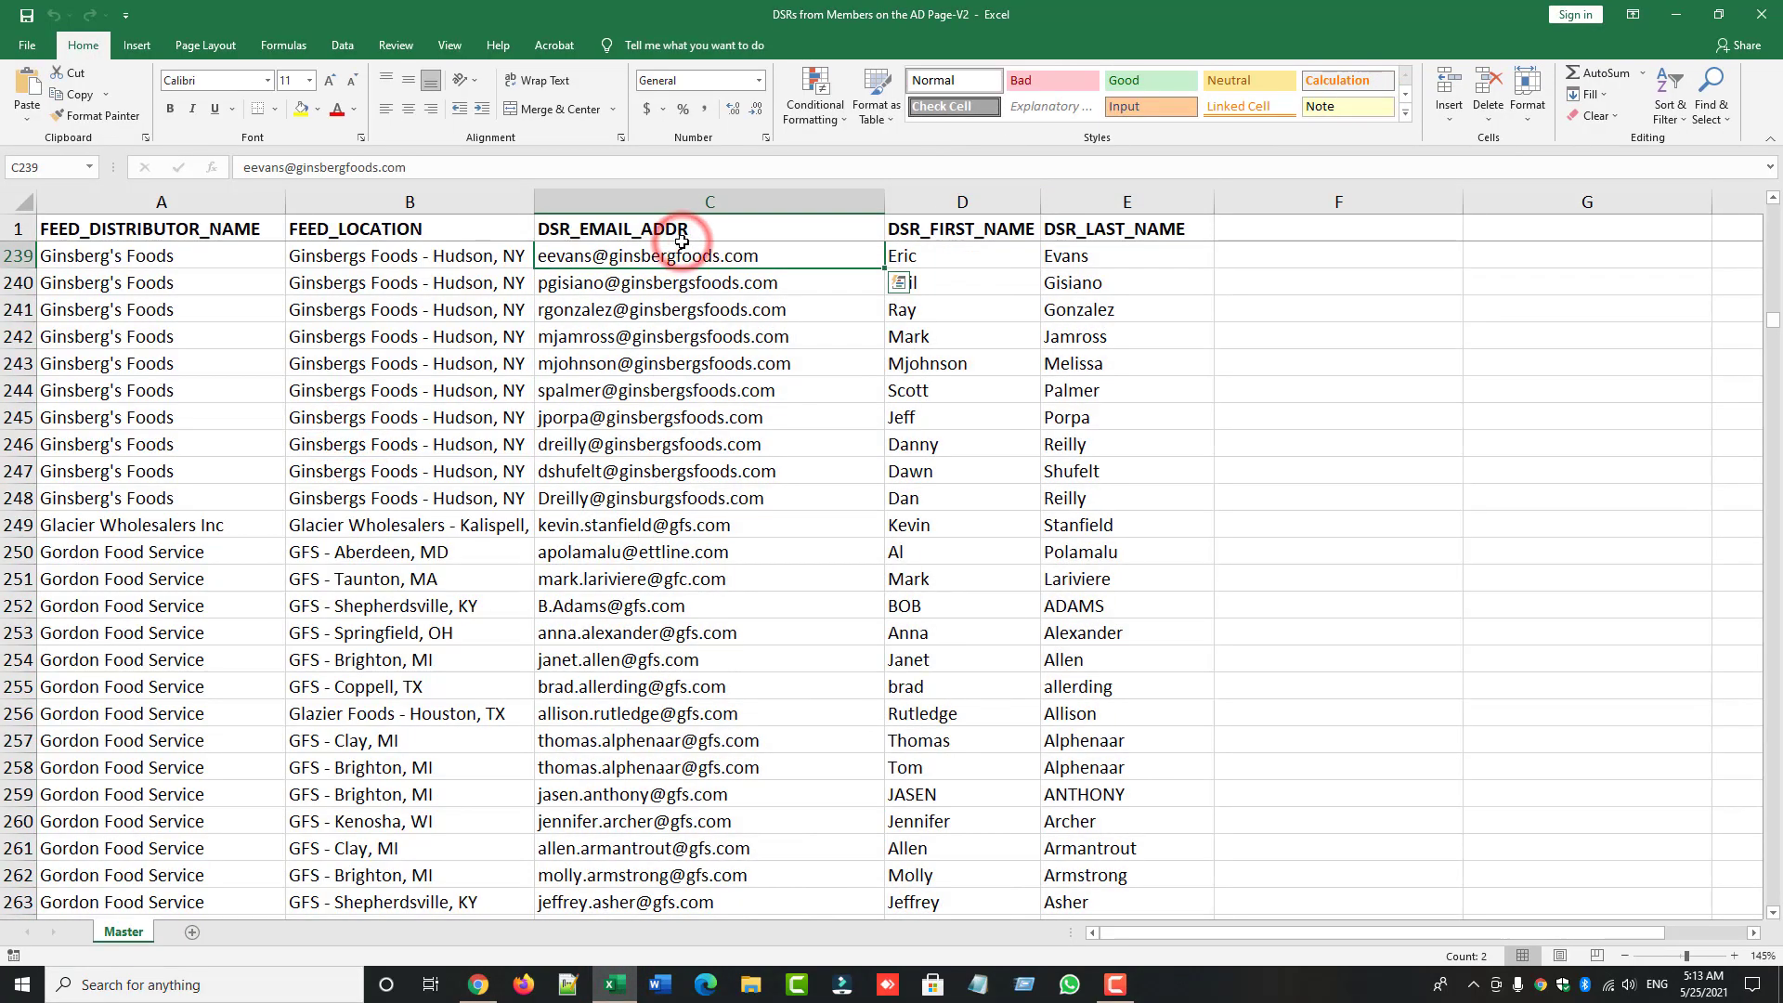
pyautogui.scroll(3, 682, 243)
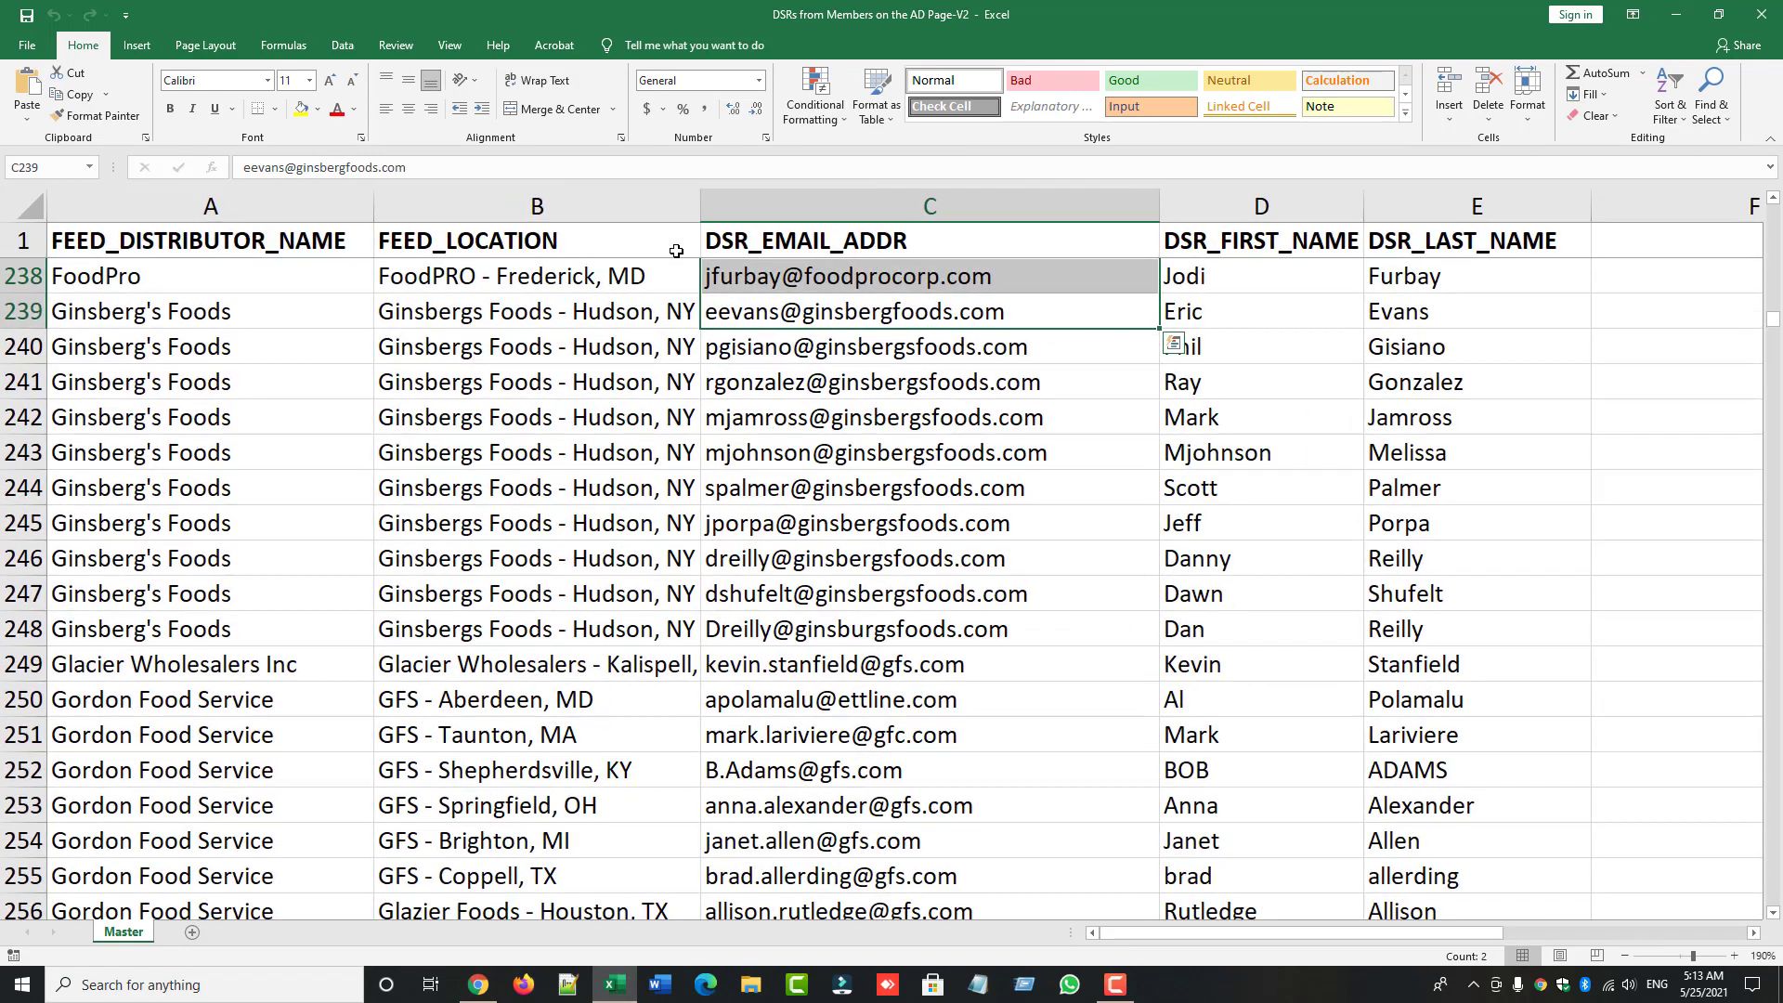
pyautogui.click(849, 207)
pyautogui.click(1266, 204)
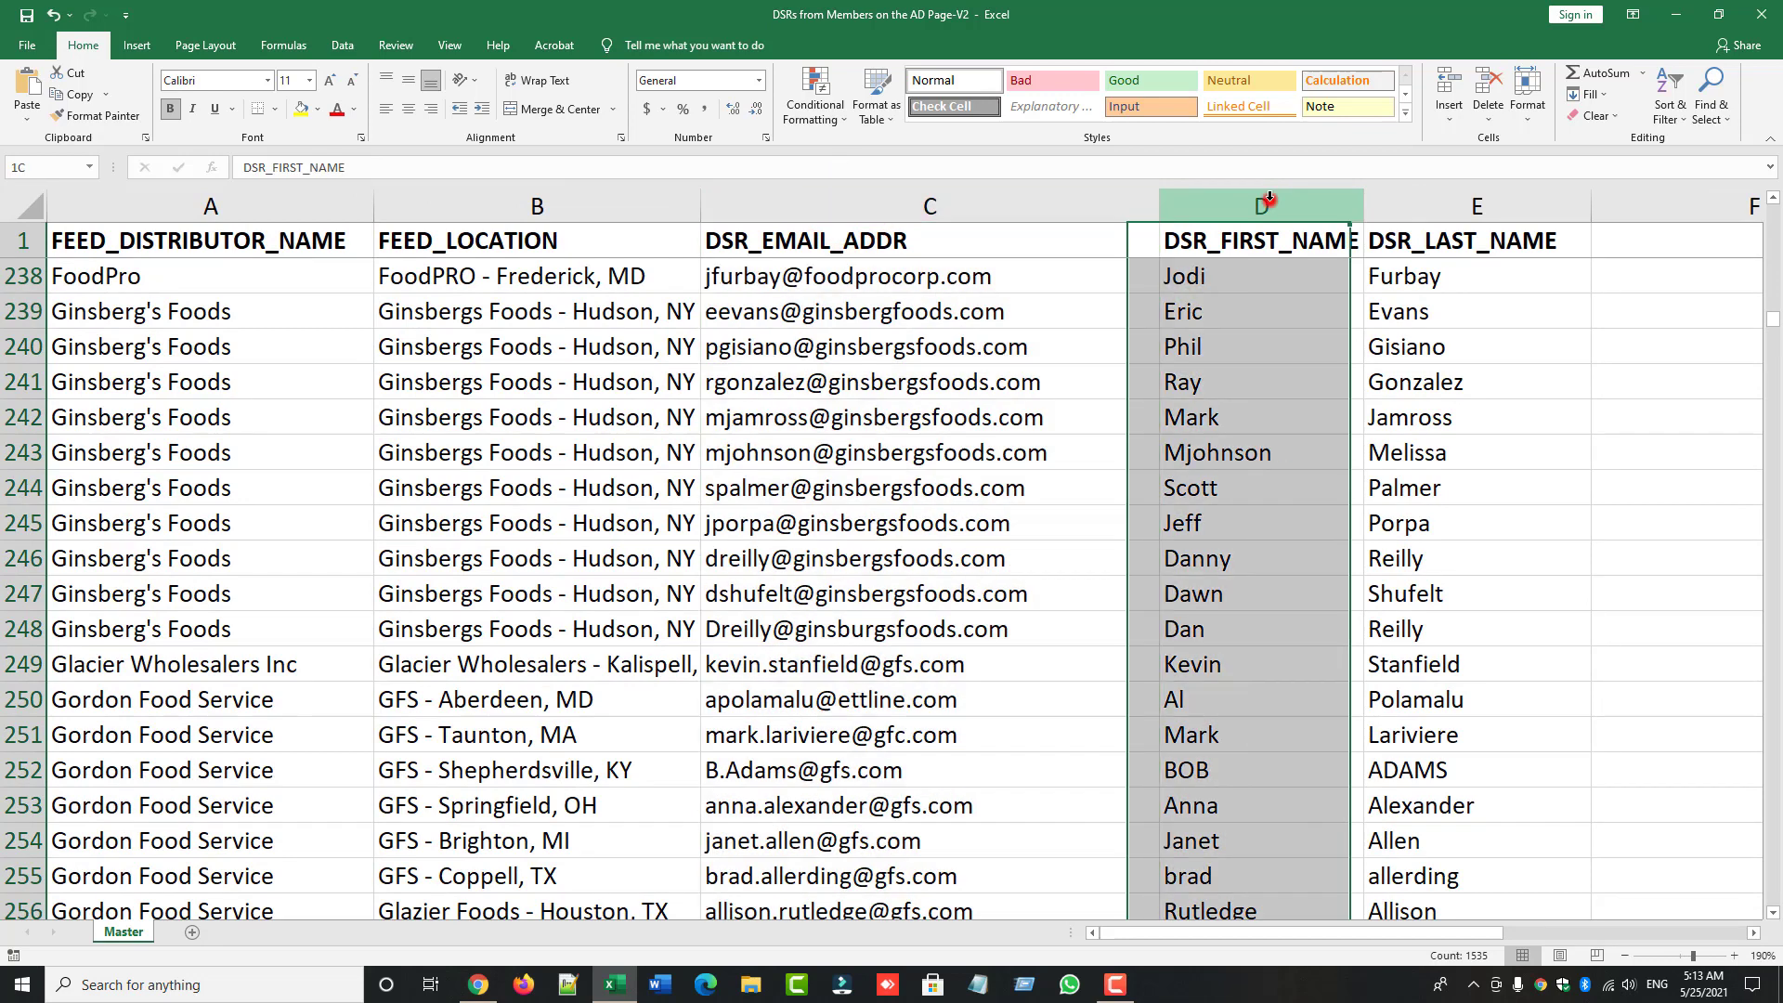
pyautogui.click(1443, 204)
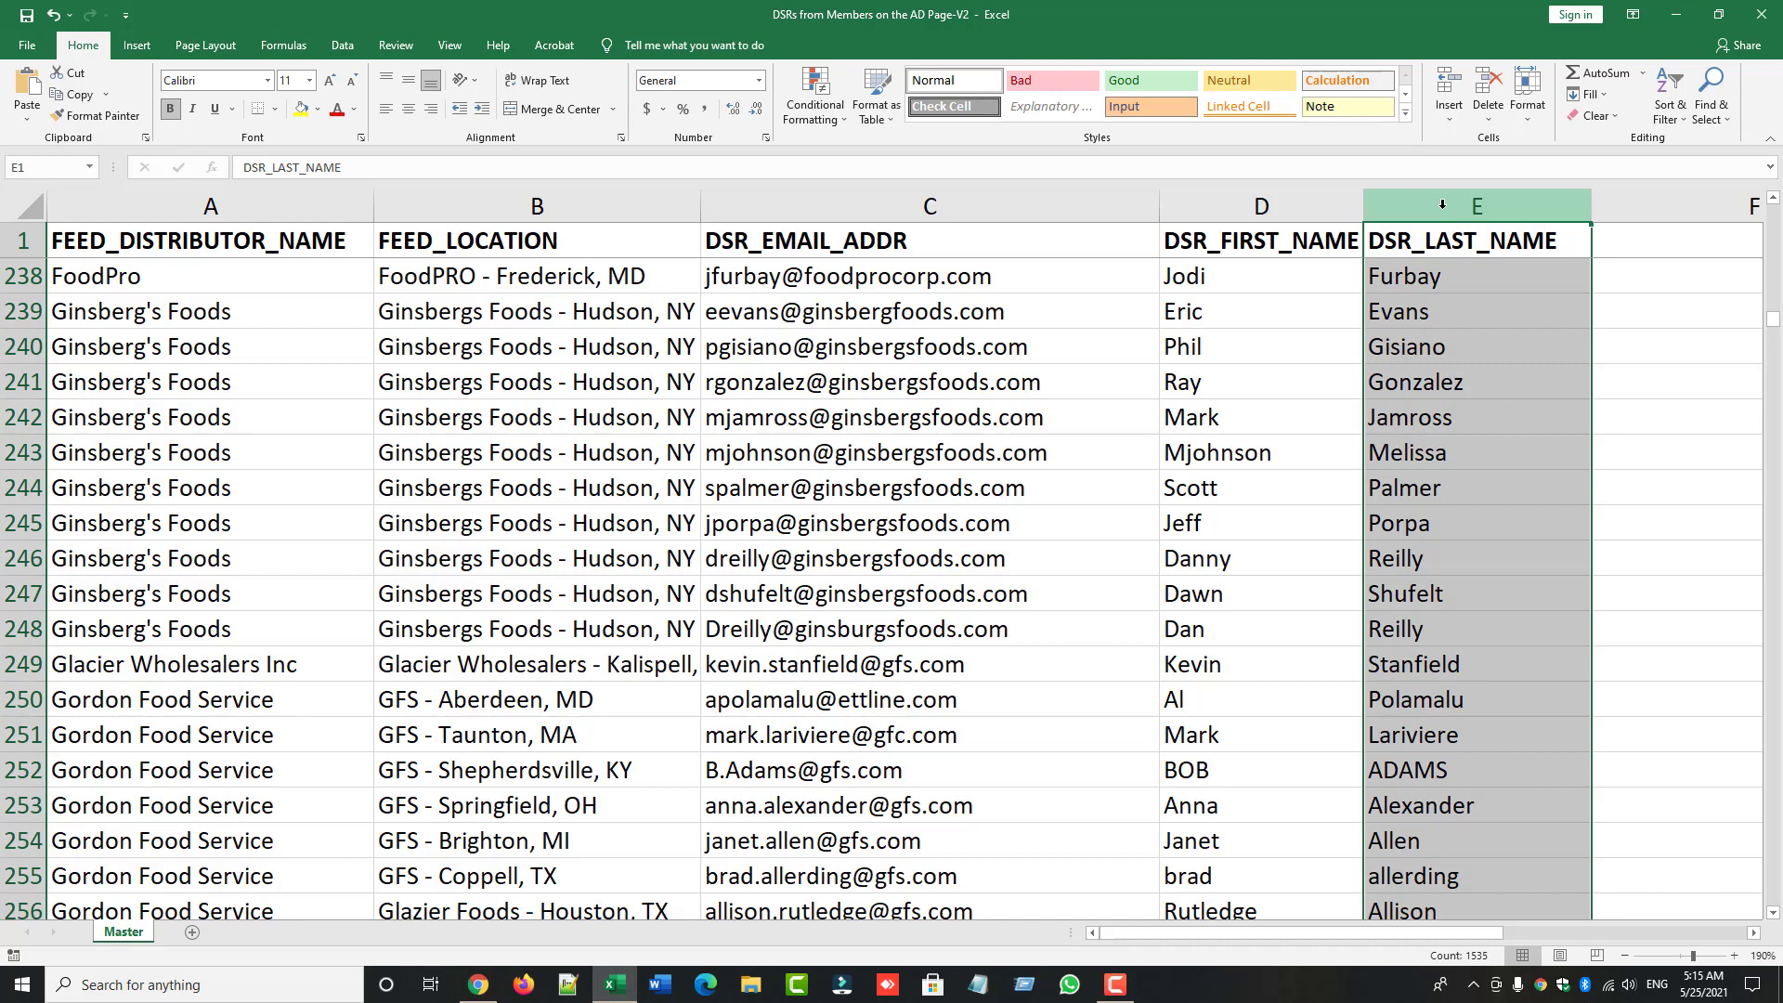
pyautogui.click(877, 199)
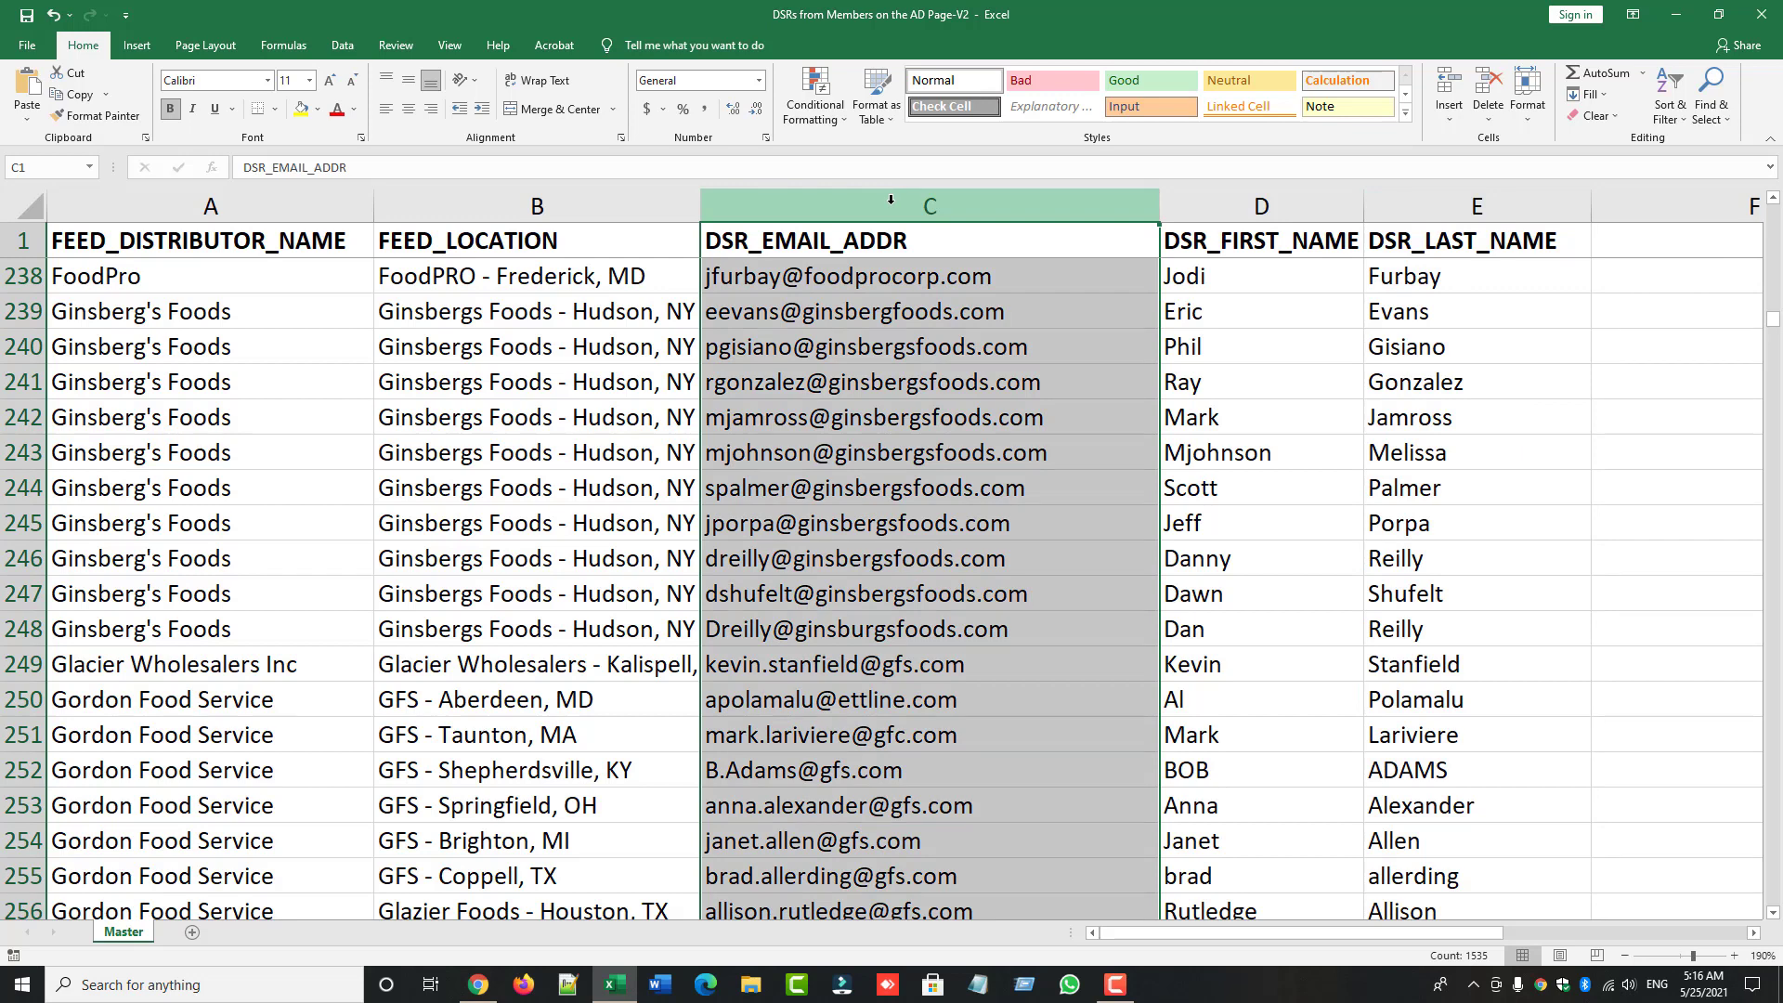
# - Switch back to Chrome and search Google for "email markeing sofwares" in a new tab
pyautogui.click(478, 985)
pyautogui.click(251, 15)
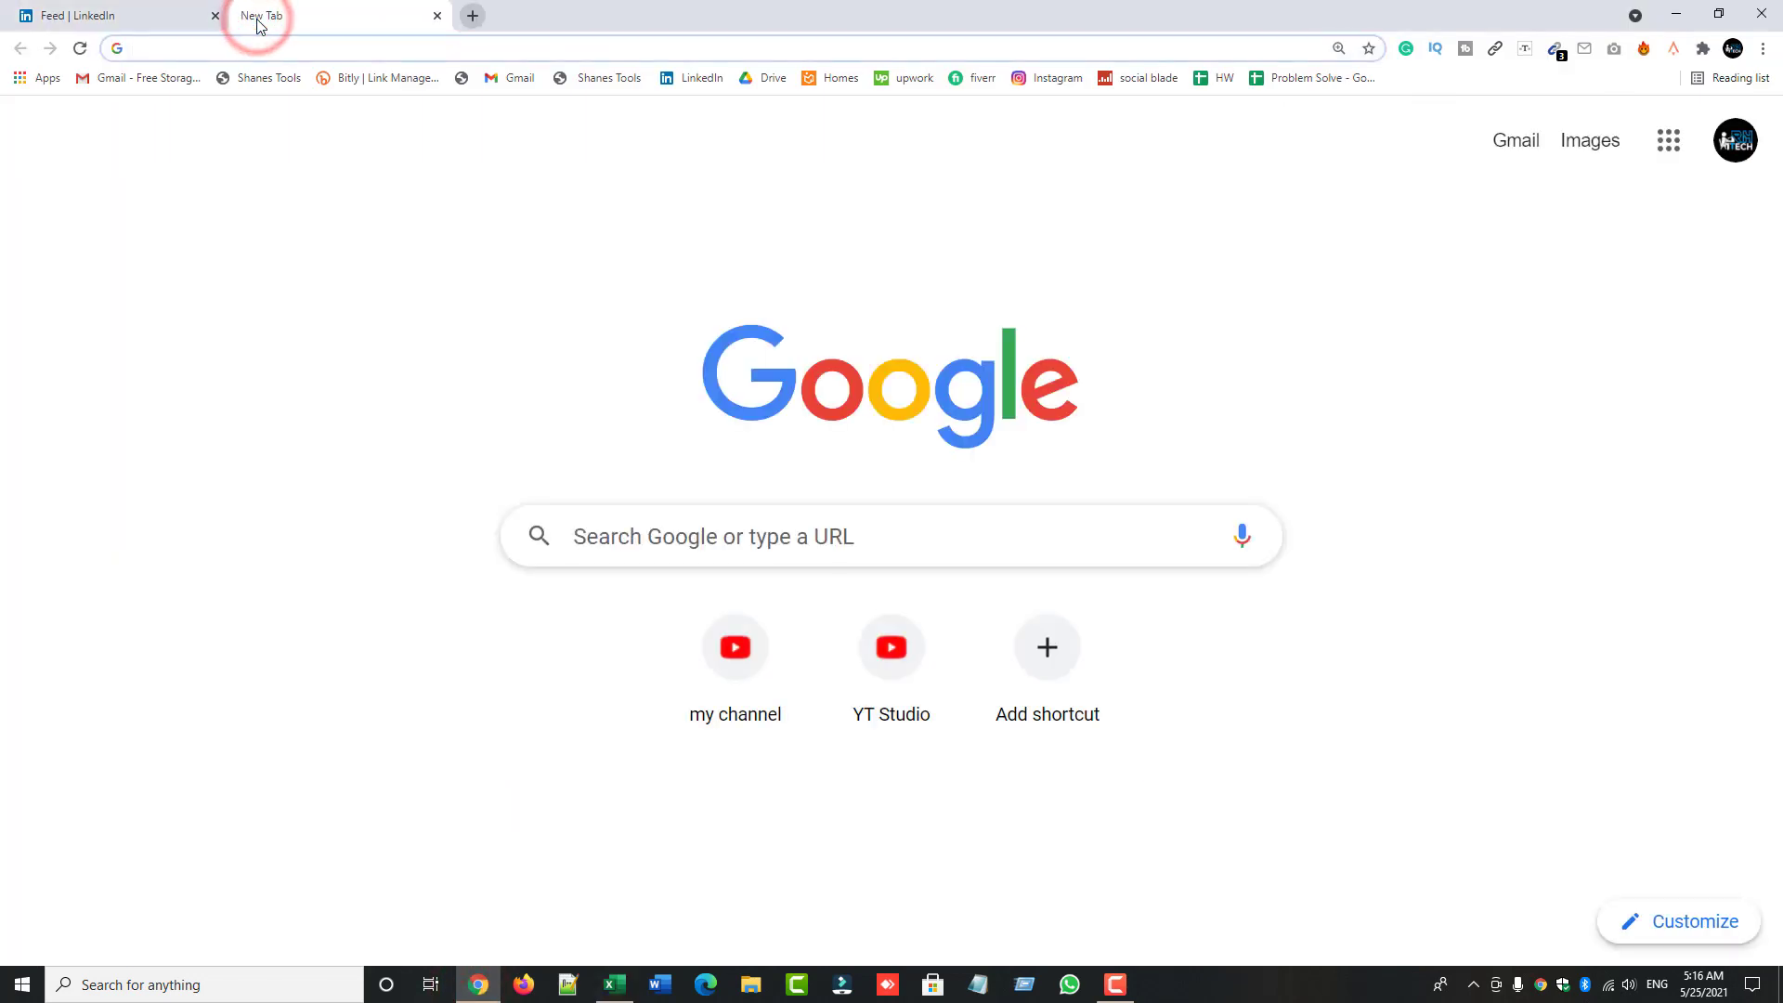
pyautogui.write('email m')
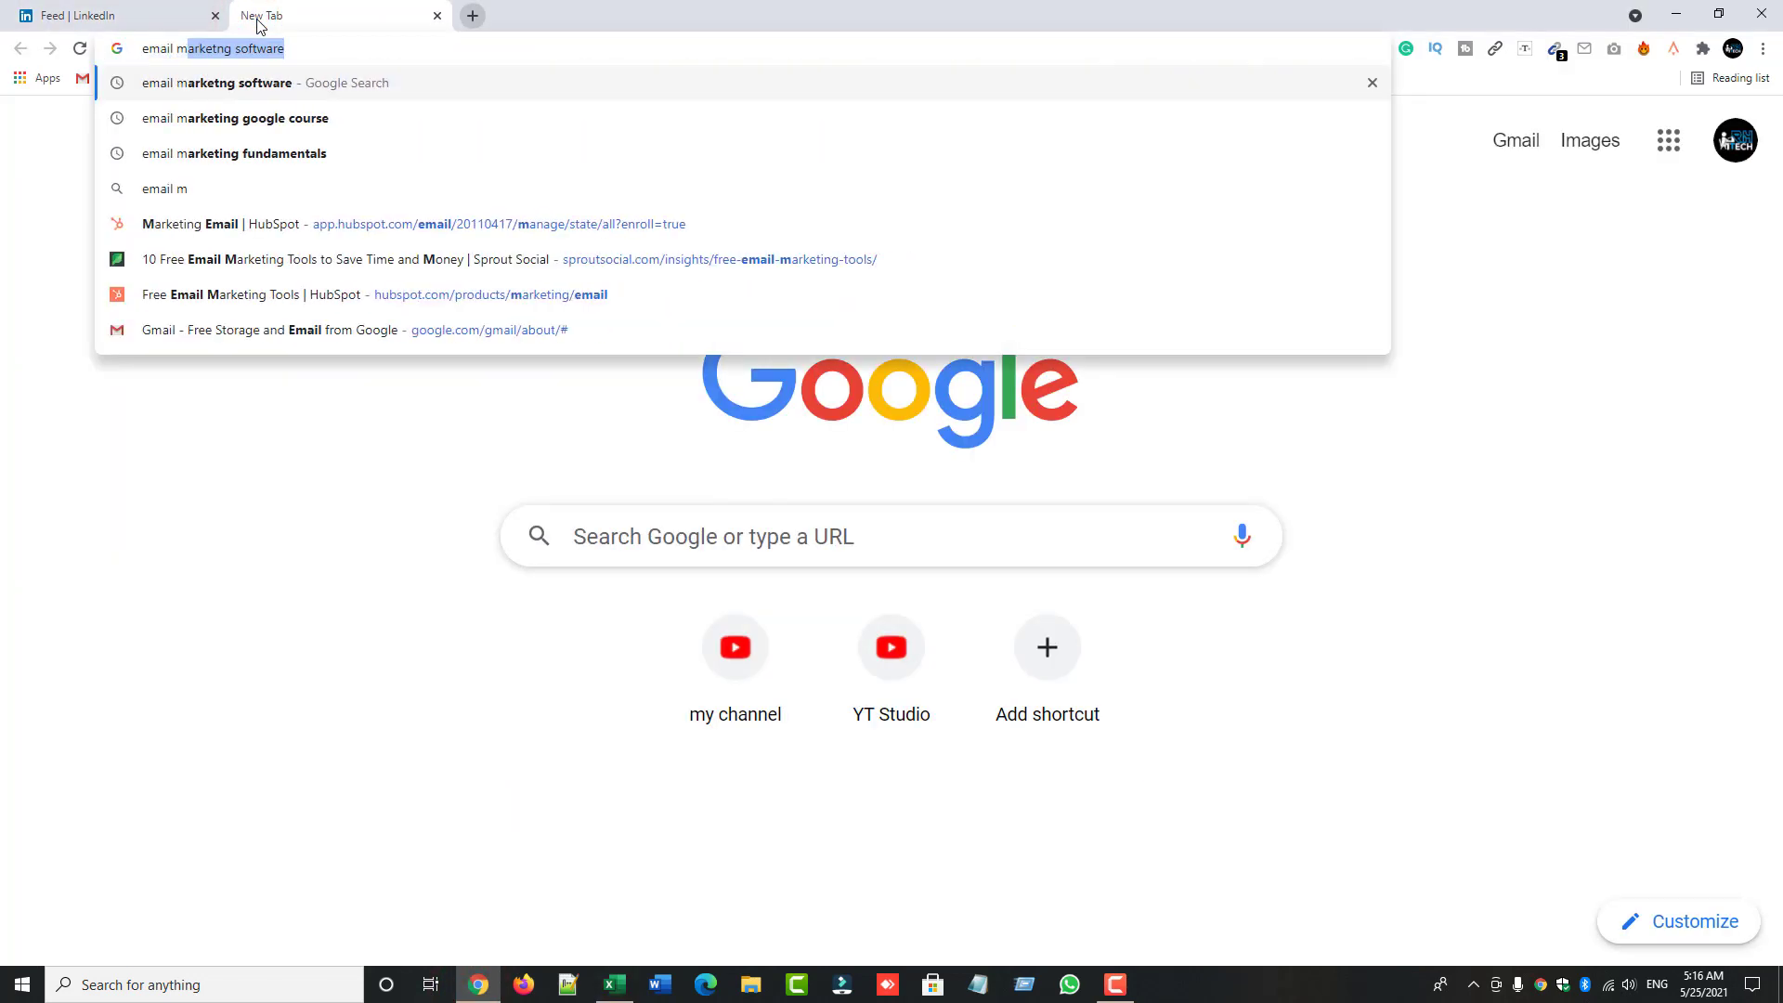
pyautogui.write('arkeing ')
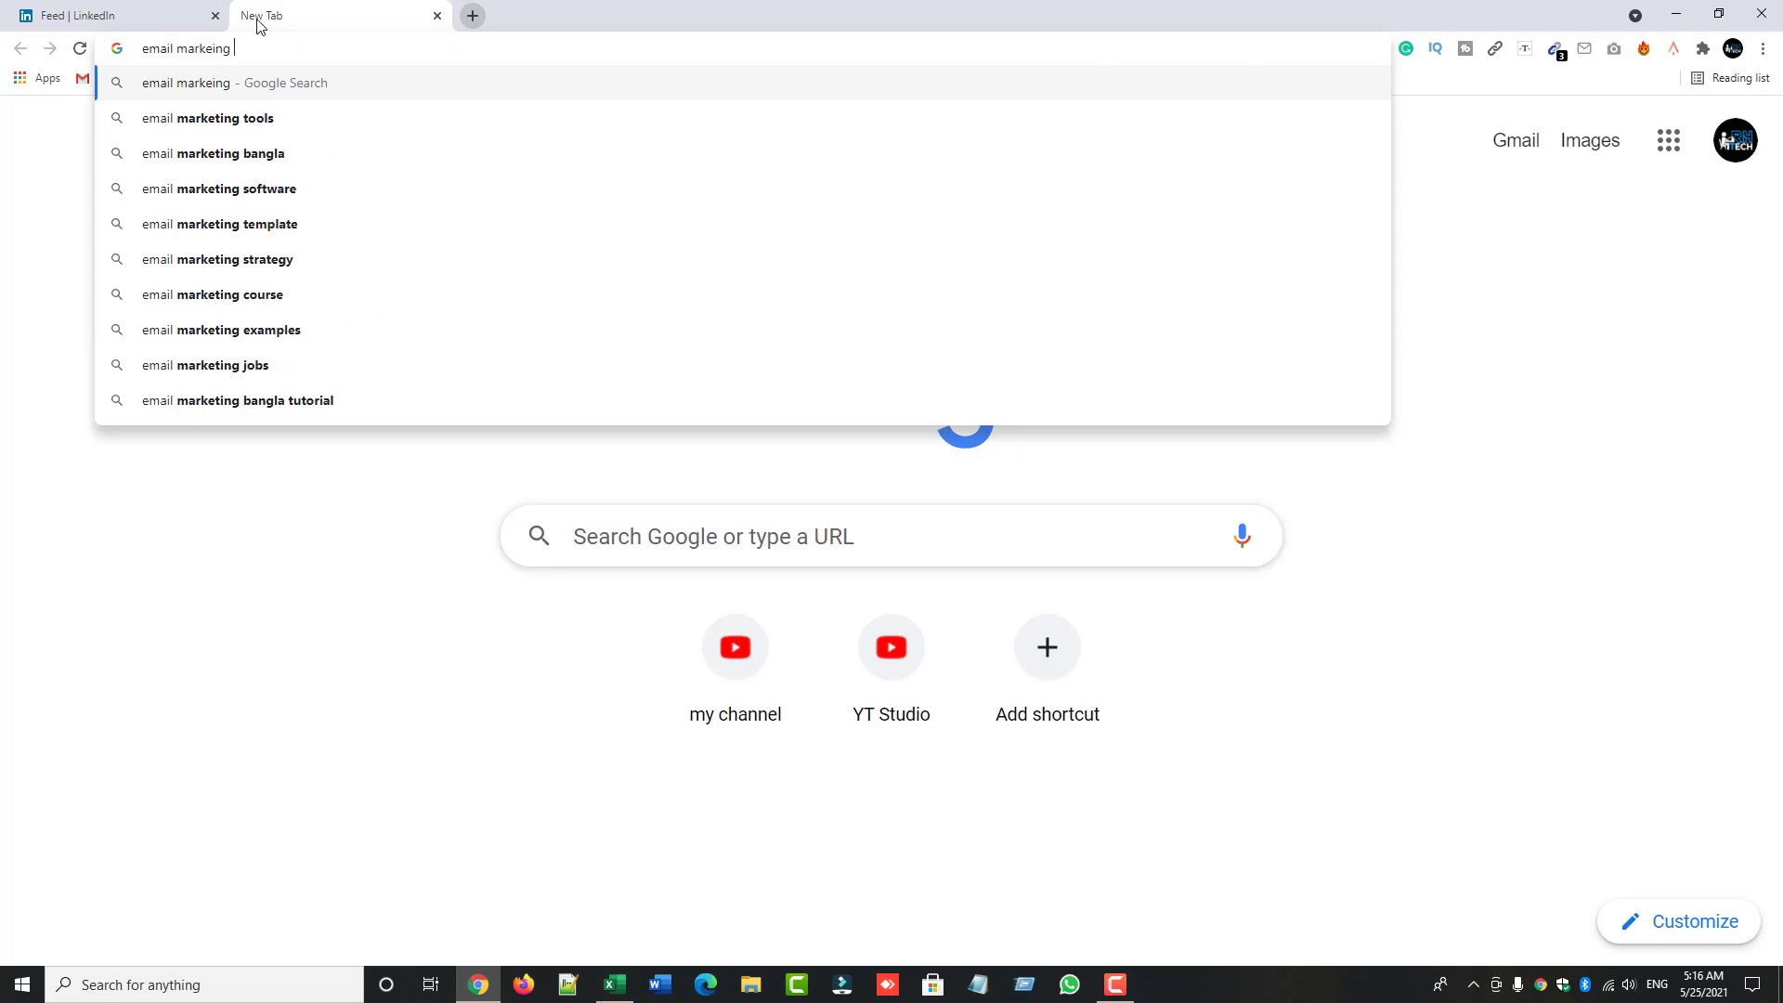
pyautogui.write('sofwares')
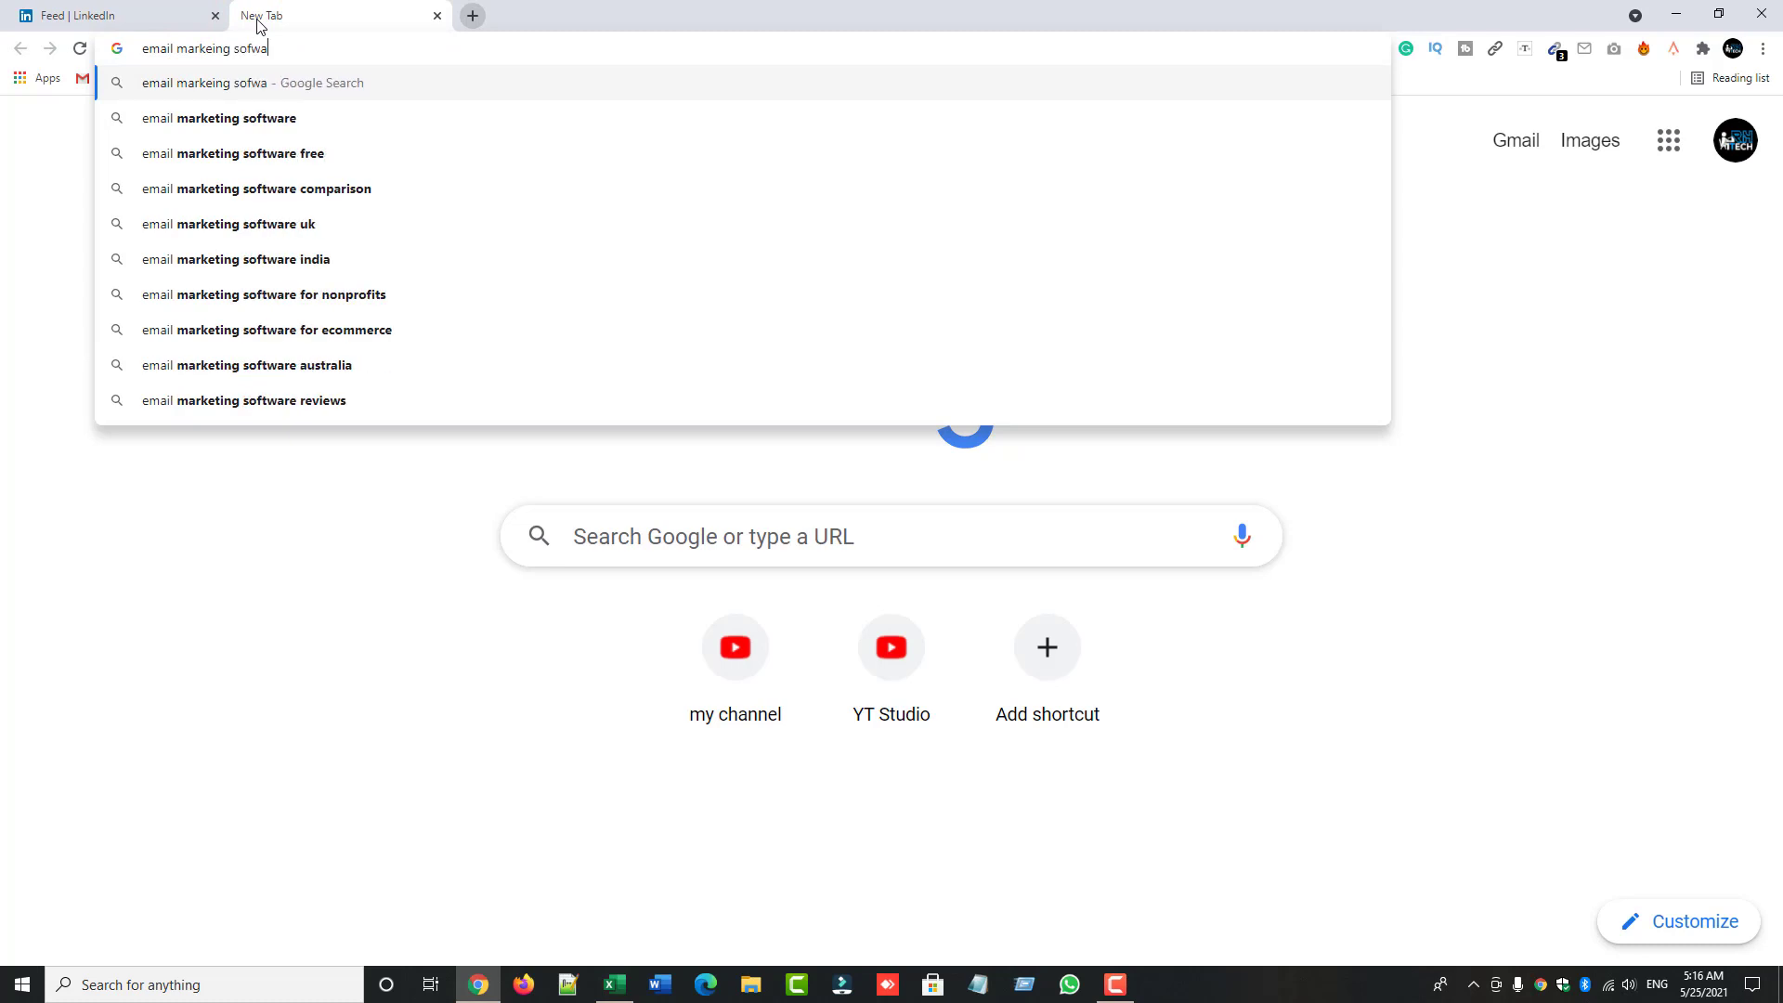
pyautogui.press('Return')
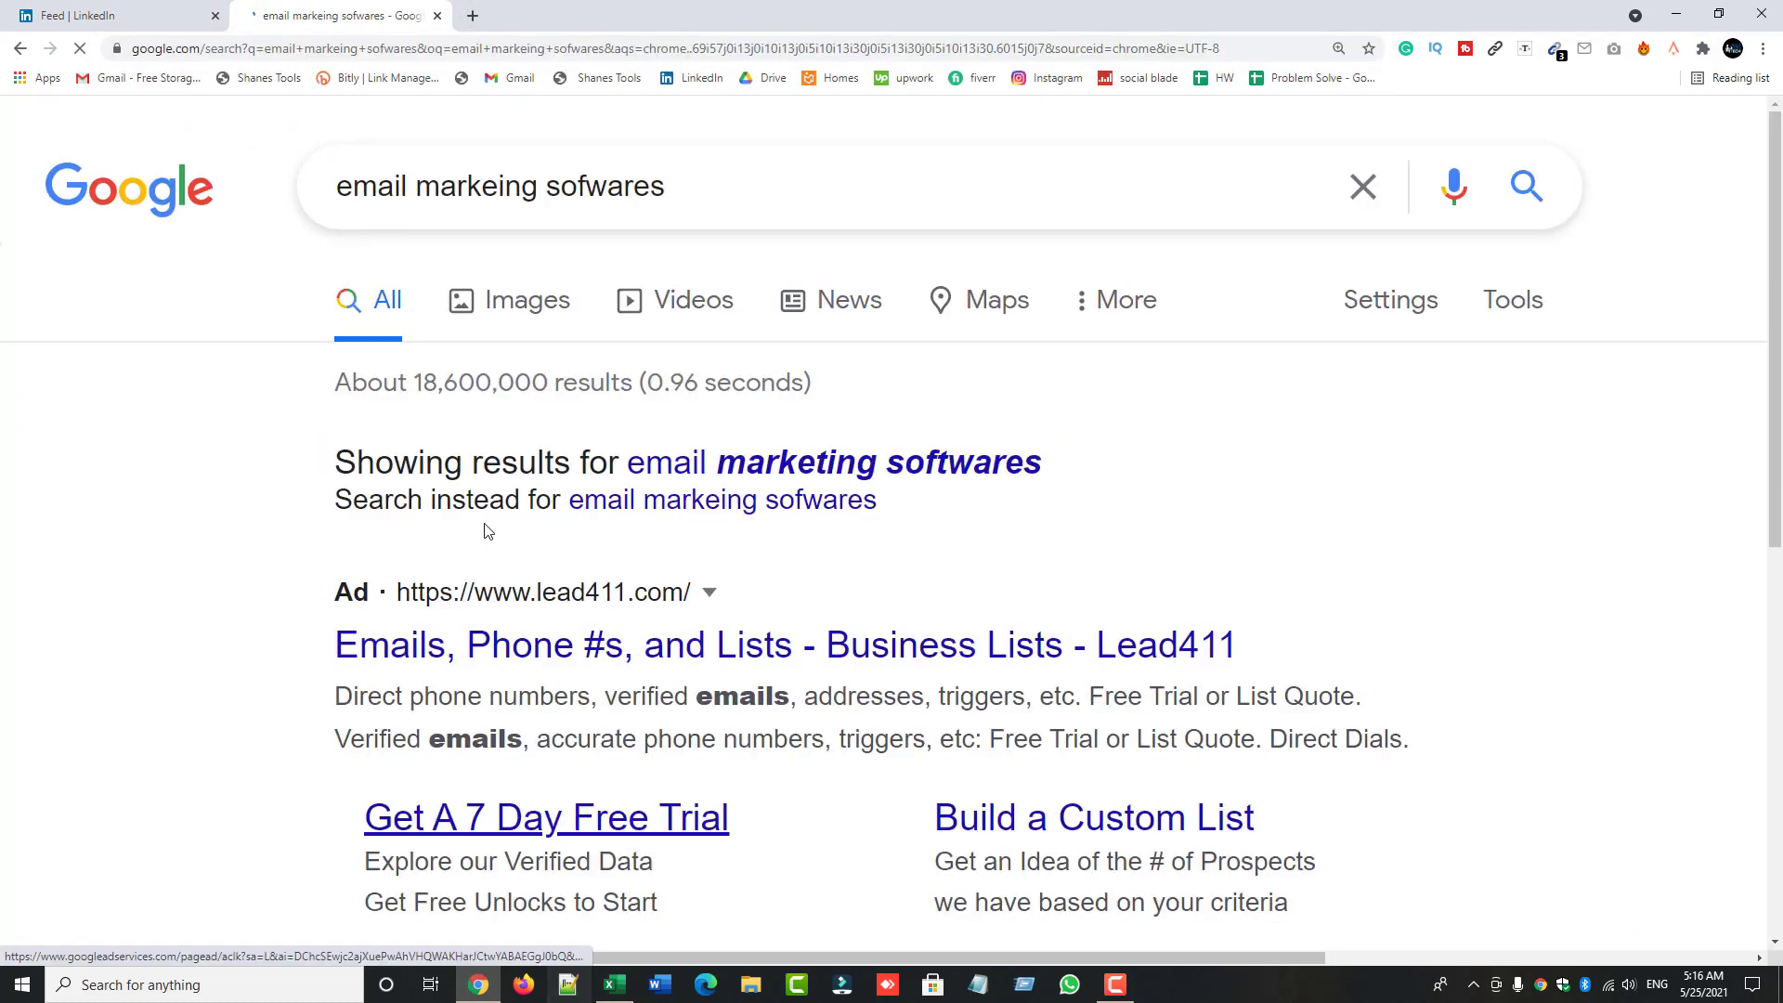
# - Open the search result "Free Email Marketing Tools | HubSpot" in a new tab and switch to it
pyautogui.scroll(-2, 680, 558)
pyautogui.scroll(-10, 681, 559)
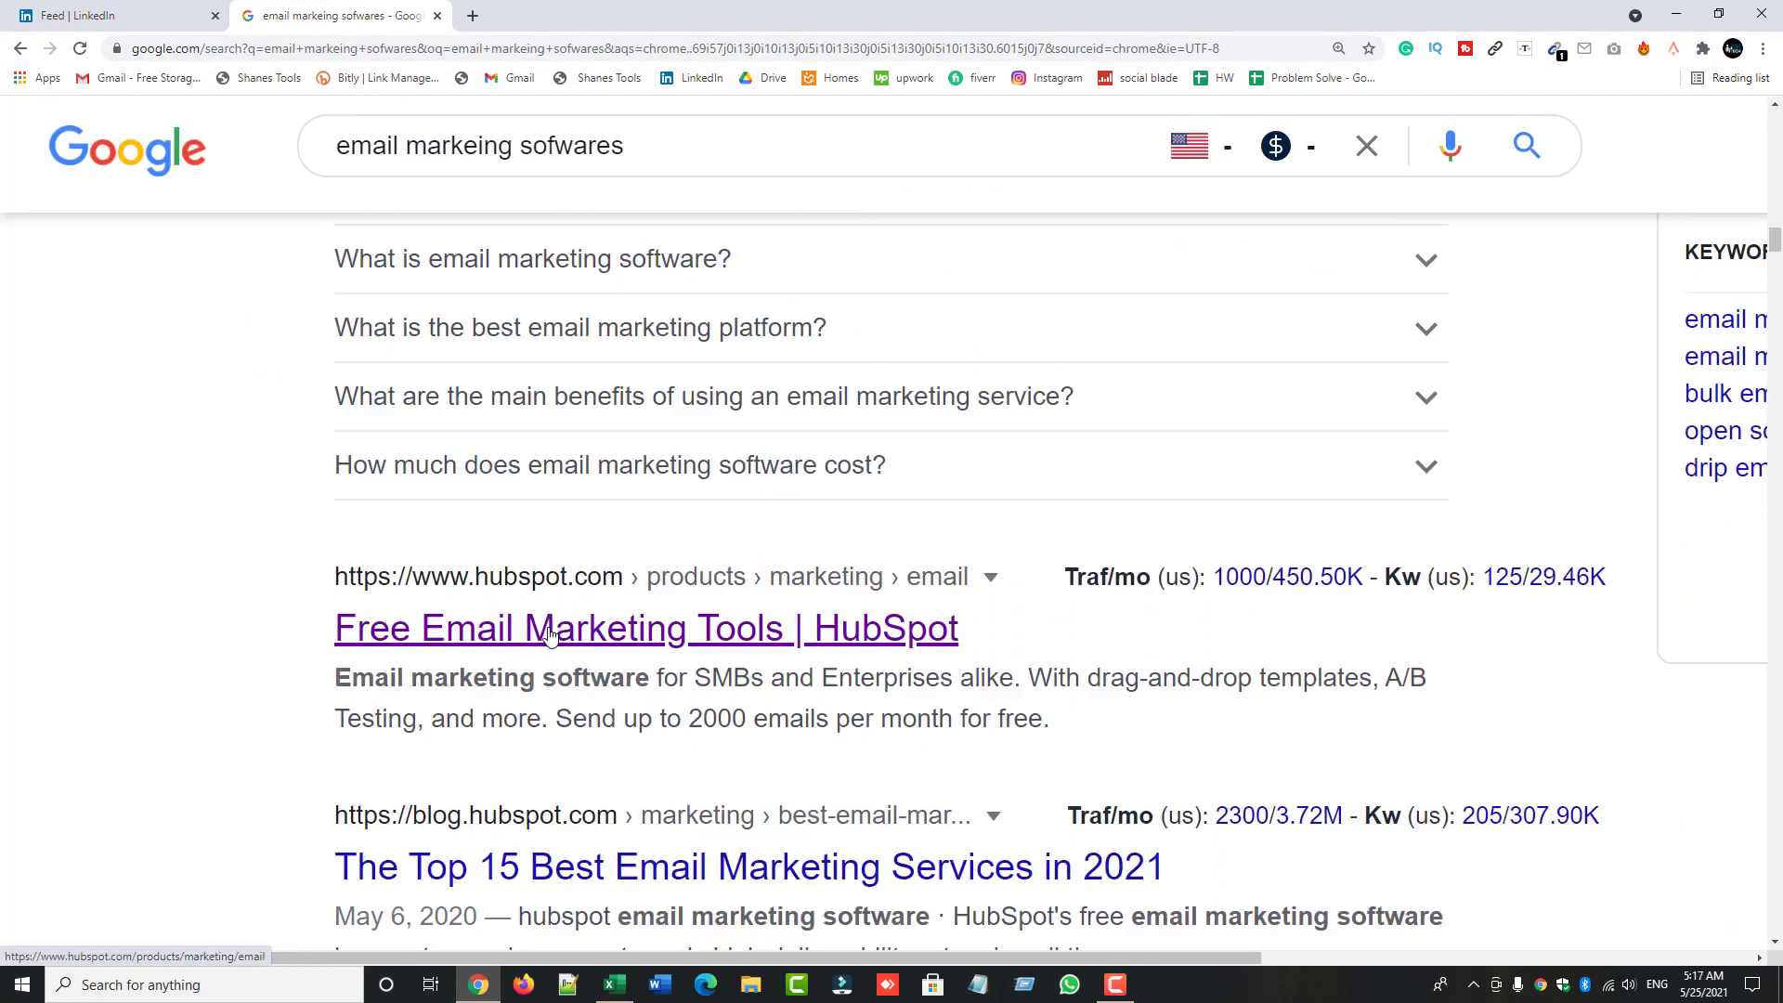
pyautogui.rightClick(548, 639)
pyautogui.click(577, 650)
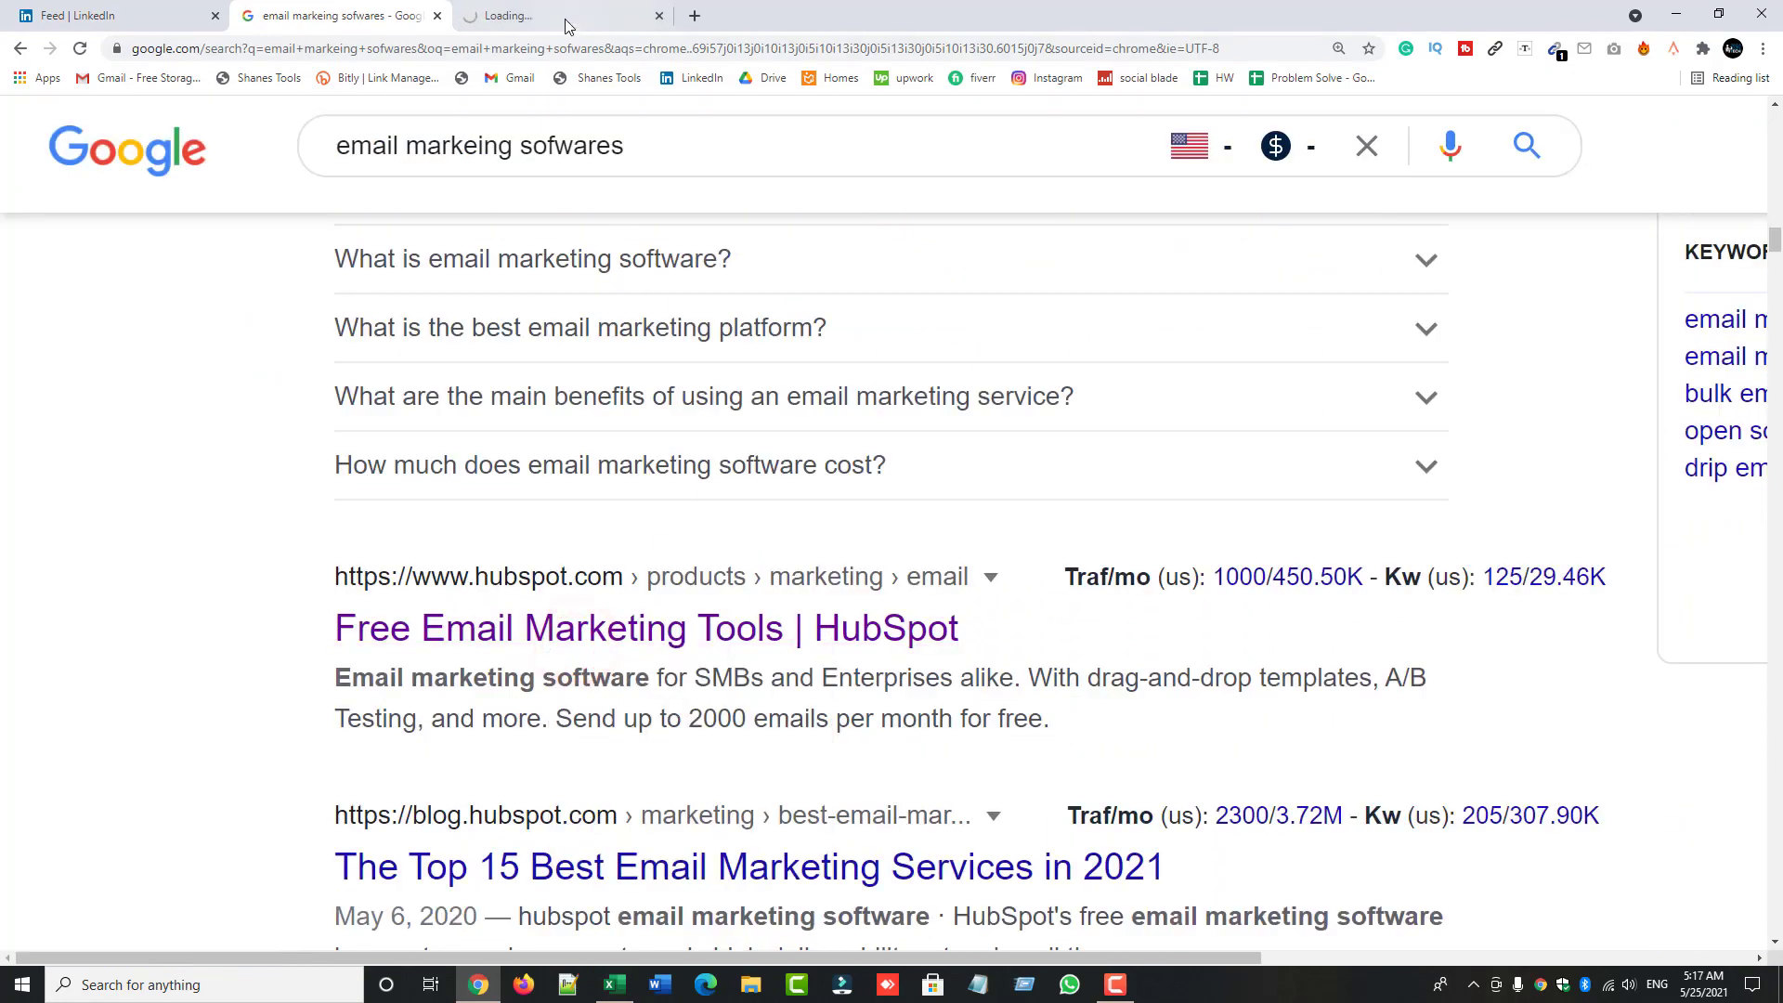
pyautogui.click(559, 13)
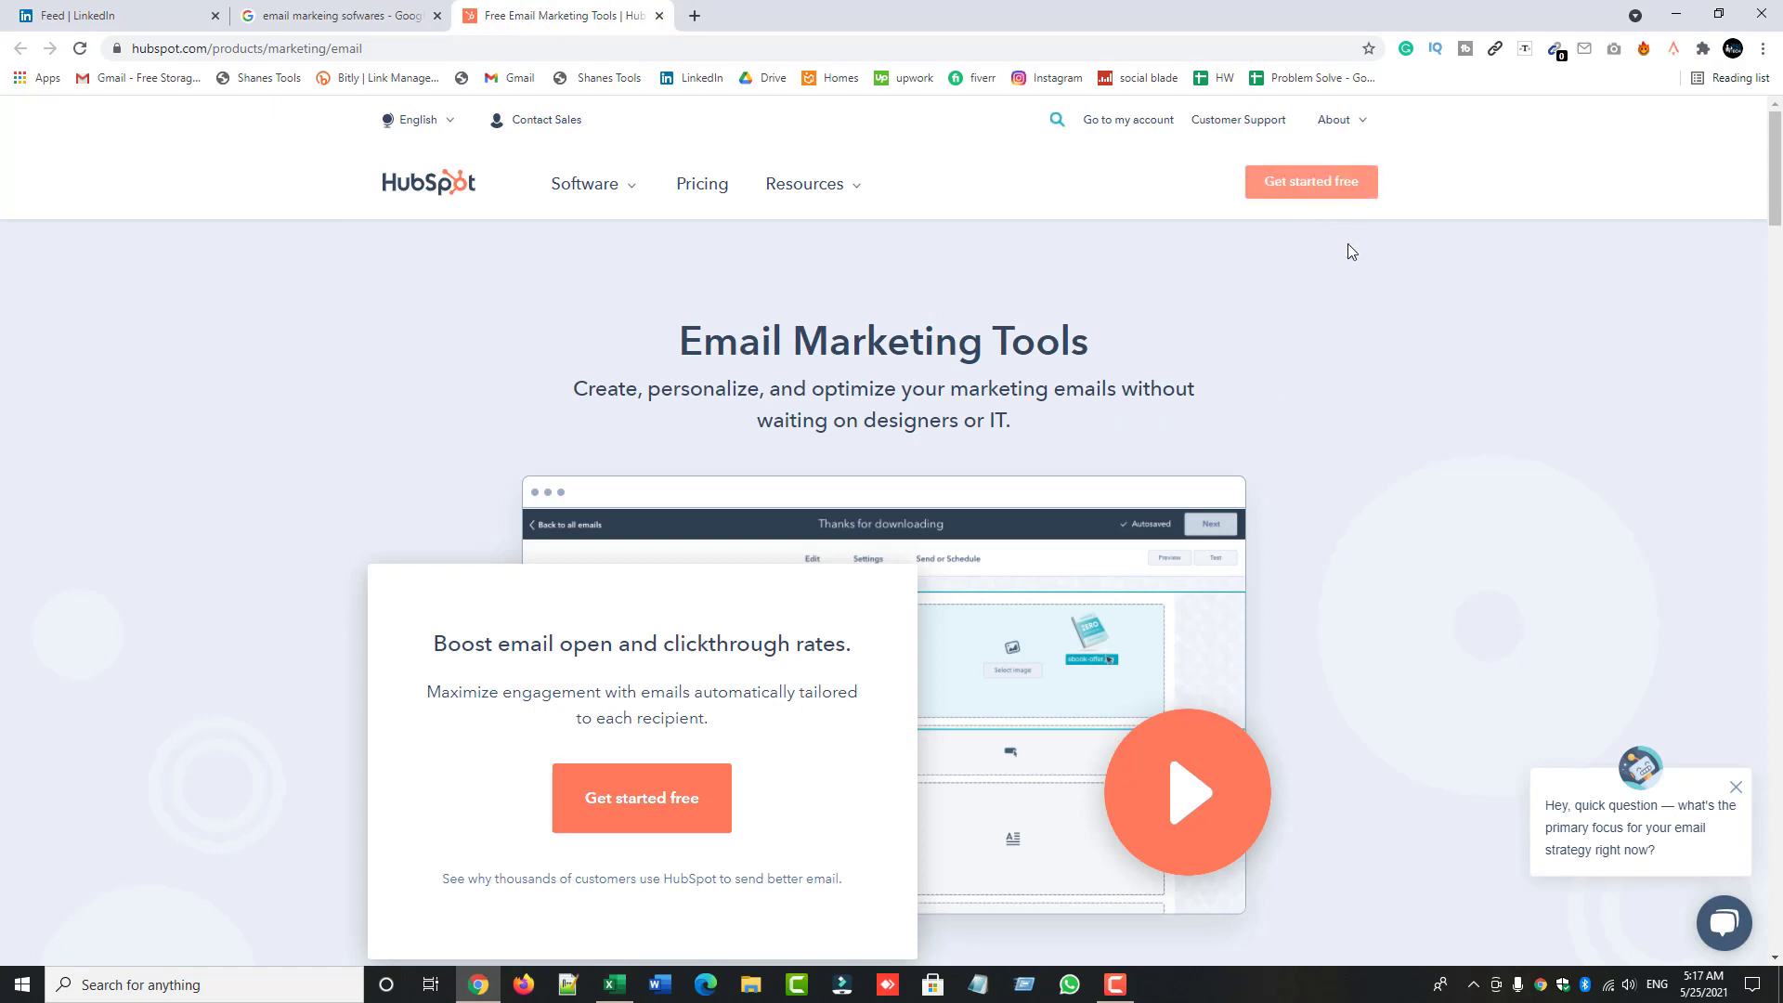
# - Get started free with HubSpot, continuing with the existing user and the existing account
pyautogui.hotkey('ctrl', '+')
pyautogui.click(1342, 186)
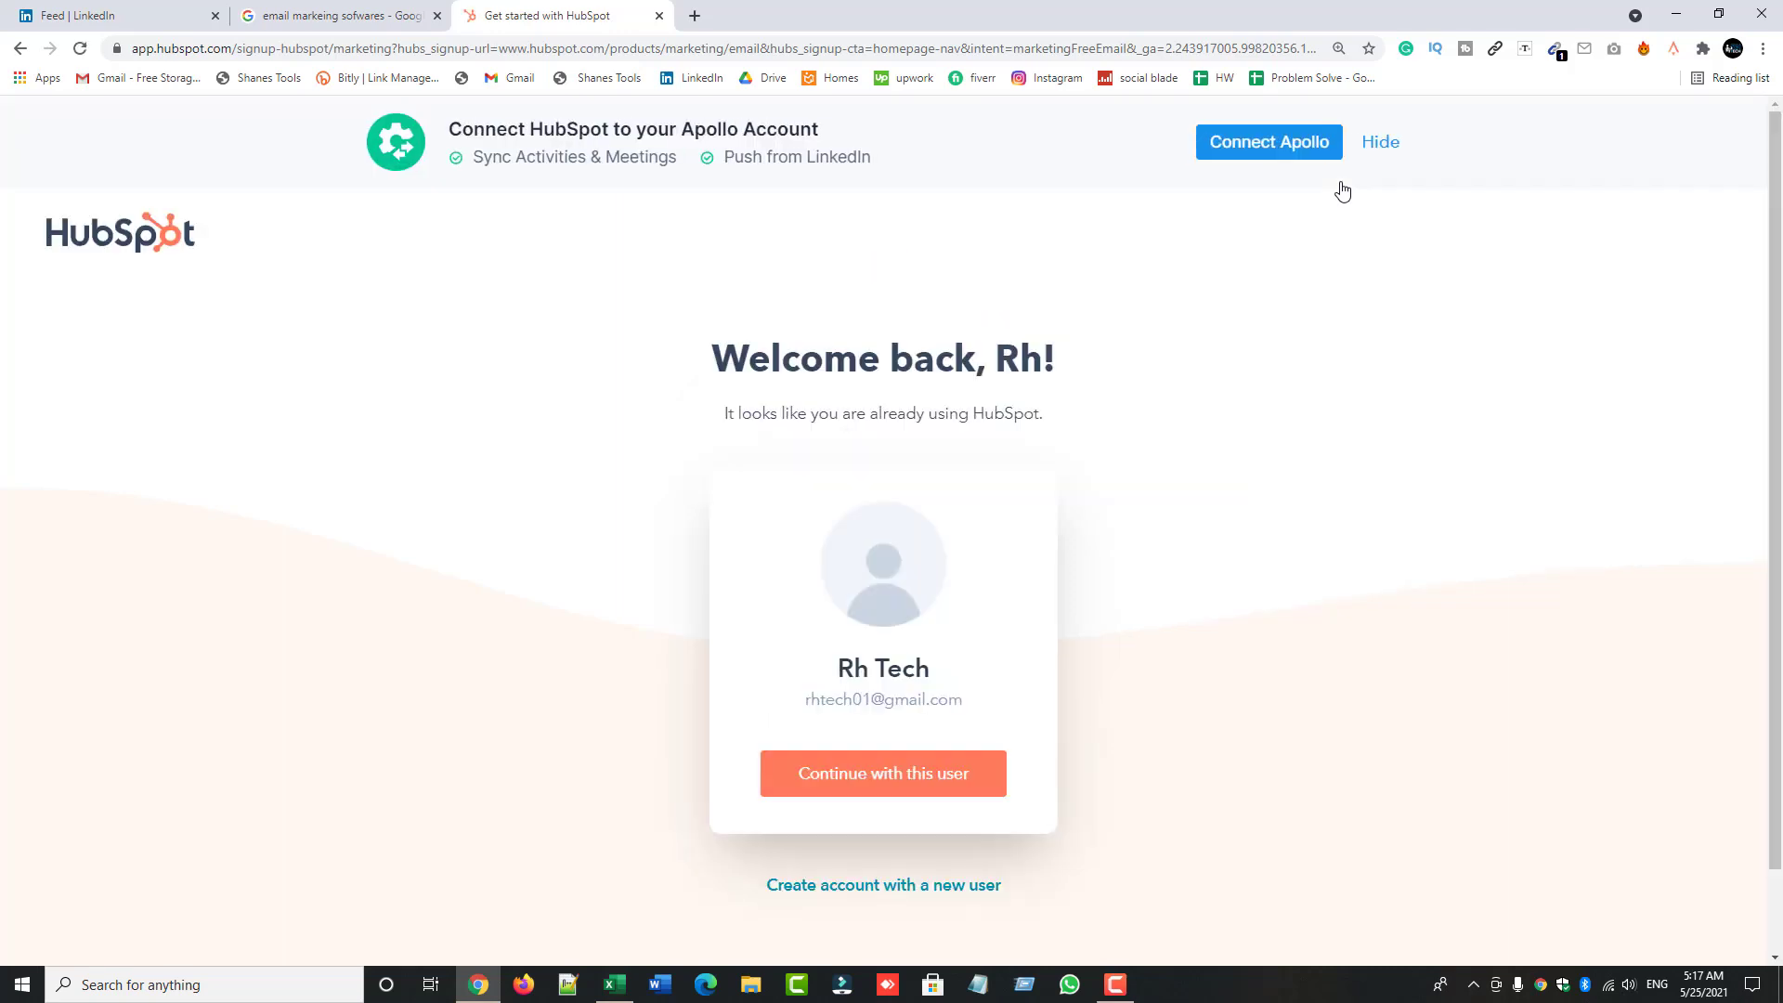
pyautogui.click(850, 790)
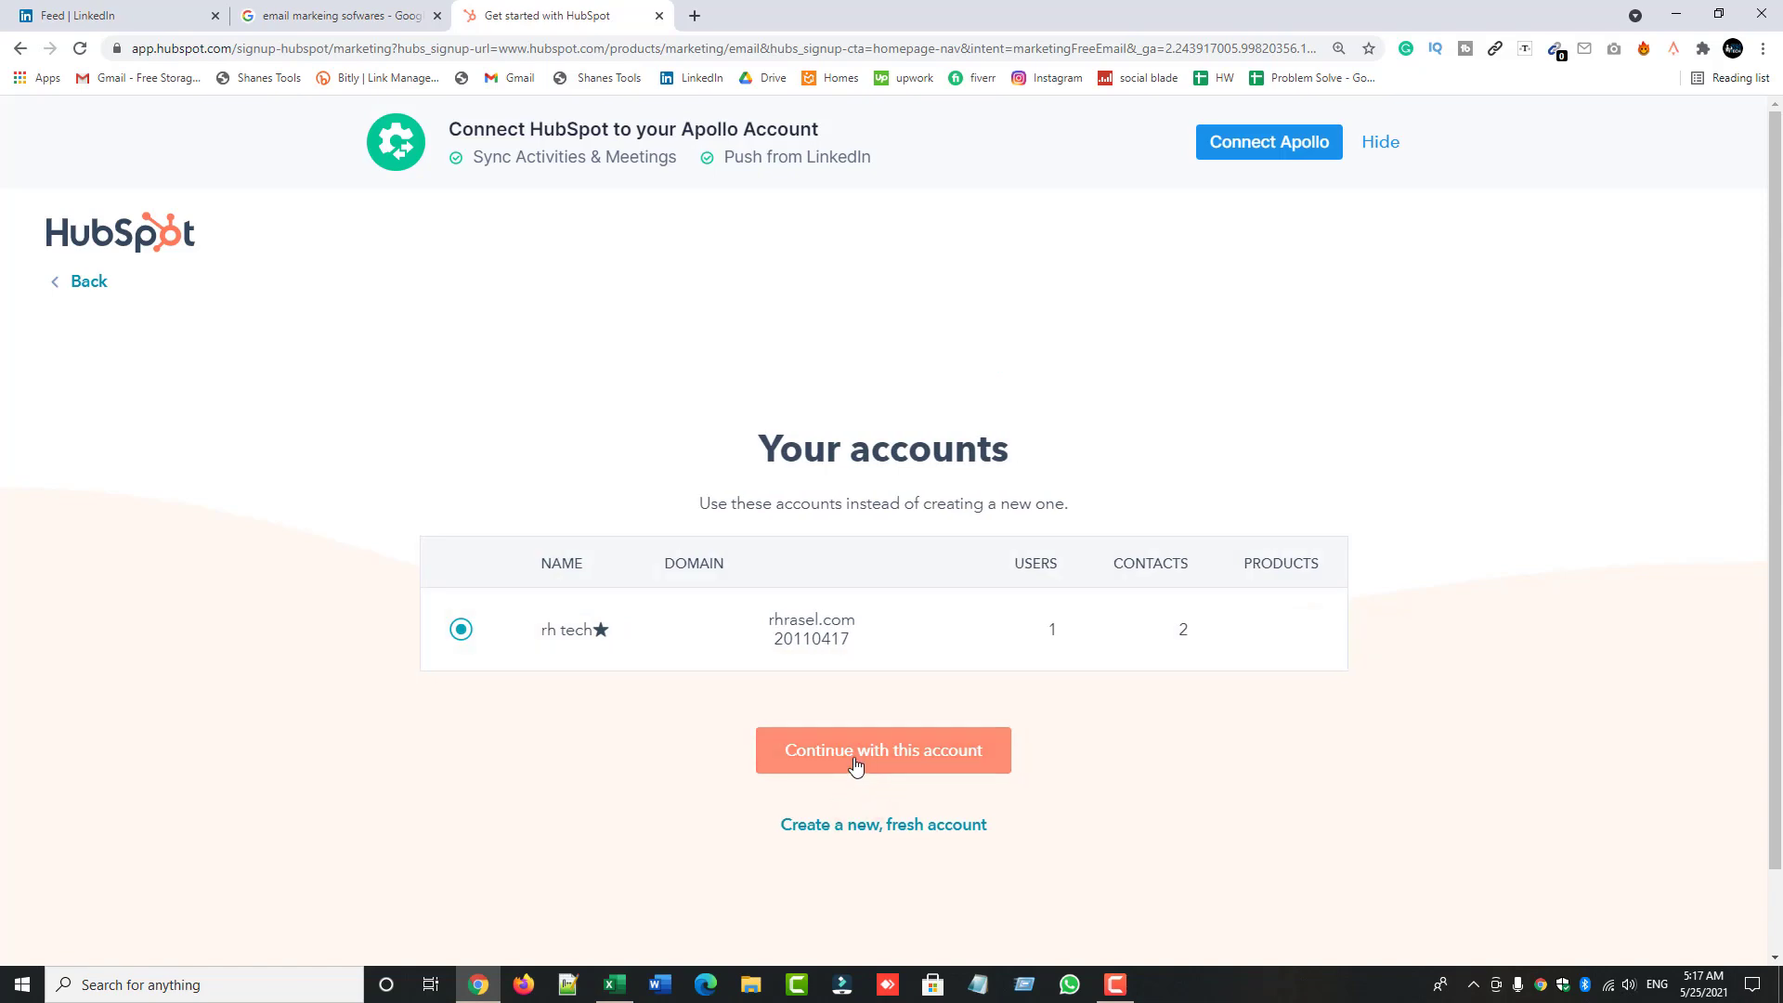
pyautogui.click(855, 765)
# - Start the contact import from the marketing email setup list, checking the email column in the Excel workbook beforehand
pyautogui.scroll(-2, 479, 613)
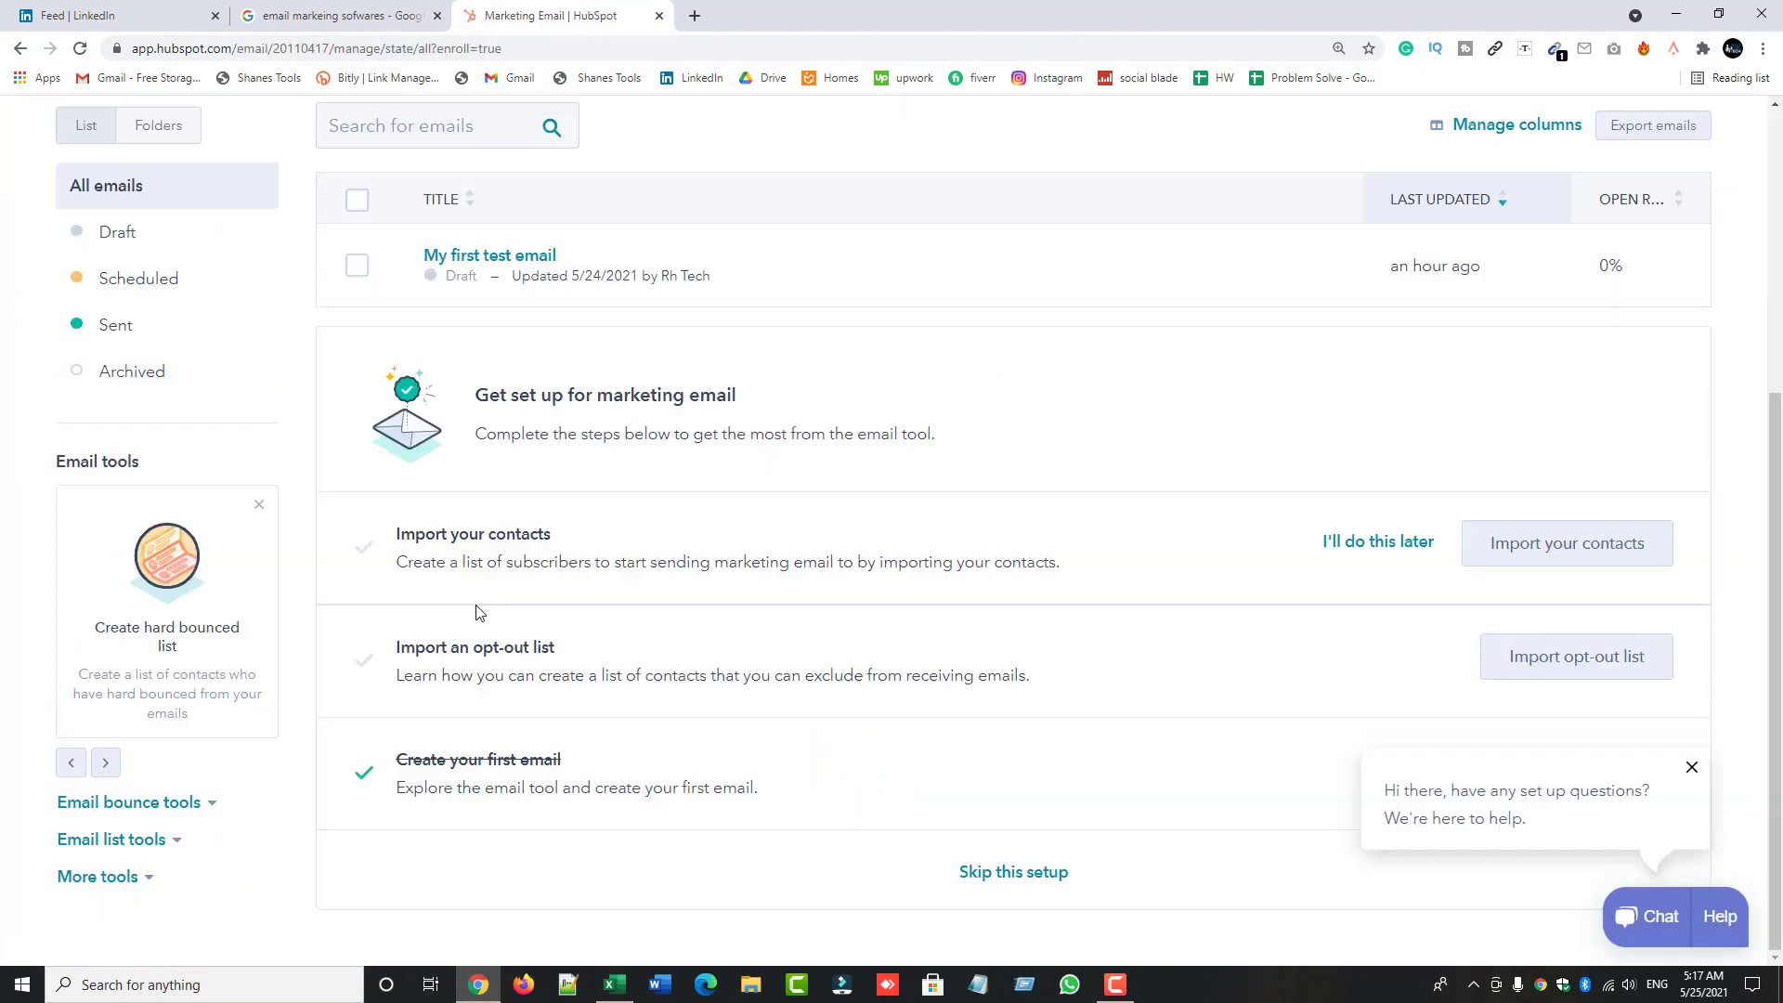
pyautogui.hotkey('ctrl', '+')
pyautogui.hotkey('ctrl', '+')
pyautogui.hotkey('ctrl', '+')
pyautogui.hotkey('ctrl', '+')
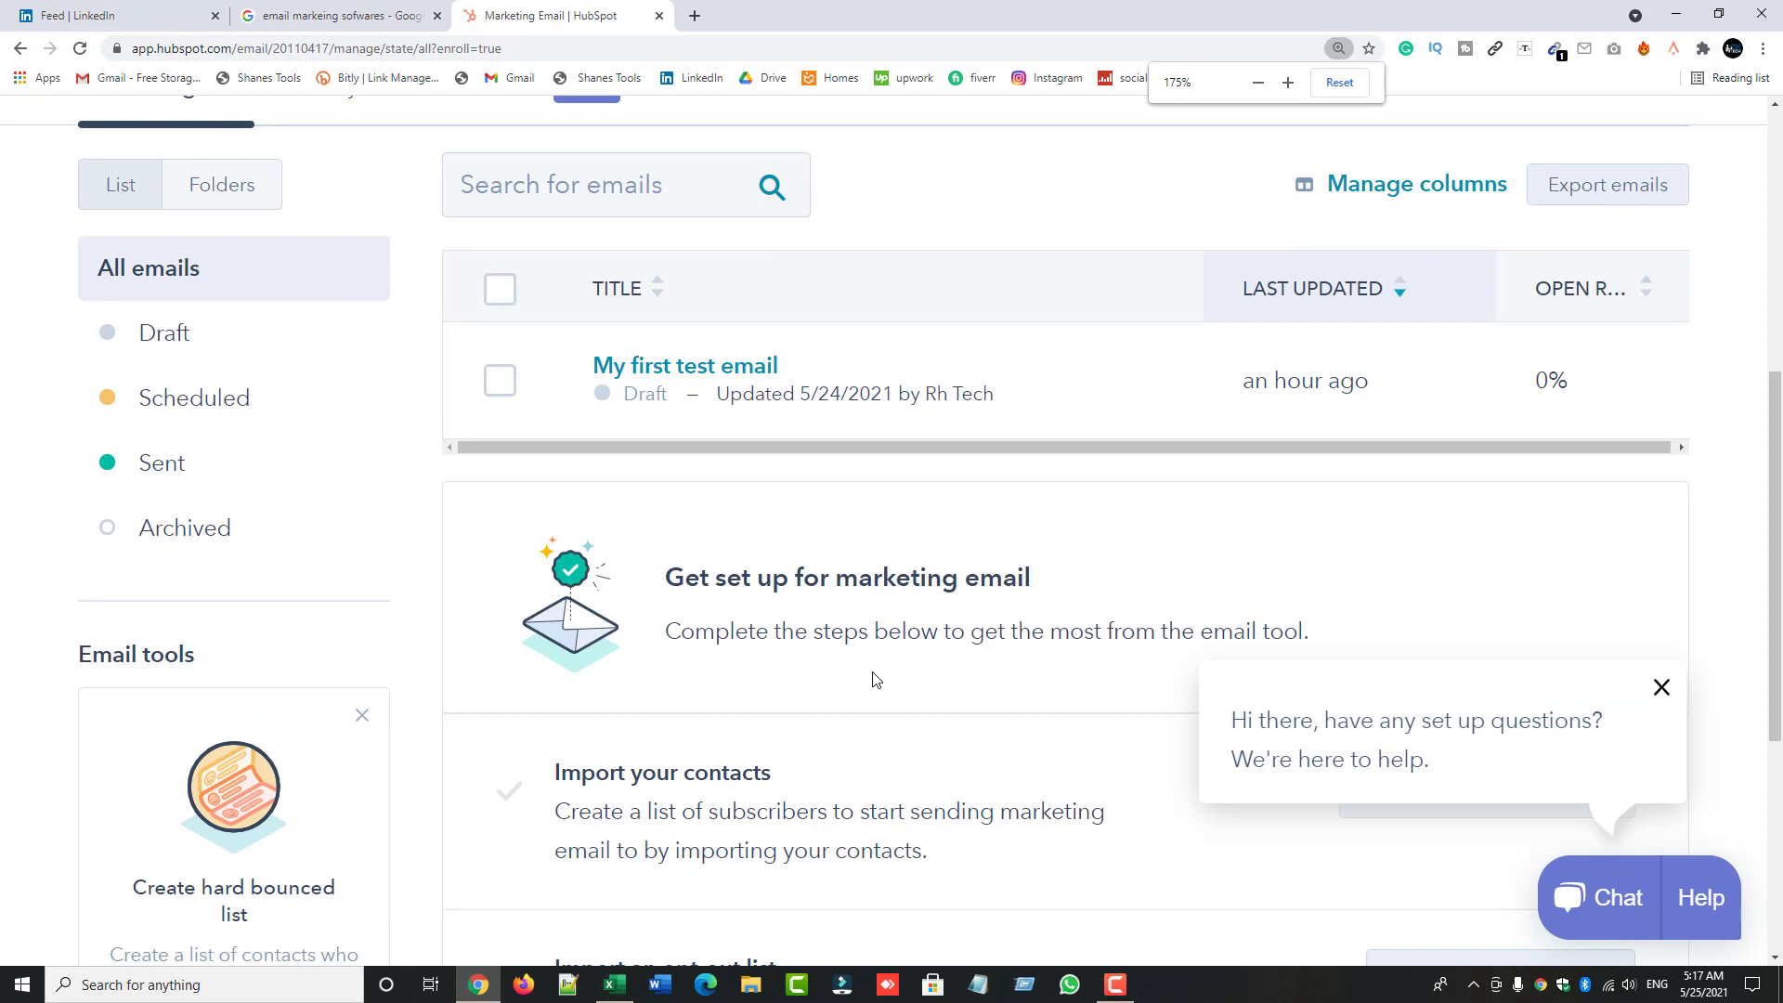
pyautogui.scroll(-3, 873, 679)
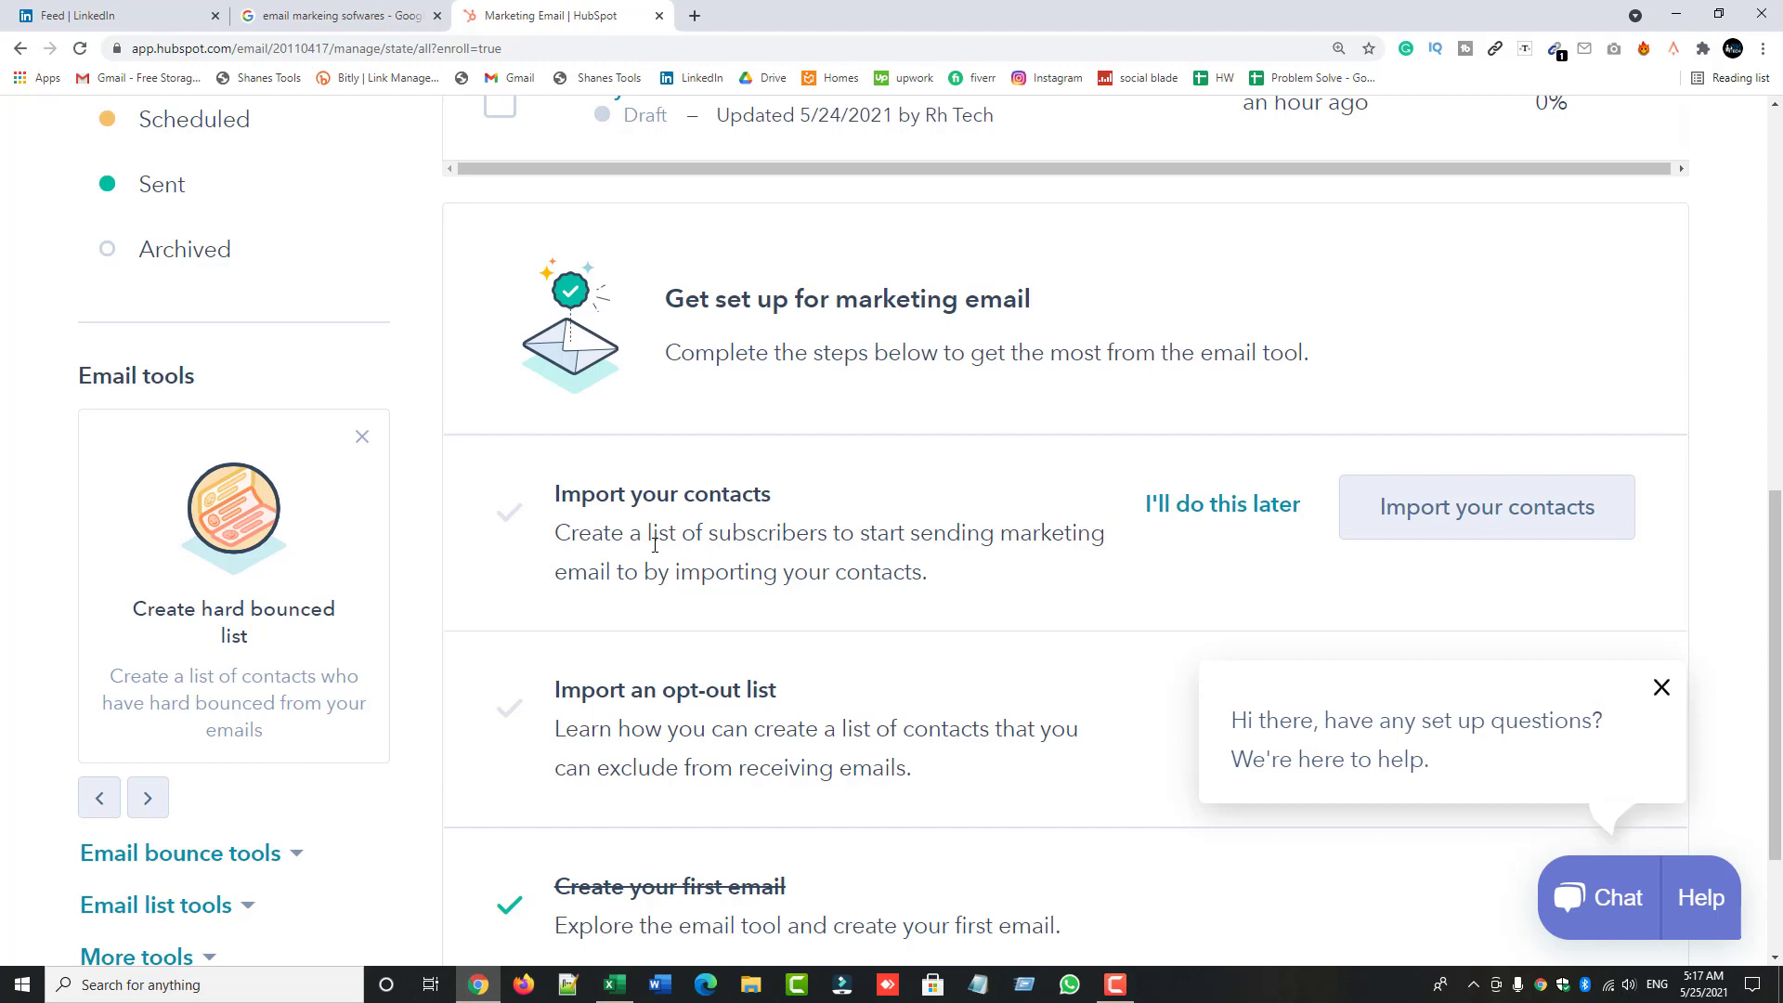
pyautogui.click(614, 984)
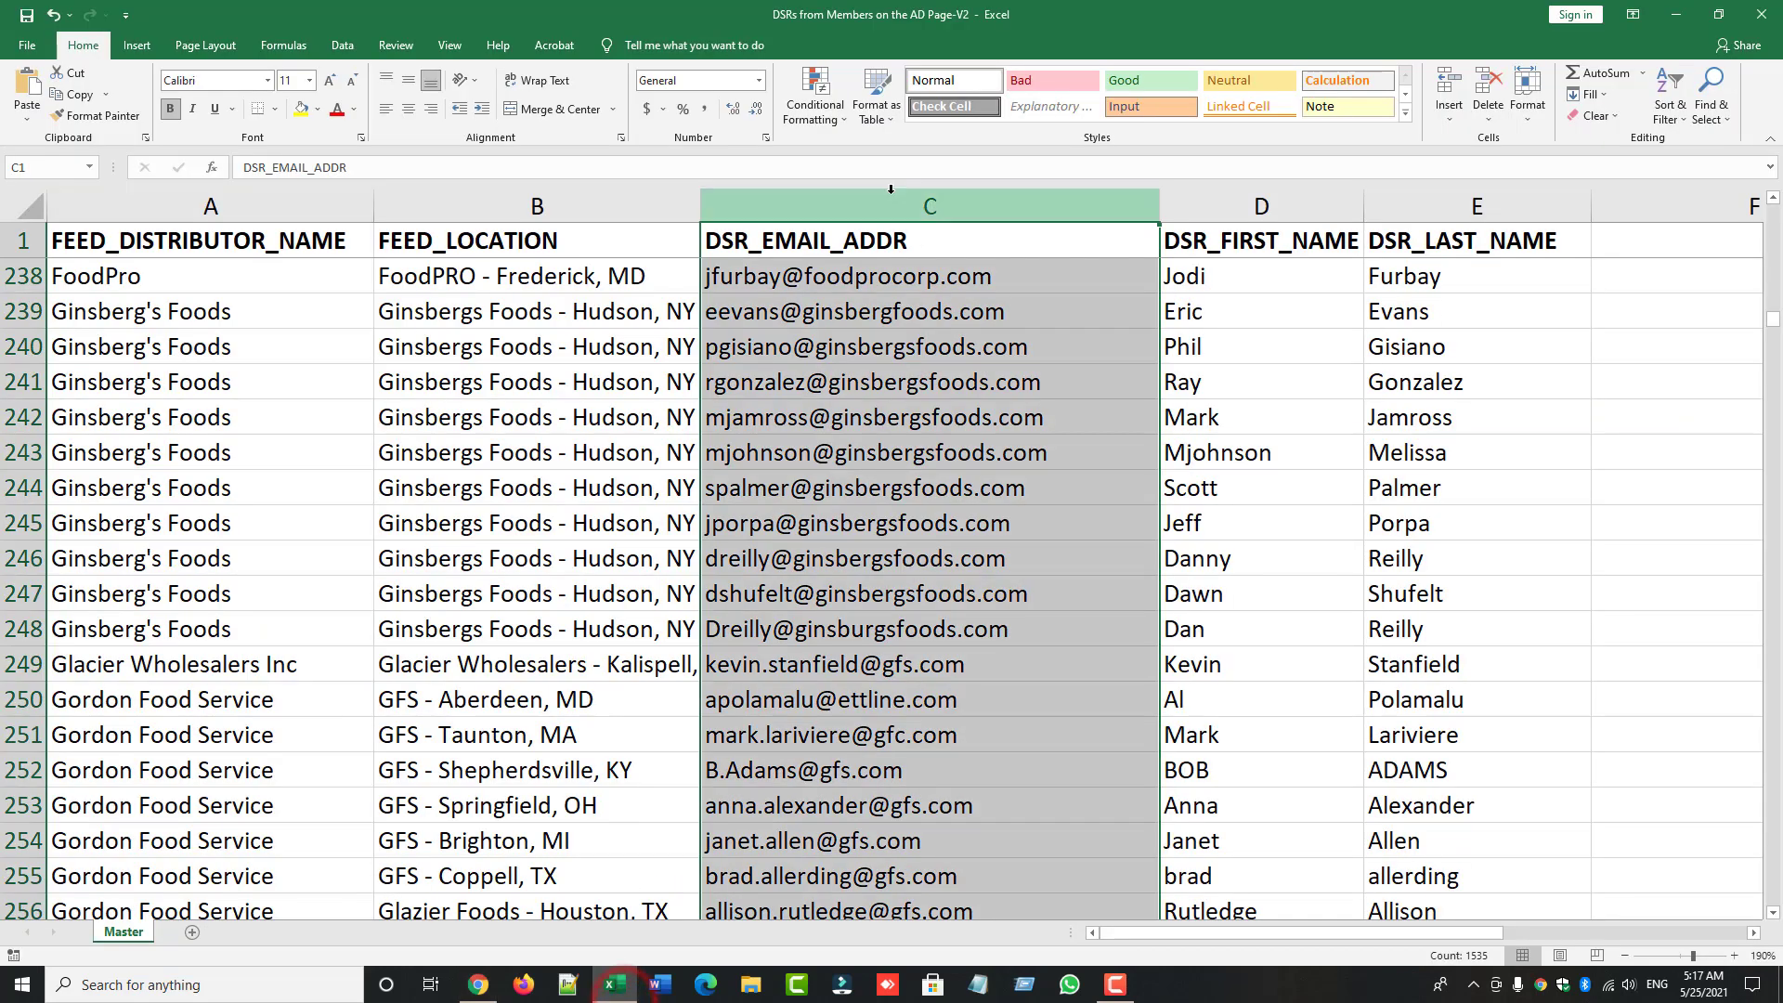
pyautogui.click(485, 992)
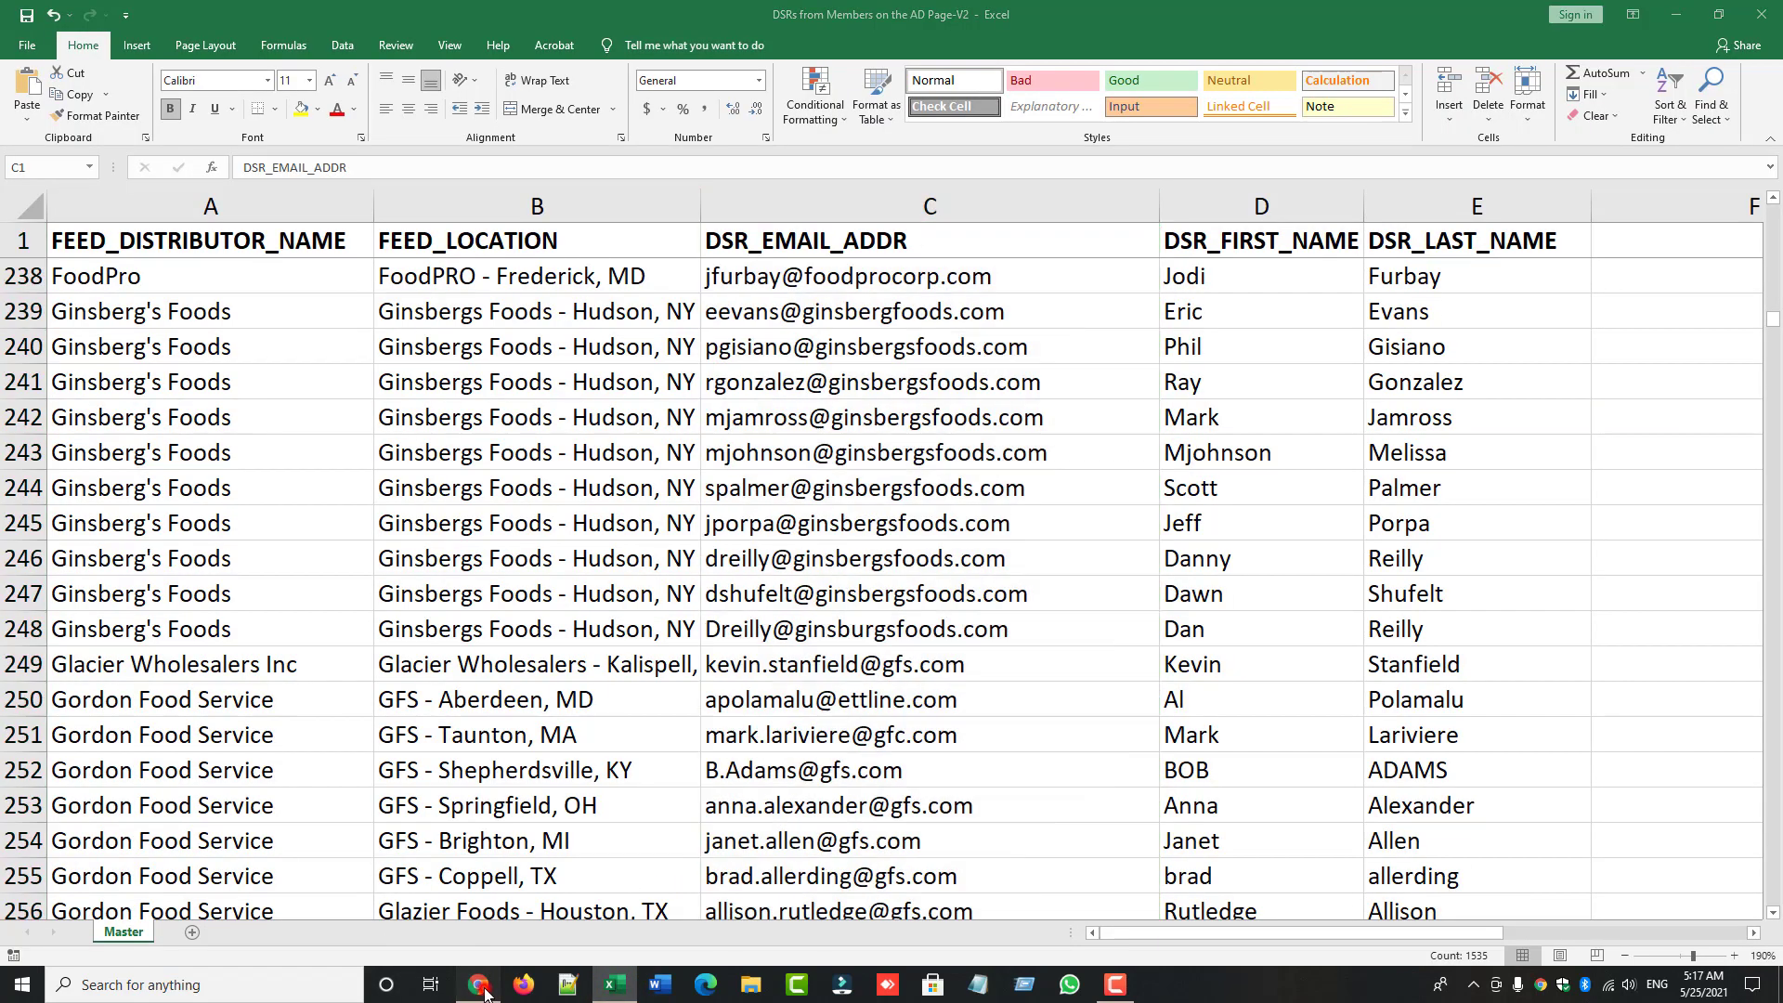
pyautogui.click(1464, 517)
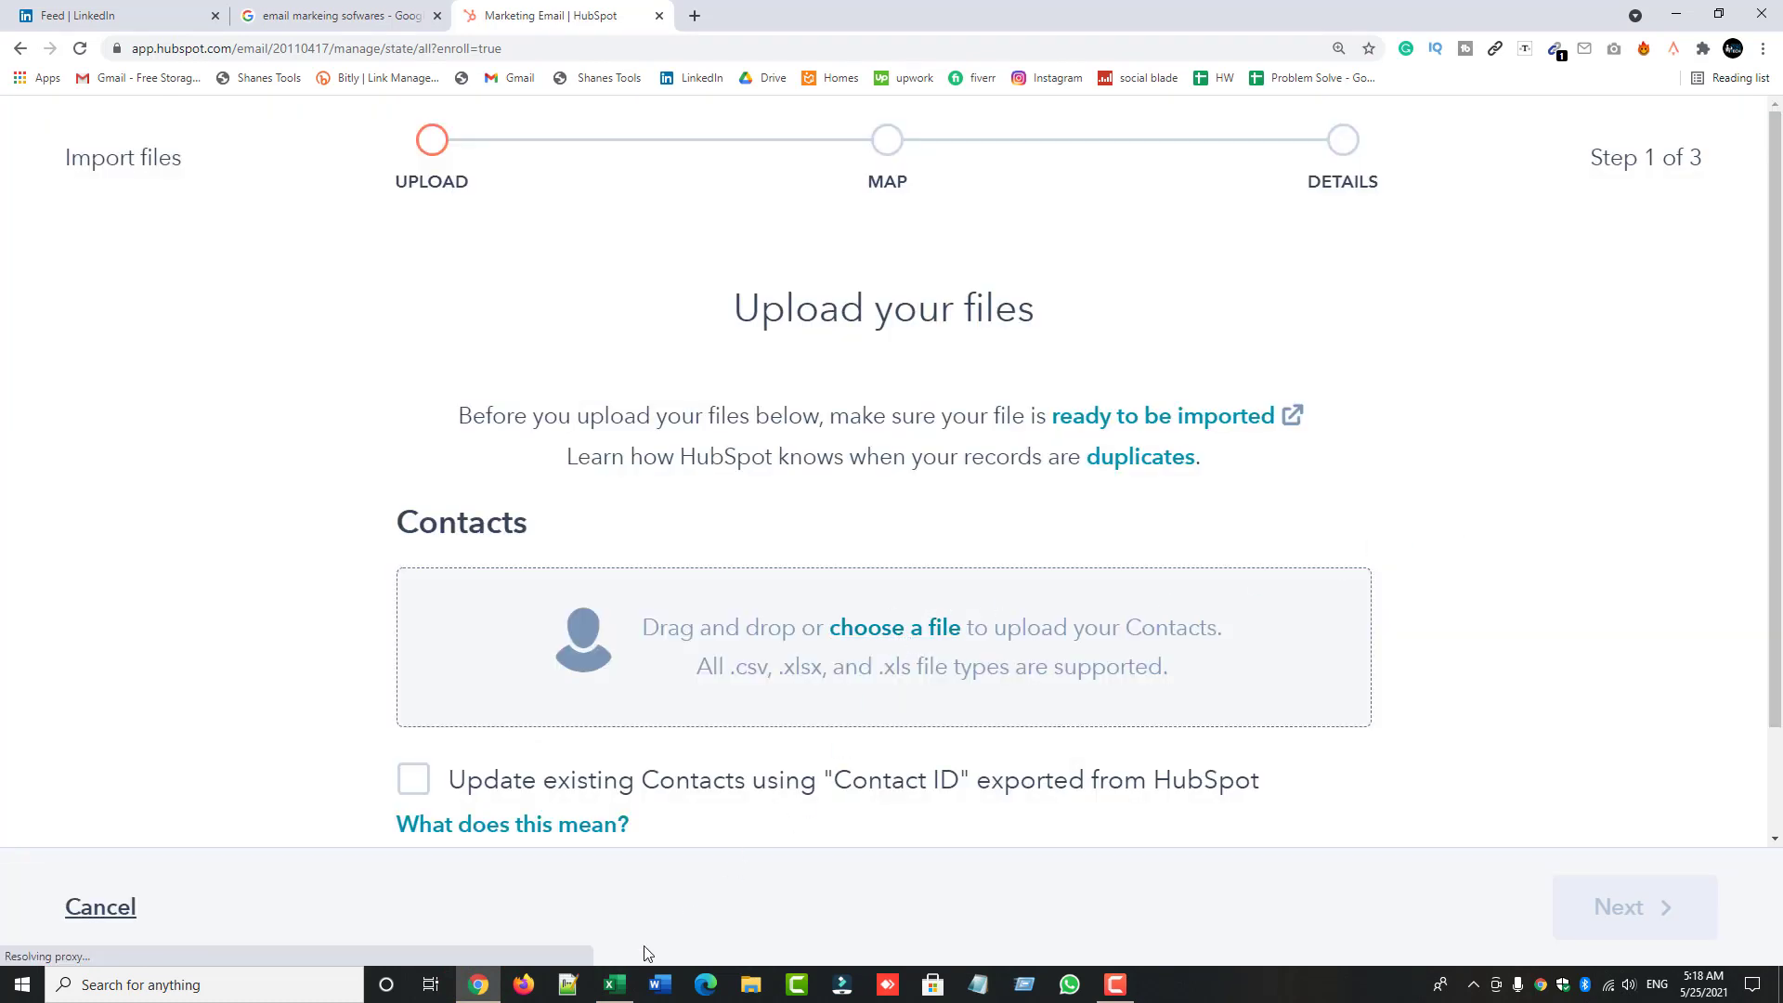
# - Upload the Excel file "DSRs from Members on the AD Page-V2" from Downloads as the contacts file
pyautogui.click(614, 985)
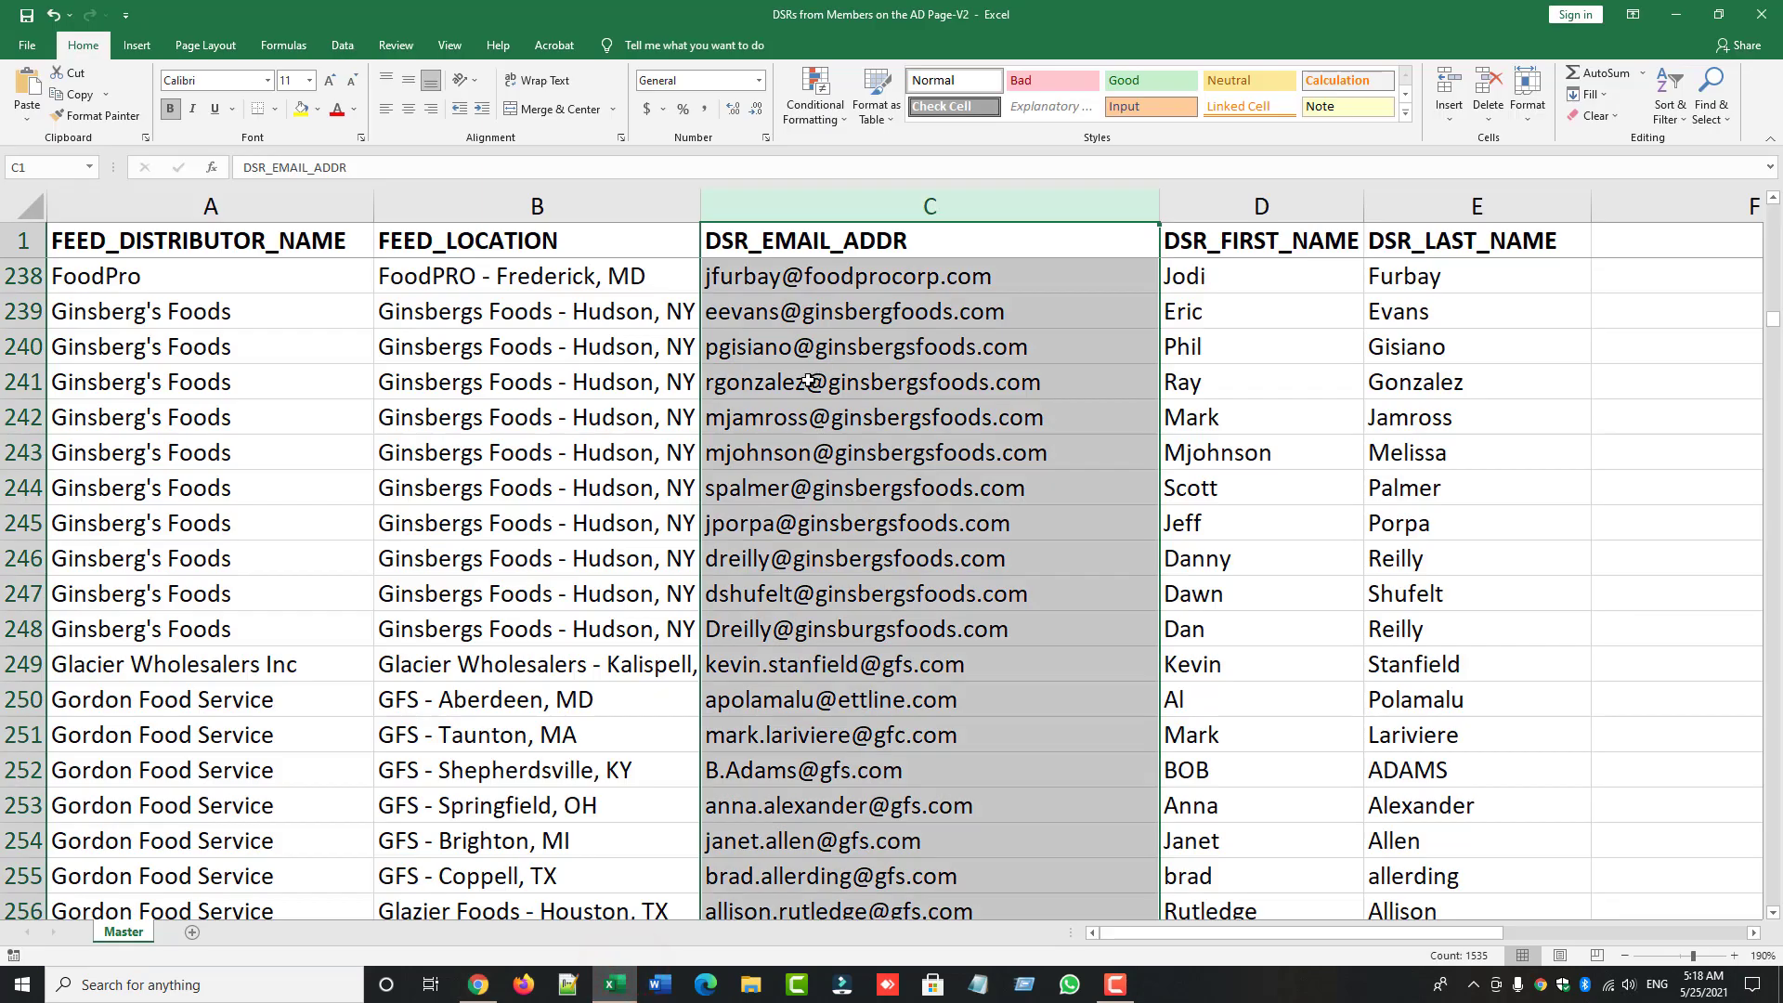
pyautogui.click(478, 985)
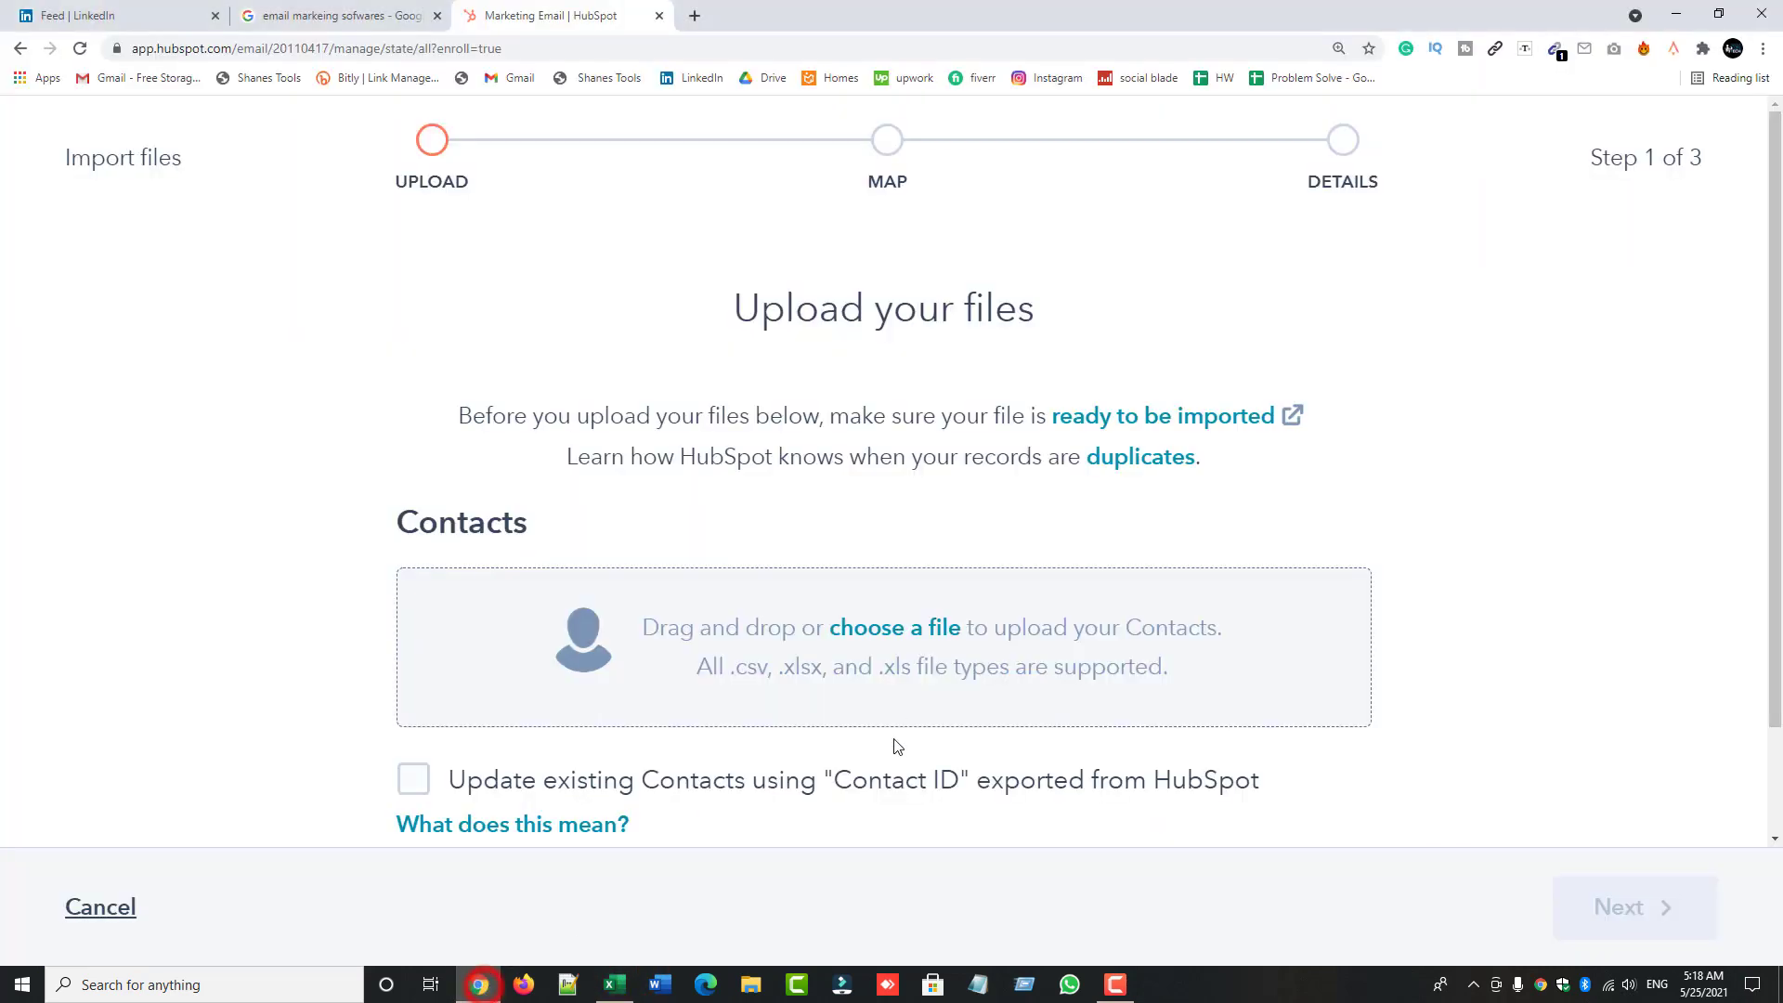
pyautogui.click(889, 641)
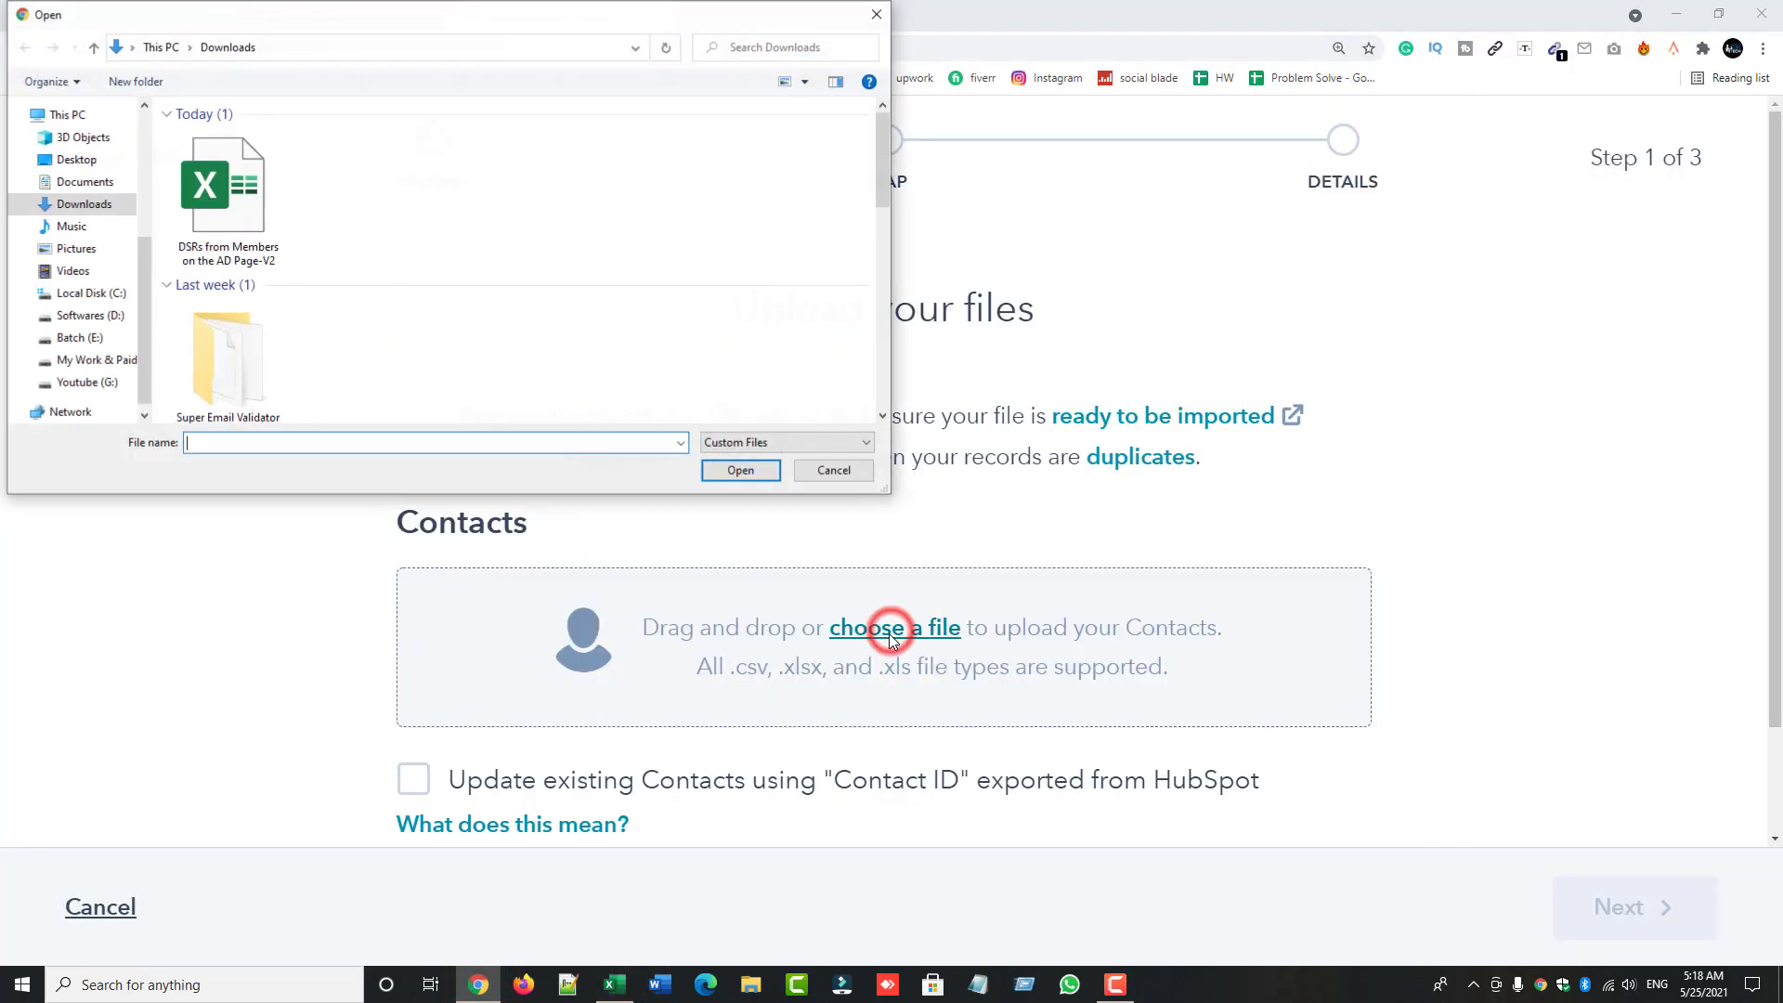
pyautogui.click(223, 167)
pyautogui.doubleClick(223, 168)
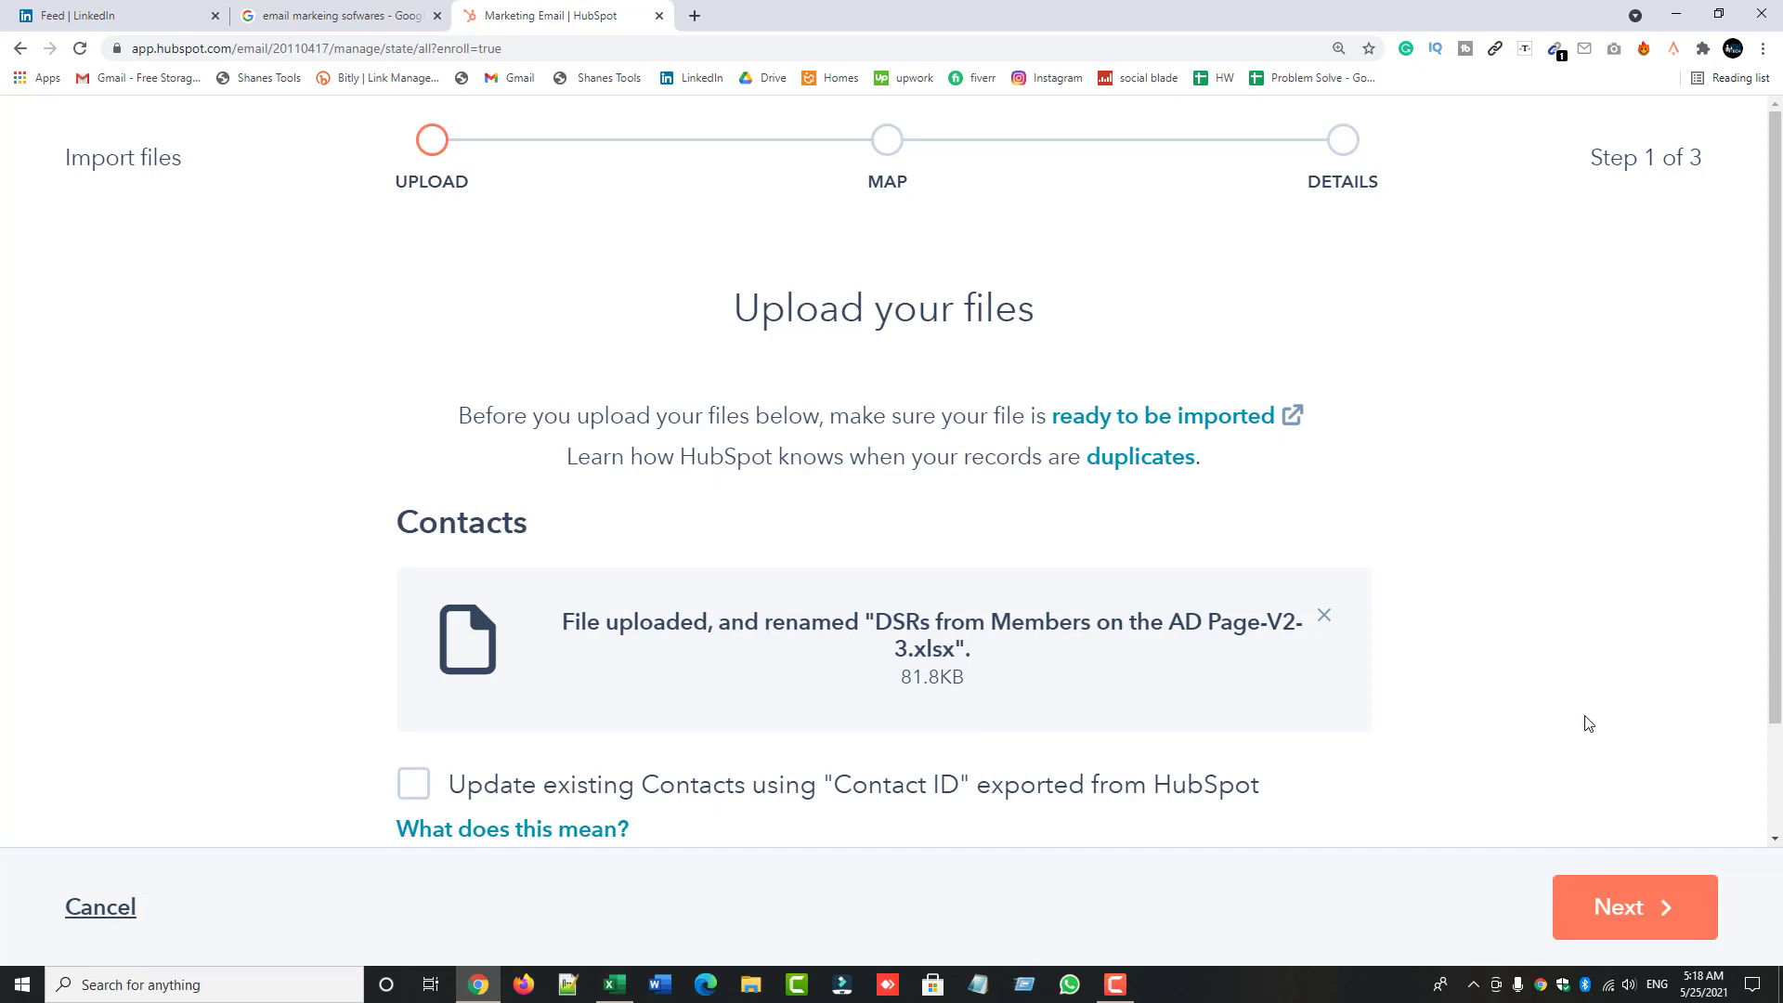
# - Open the guide on files ready to be imported and compare its example table with the workbook's first name and last name columns
pyautogui.click(1102, 418)
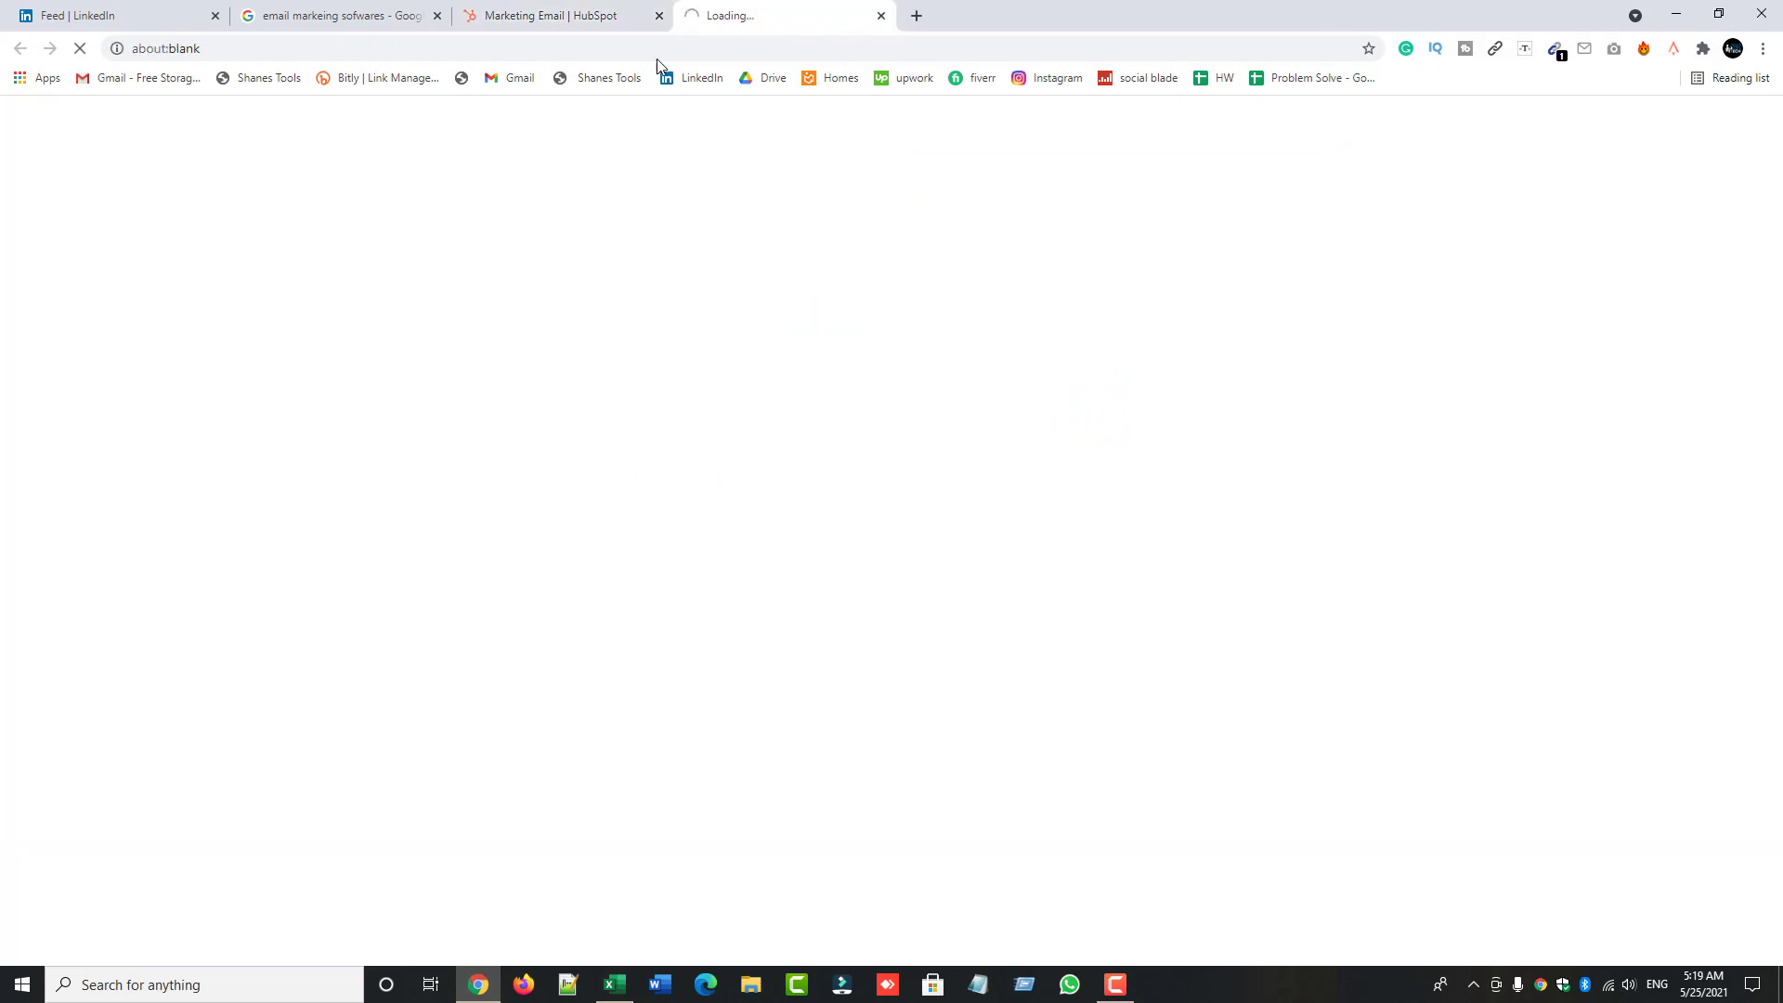
pyautogui.scroll(-6, 372, 351)
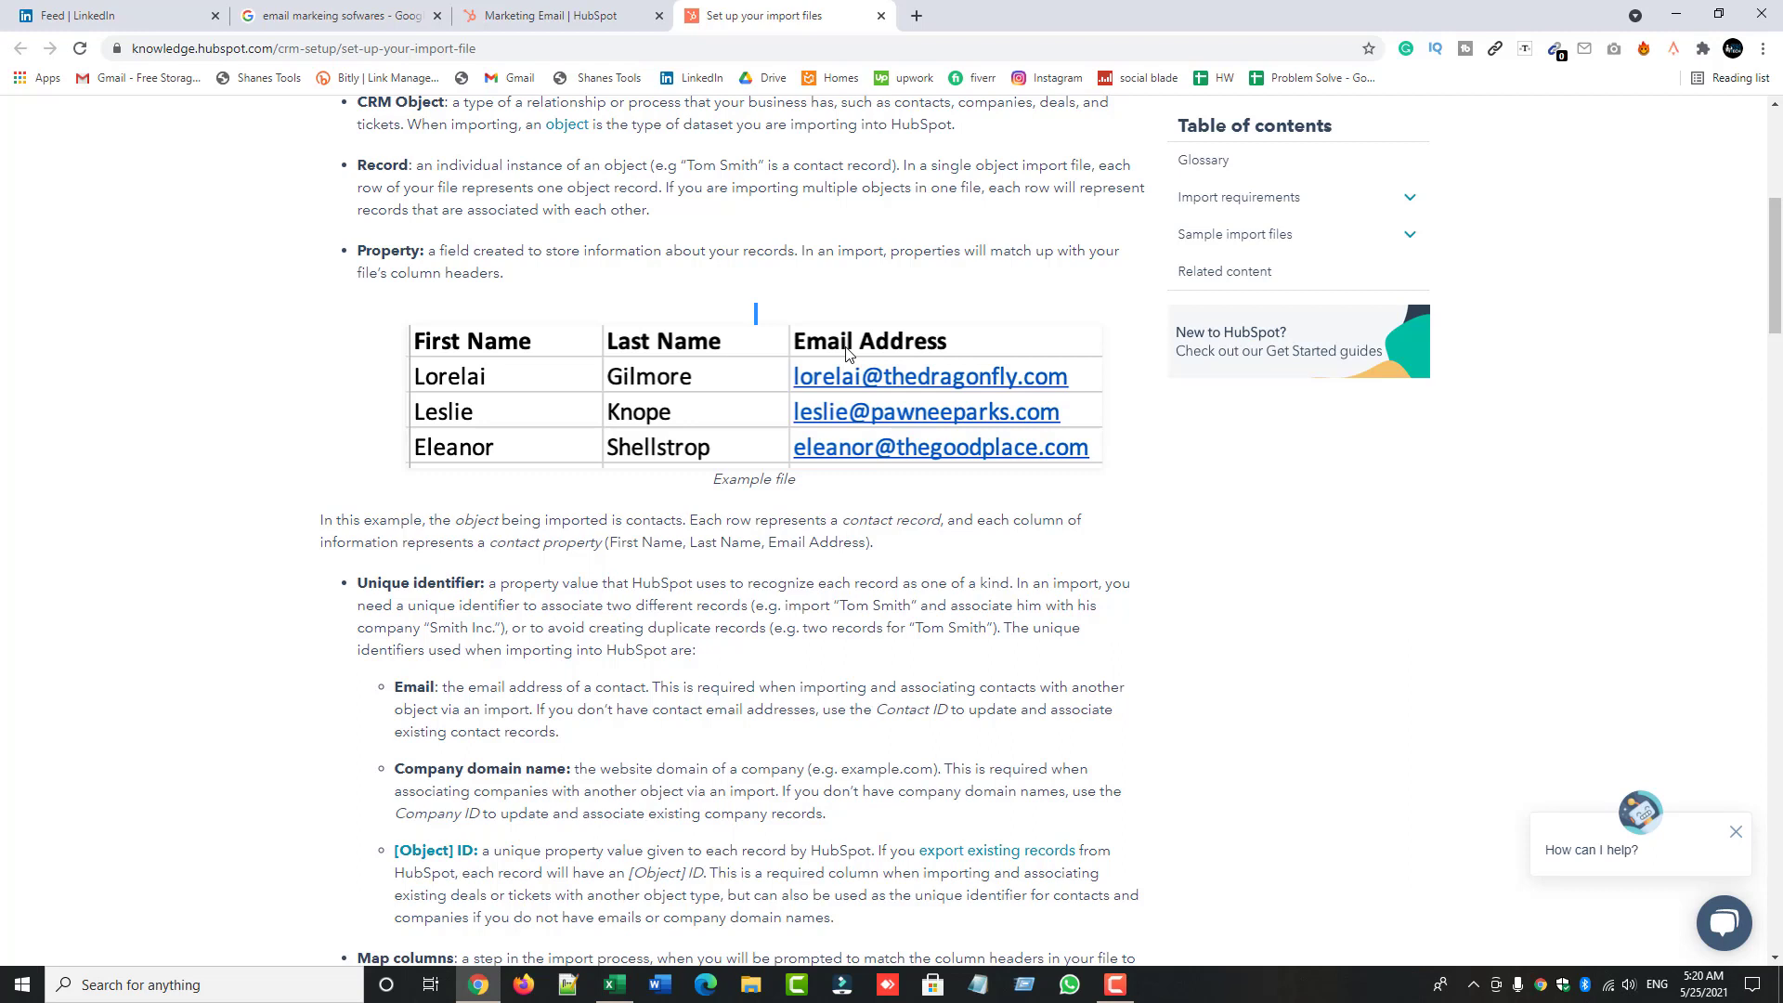
pyautogui.click(614, 985)
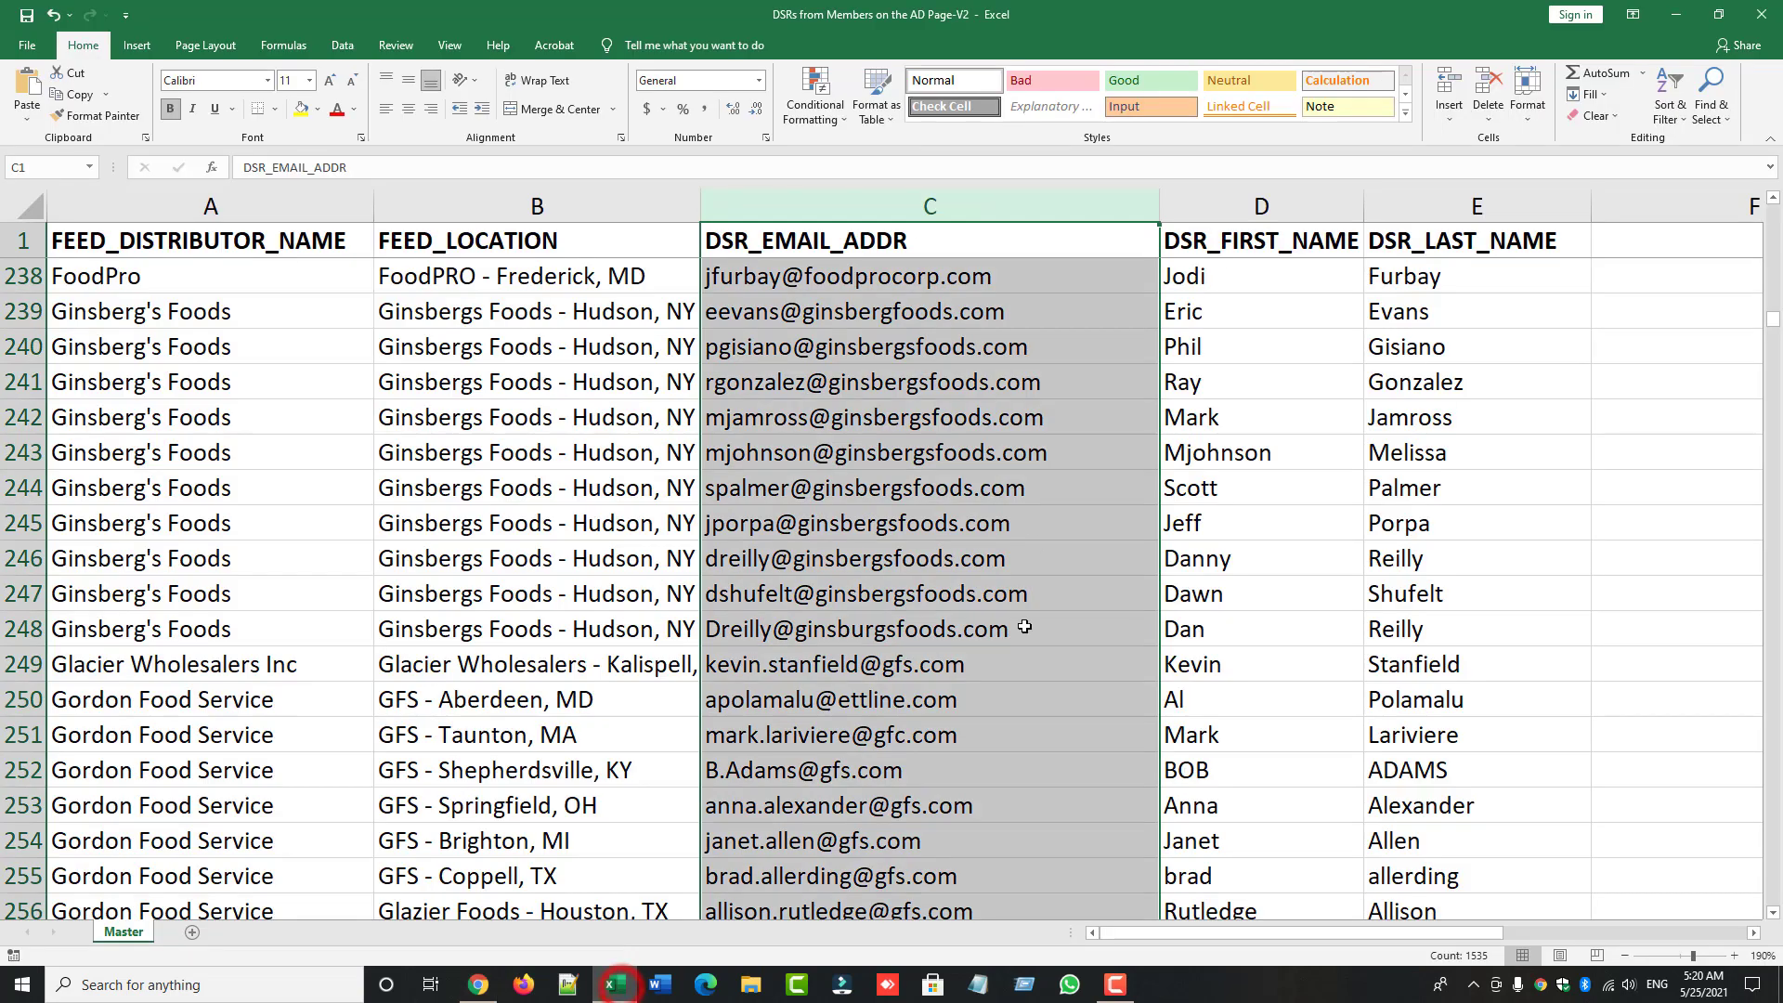
pyautogui.click(1263, 205)
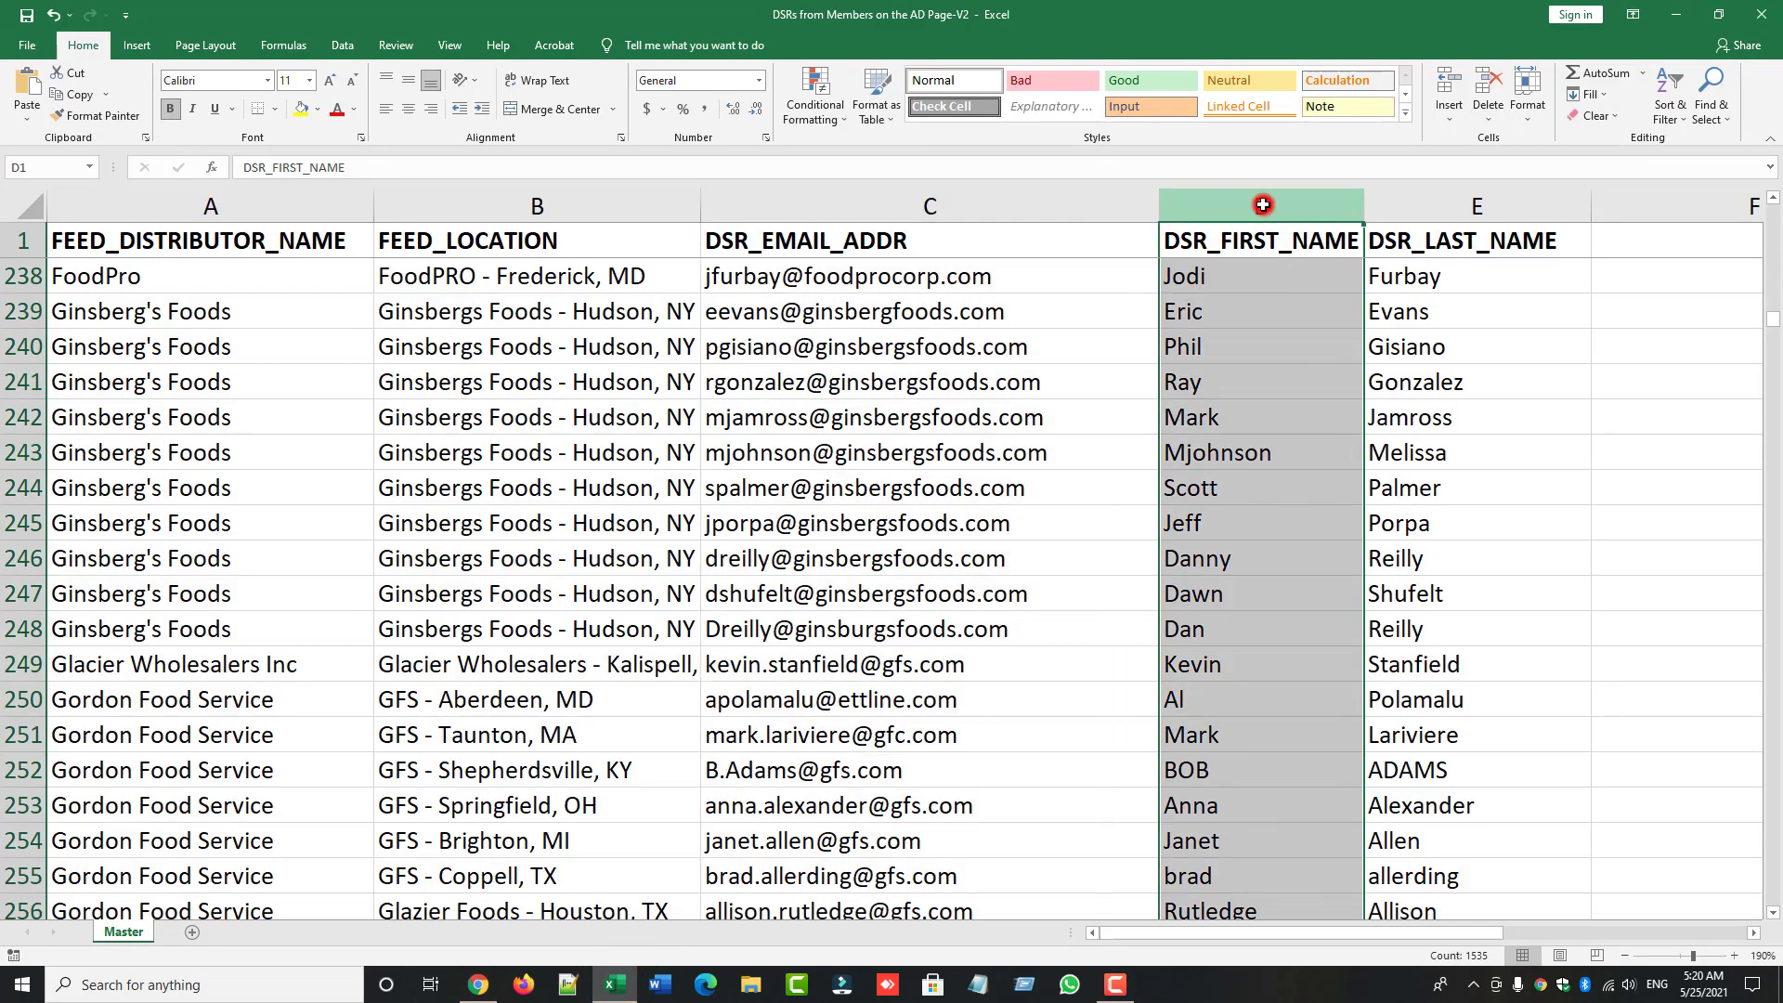
pyautogui.click(1426, 202)
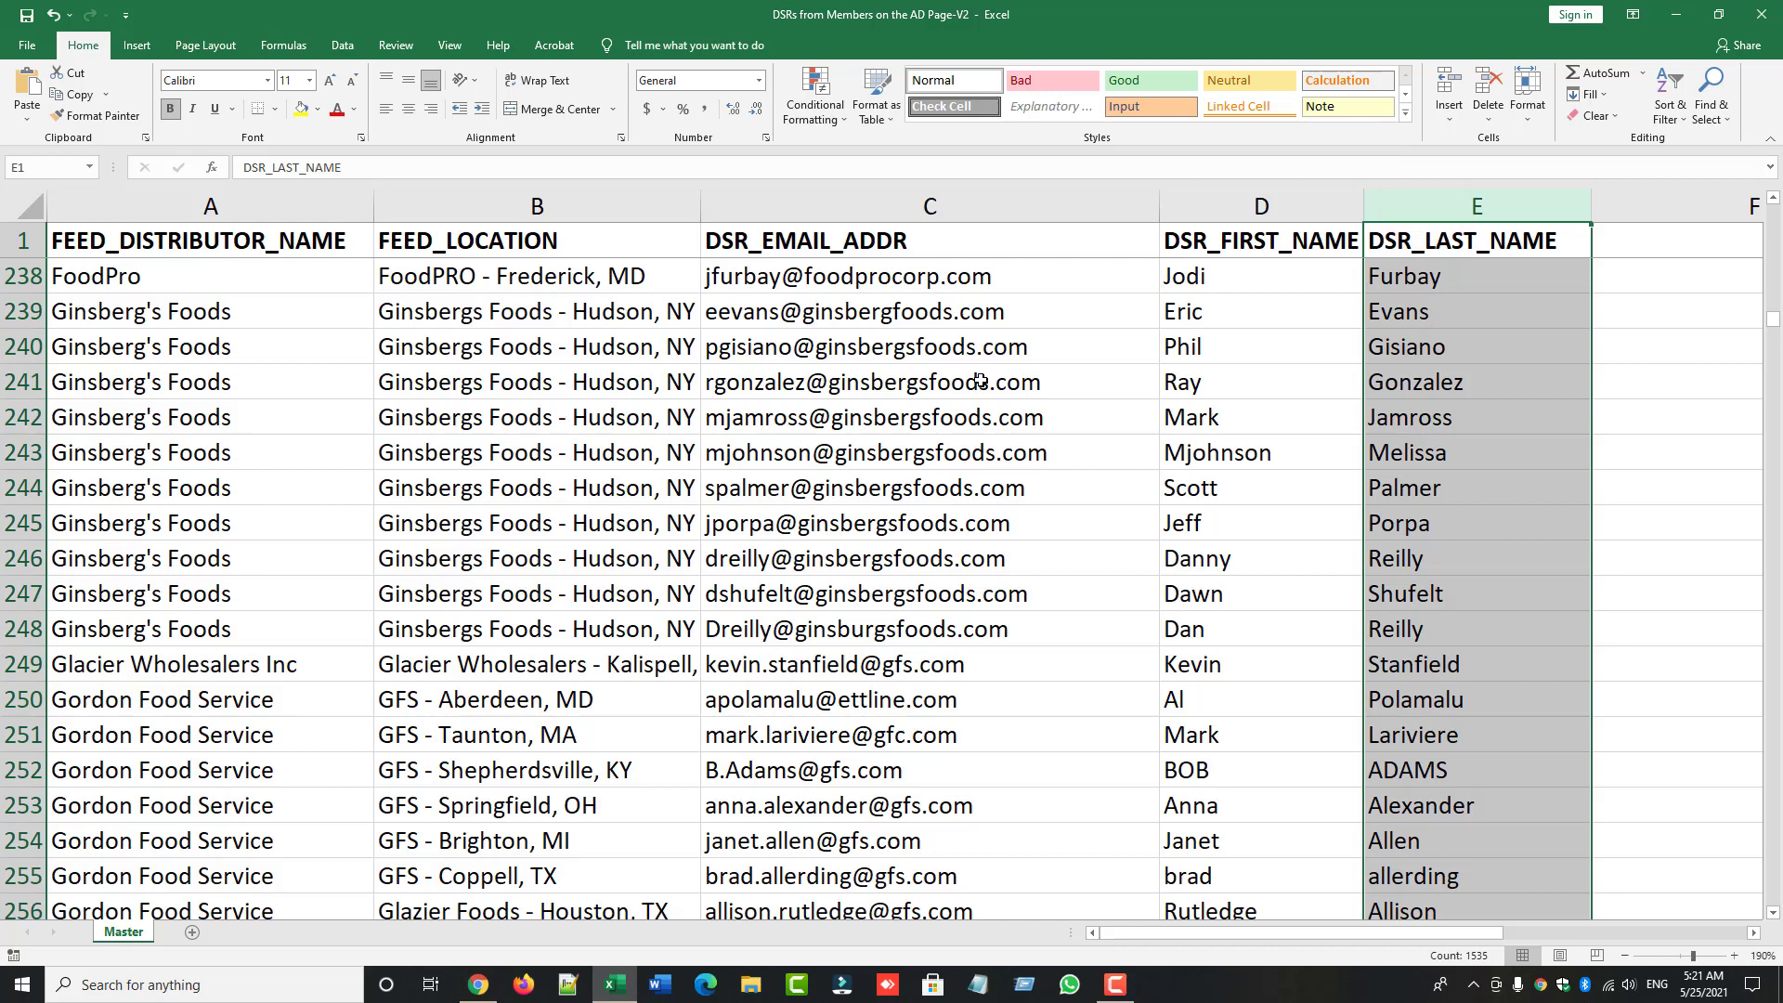
pyautogui.click(477, 984)
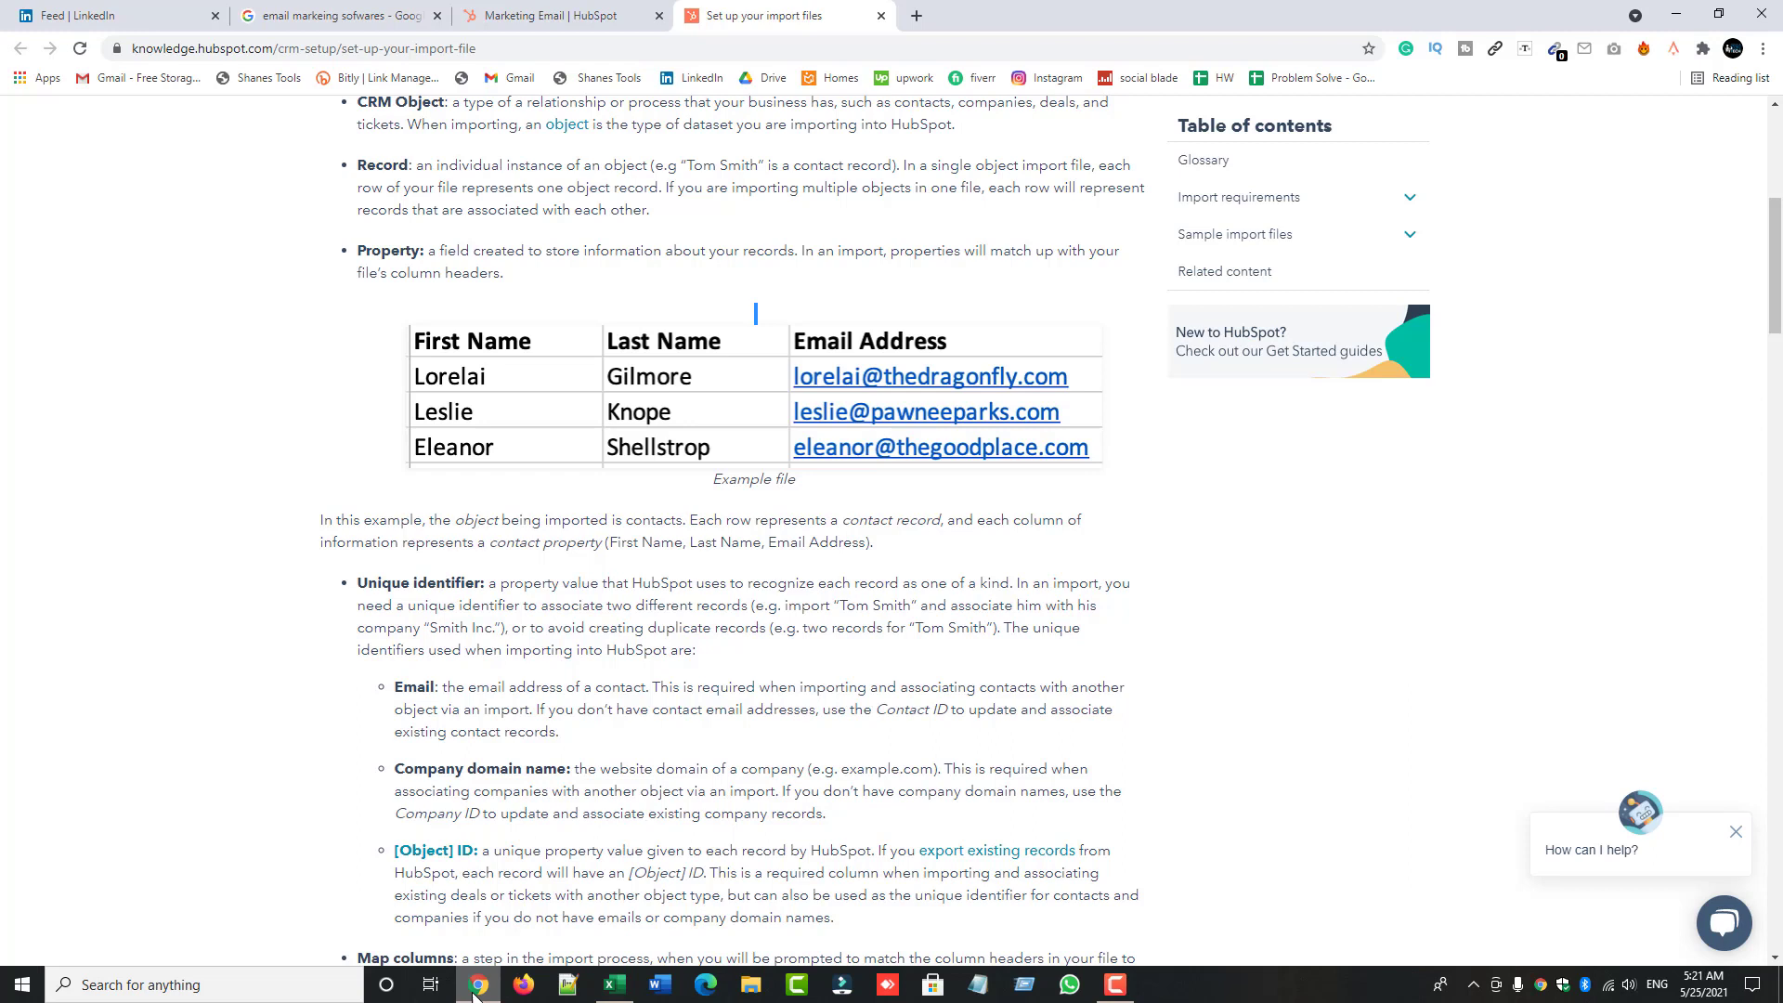
# - Return to the LinkedIn feed and minimize the Kendo extension panel
pyautogui.click(163, 9)
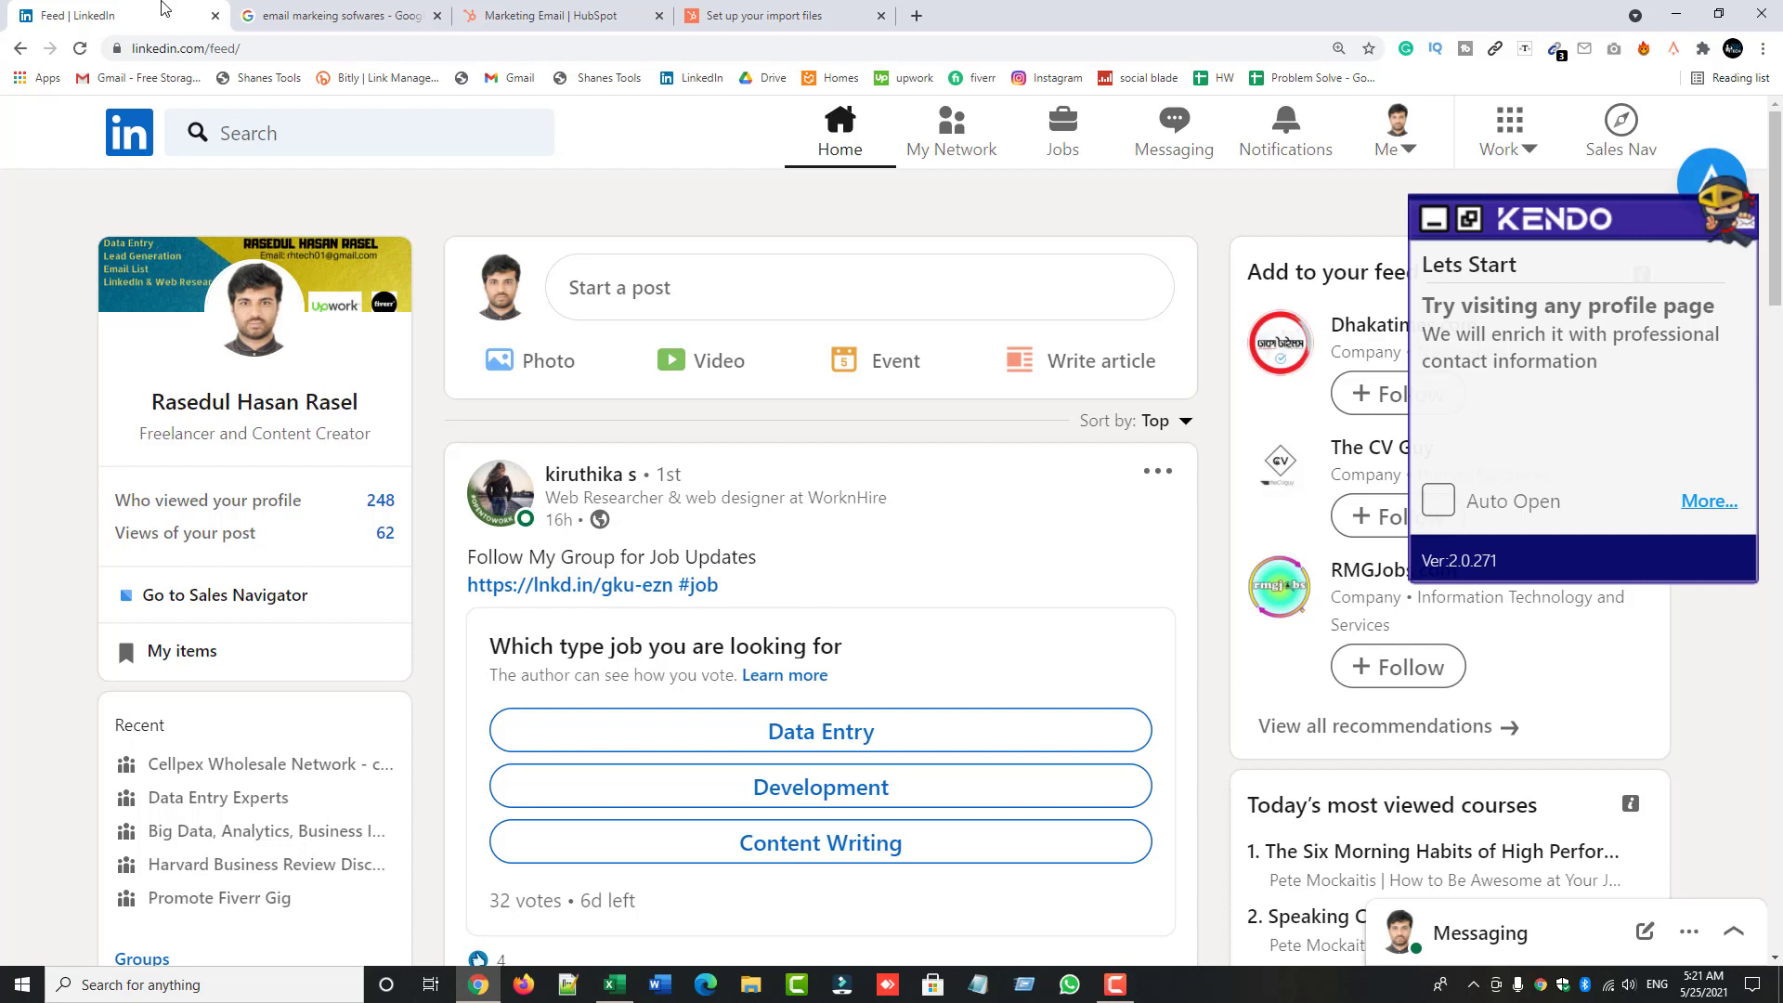
pyautogui.click(1429, 225)
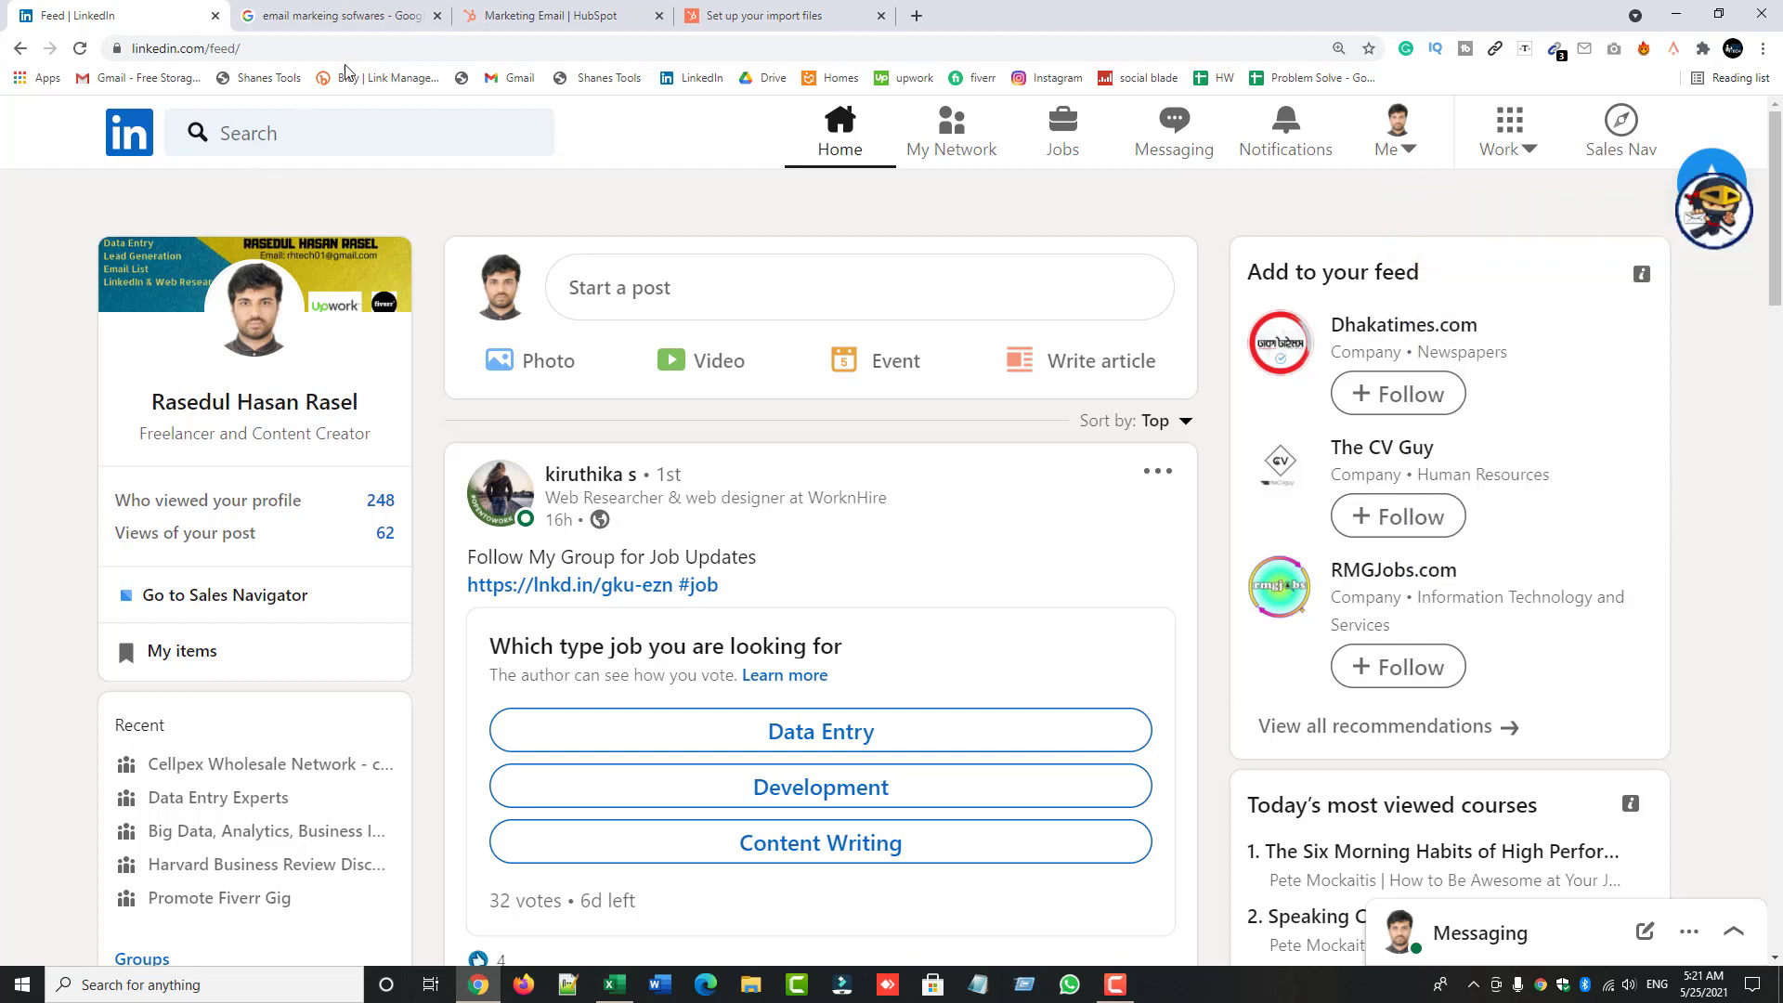
# - Close the Google search, Marketing Email and import file setup tabs, keeping only the LinkedIn feed
pyautogui.click(440, 16)
pyautogui.click(438, 16)
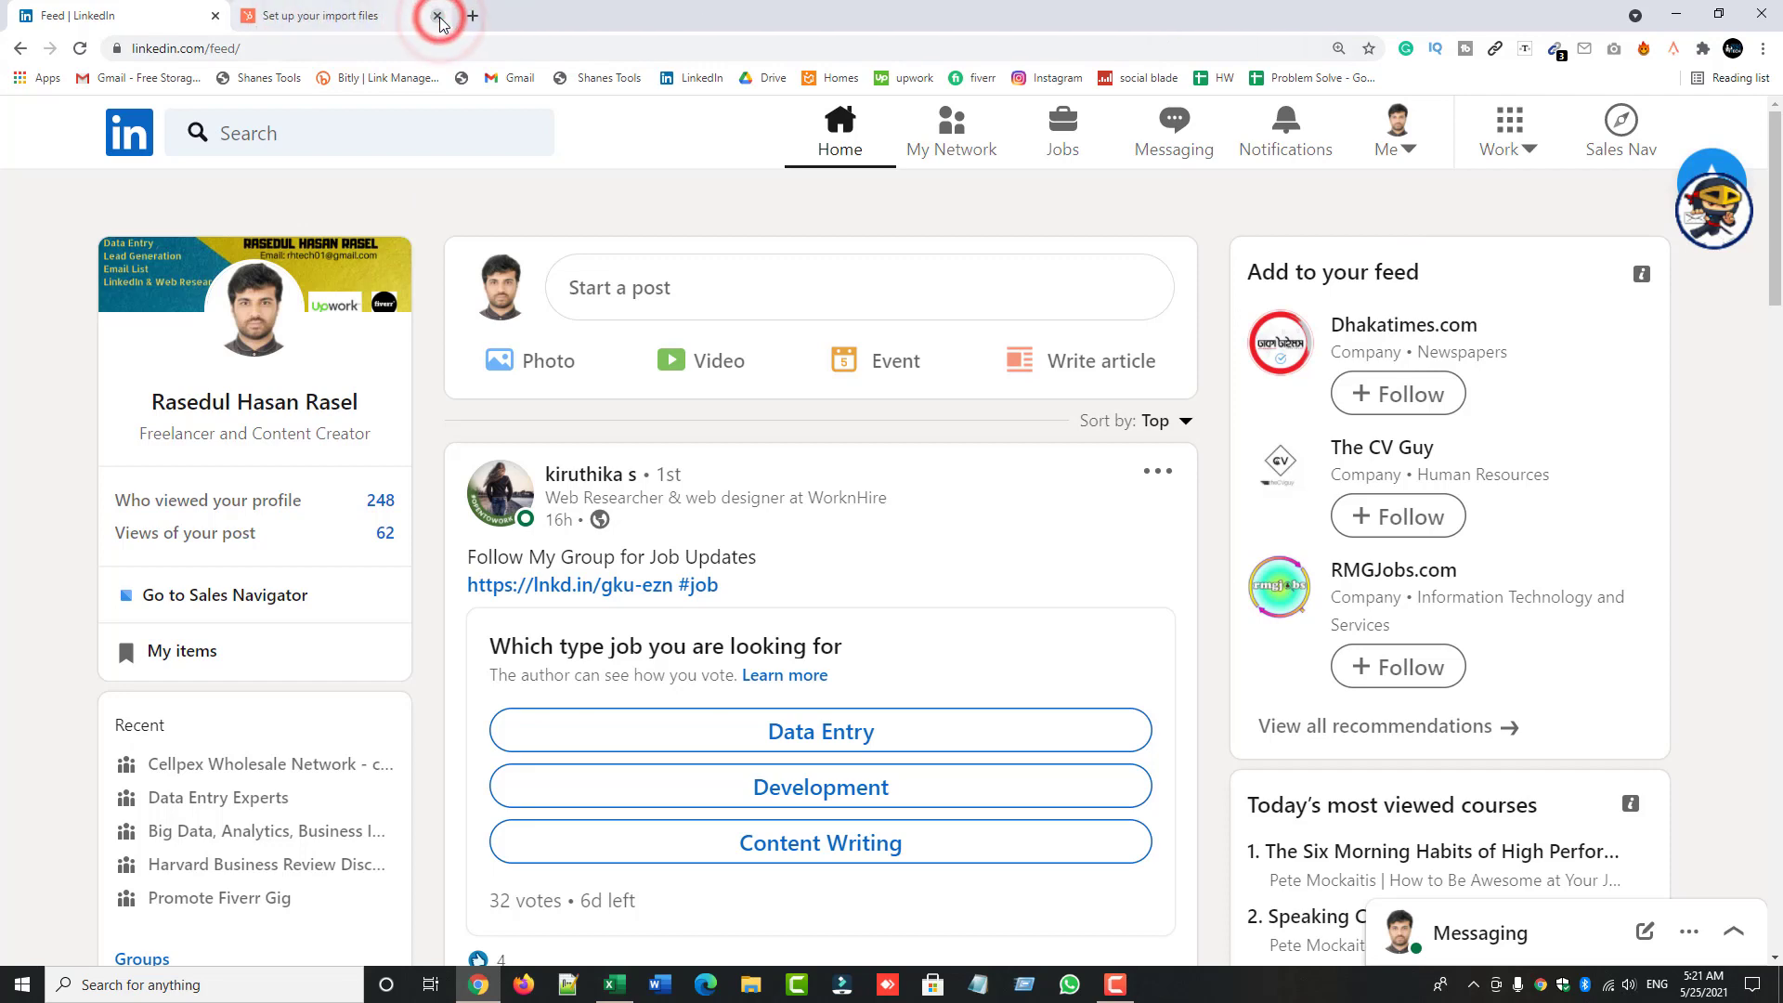
pyautogui.click(438, 17)
# - Search LinkedIn for "ceo" and restrict the results to people
pyautogui.click(278, 136)
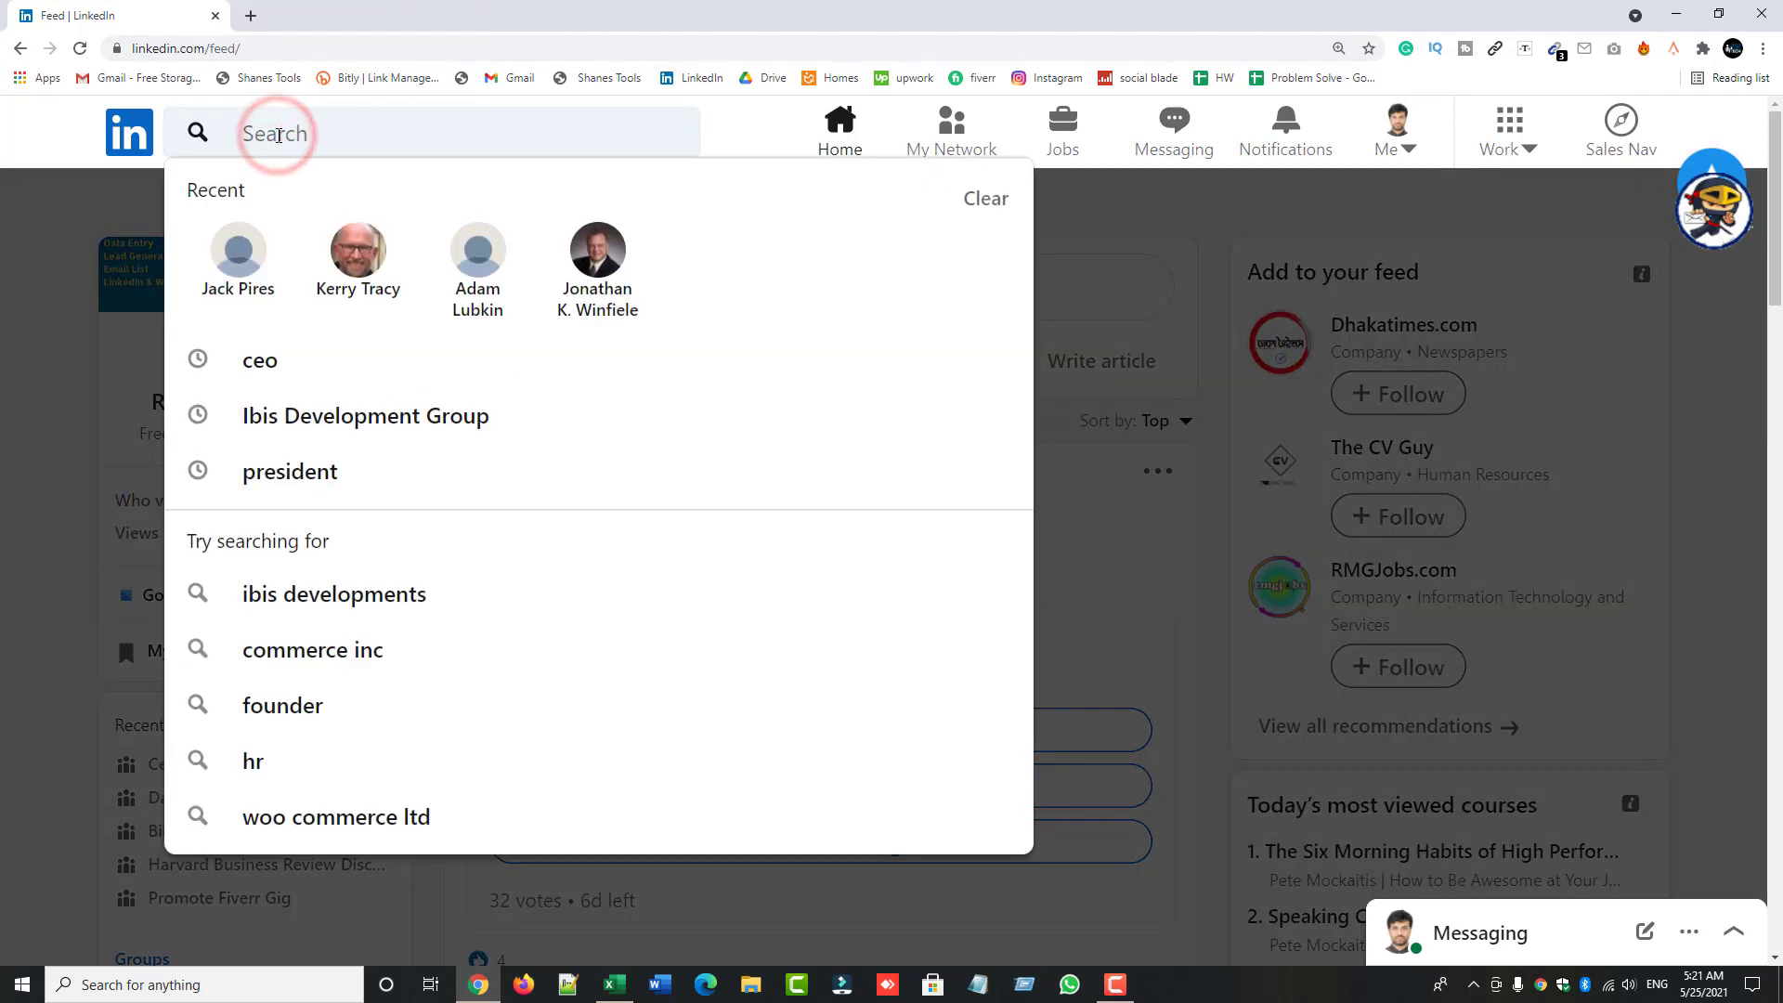
pyautogui.write('ceo')
pyautogui.press('Return')
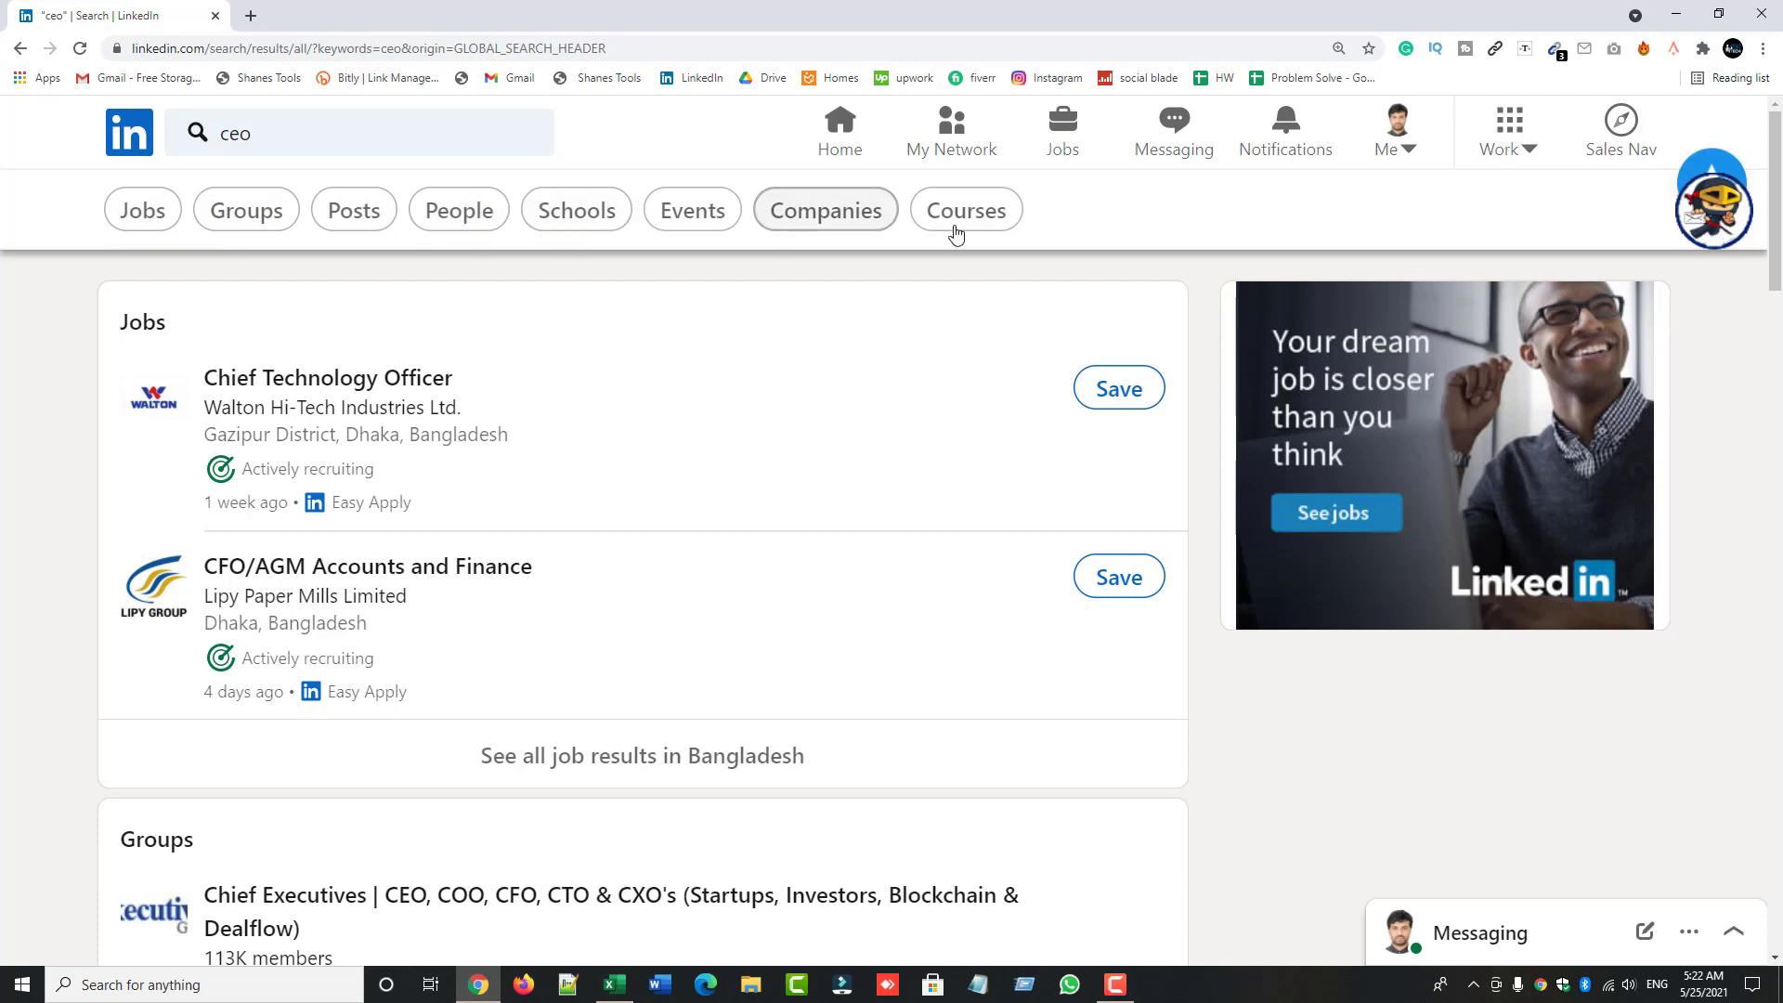
pyautogui.click(472, 212)
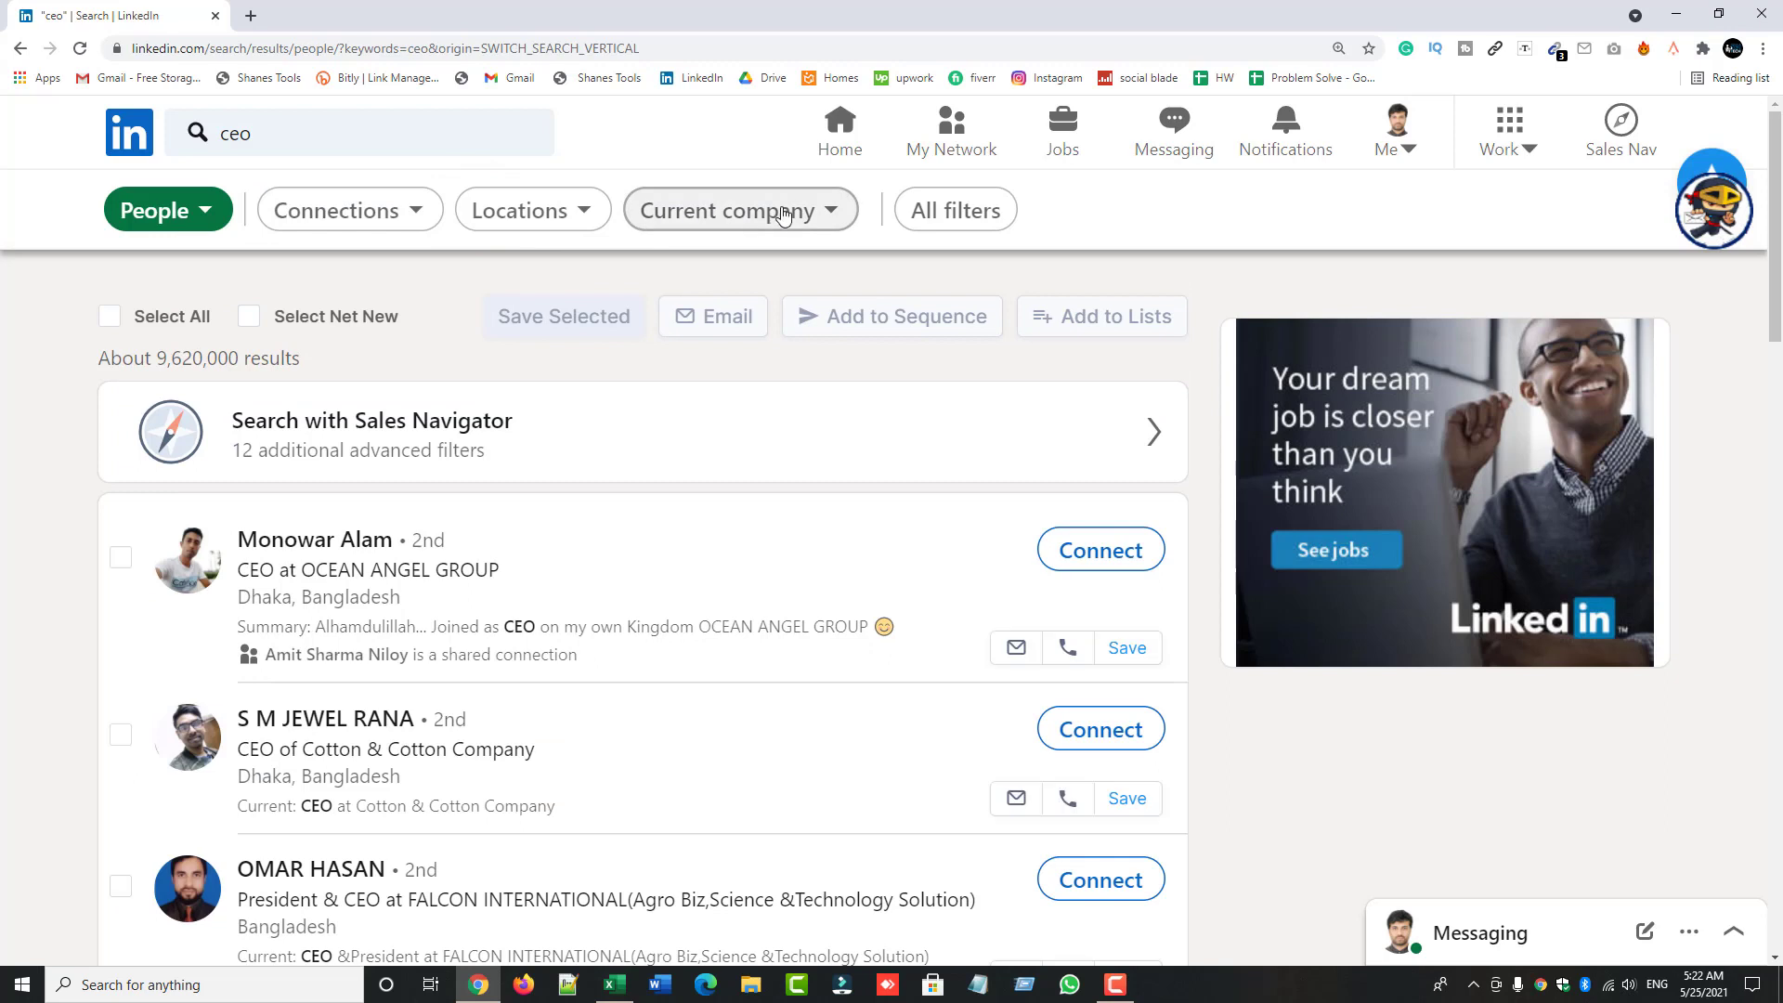
# - Set the people filters to the United States location and the Marketing & Advertising industry
pyautogui.click(955, 212)
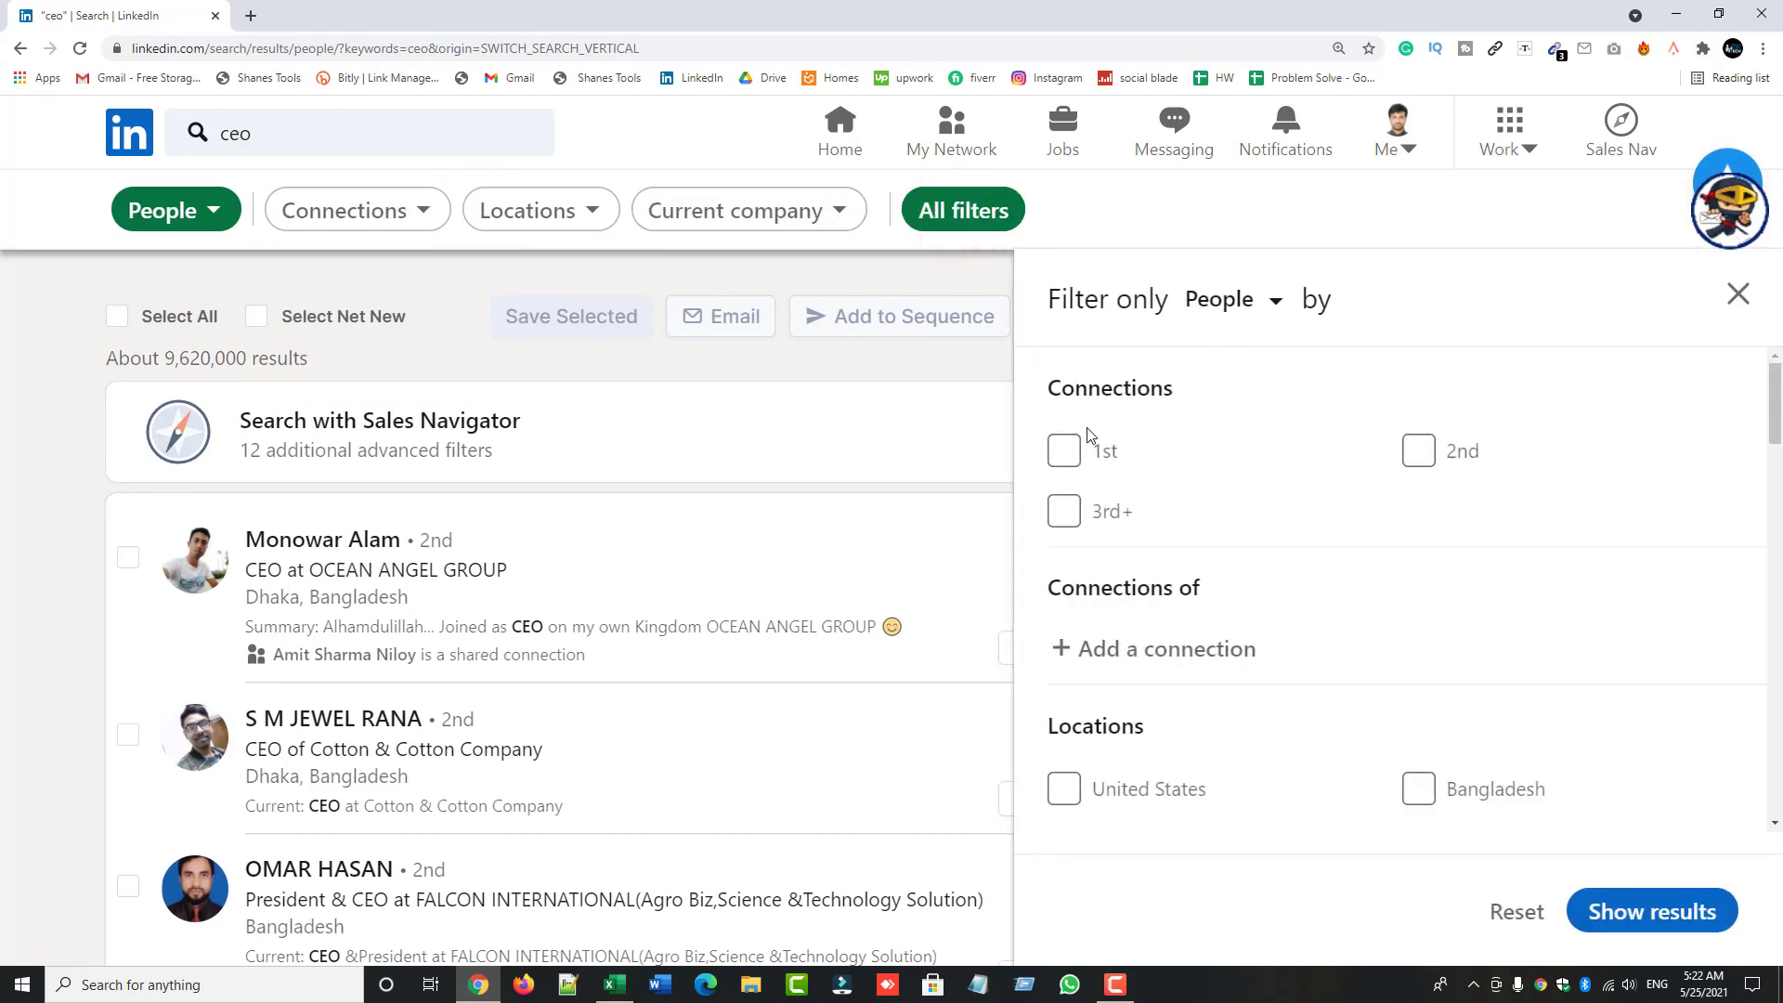
pyautogui.scroll(-3, 1115, 471)
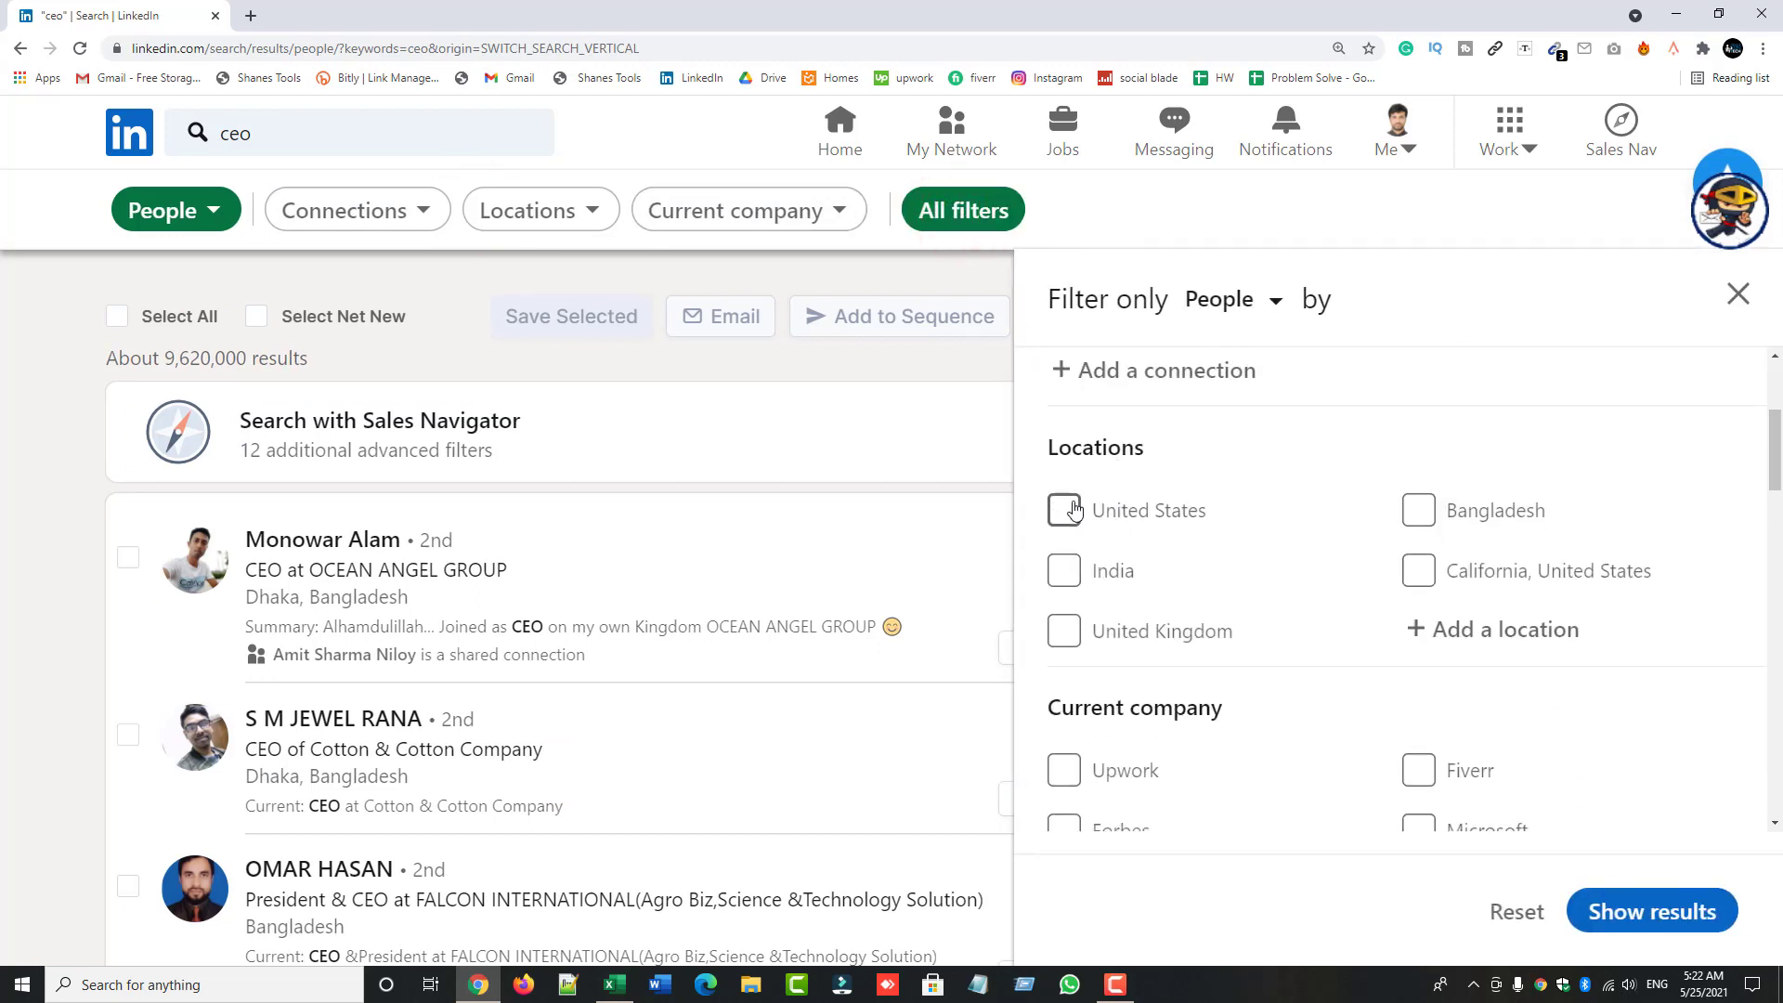
pyautogui.click(1066, 510)
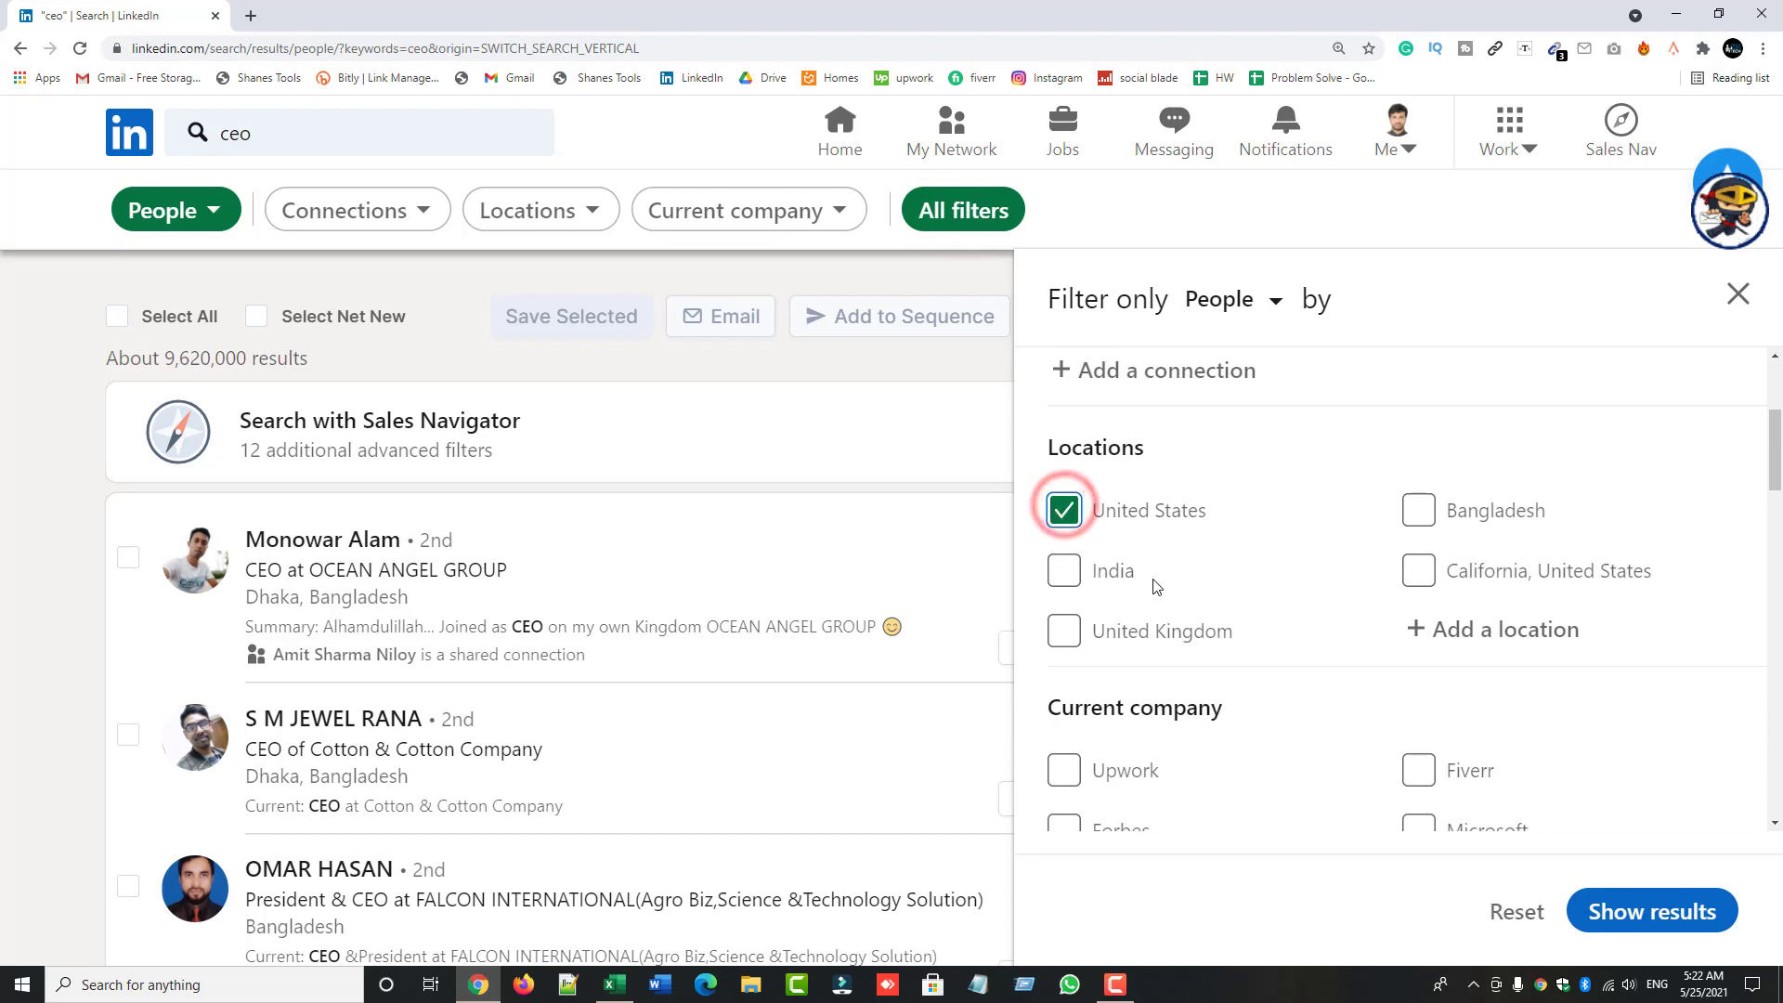
pyautogui.scroll(-3, 1159, 592)
pyautogui.scroll(-6, 1159, 593)
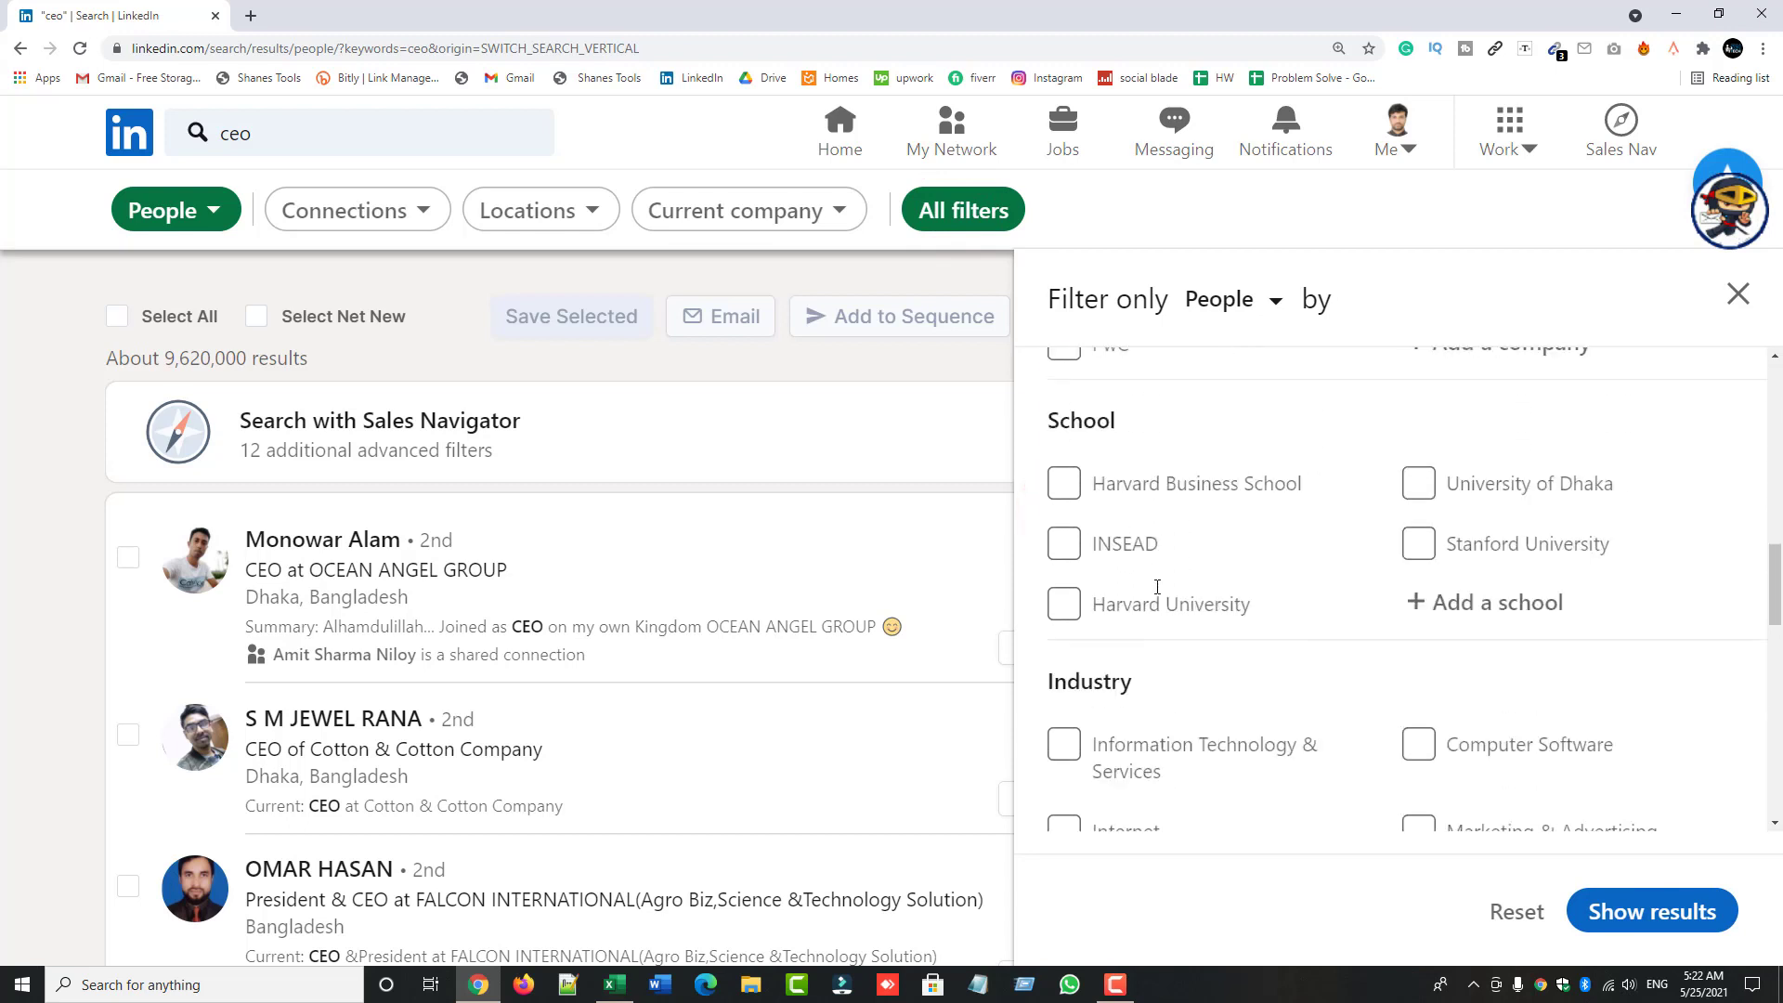
pyautogui.scroll(-2, 1158, 594)
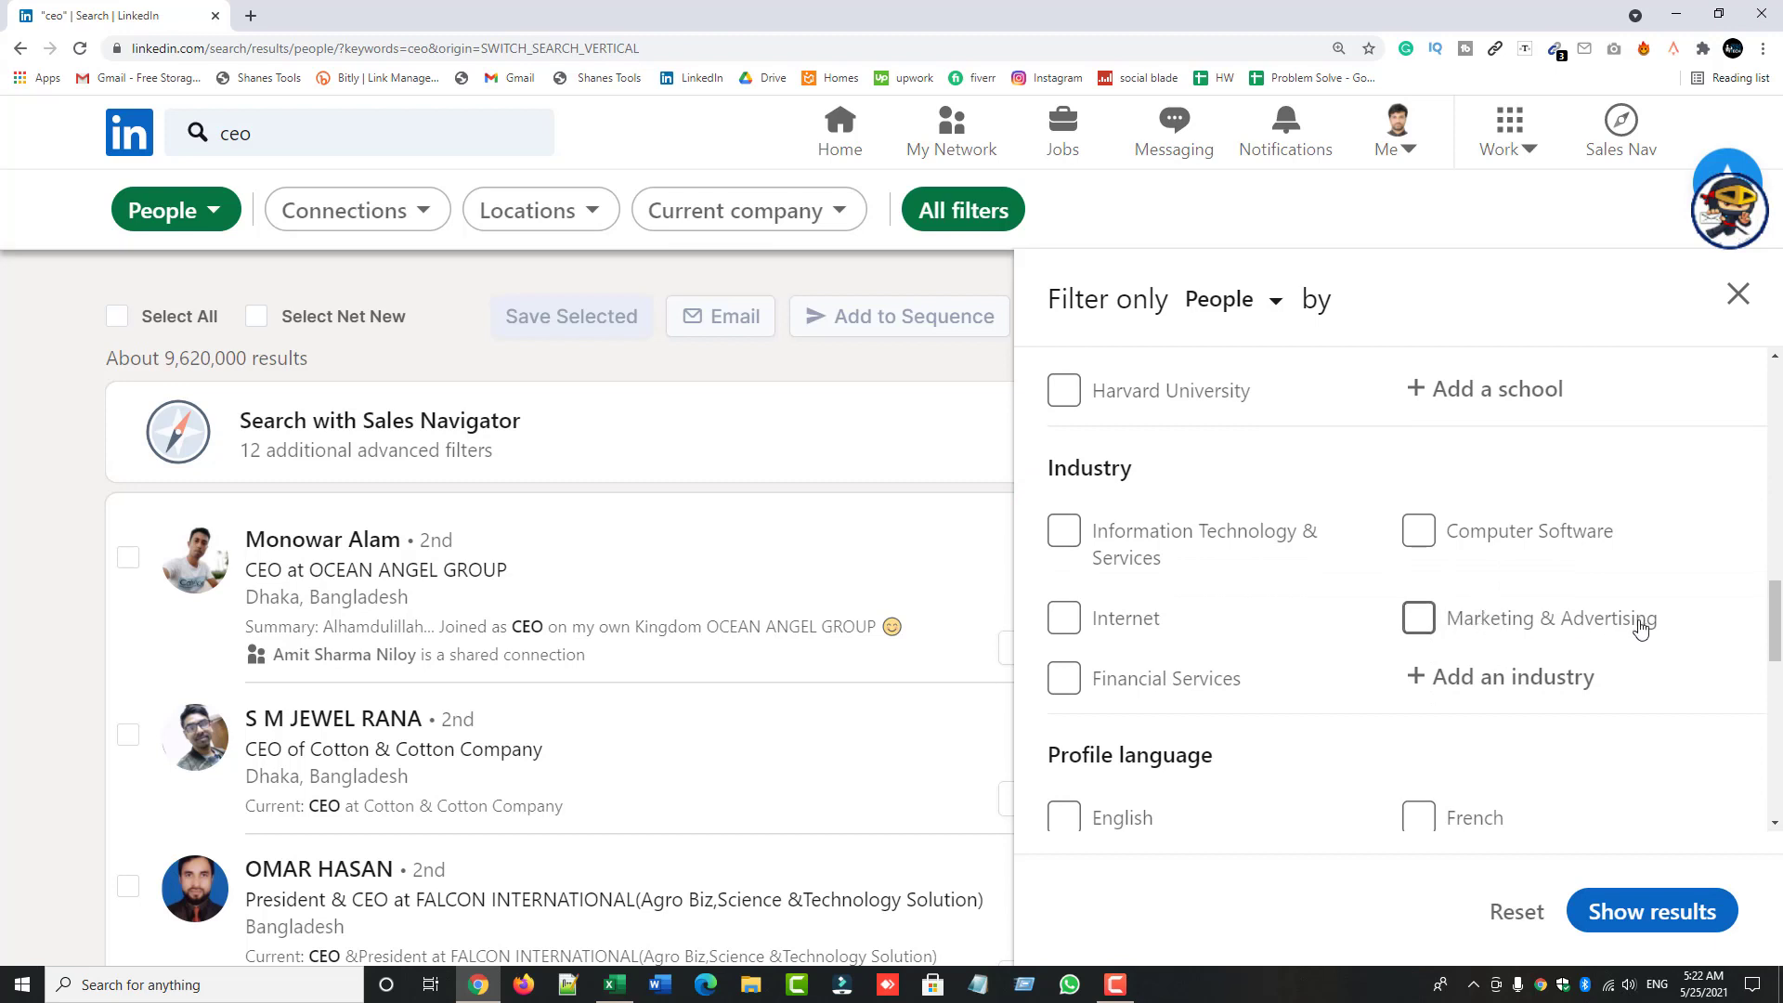
pyautogui.click(1433, 627)
# - Add the English profile language and Email Marketing service category to the filters and show the results
pyautogui.scroll(-3, 1457, 629)
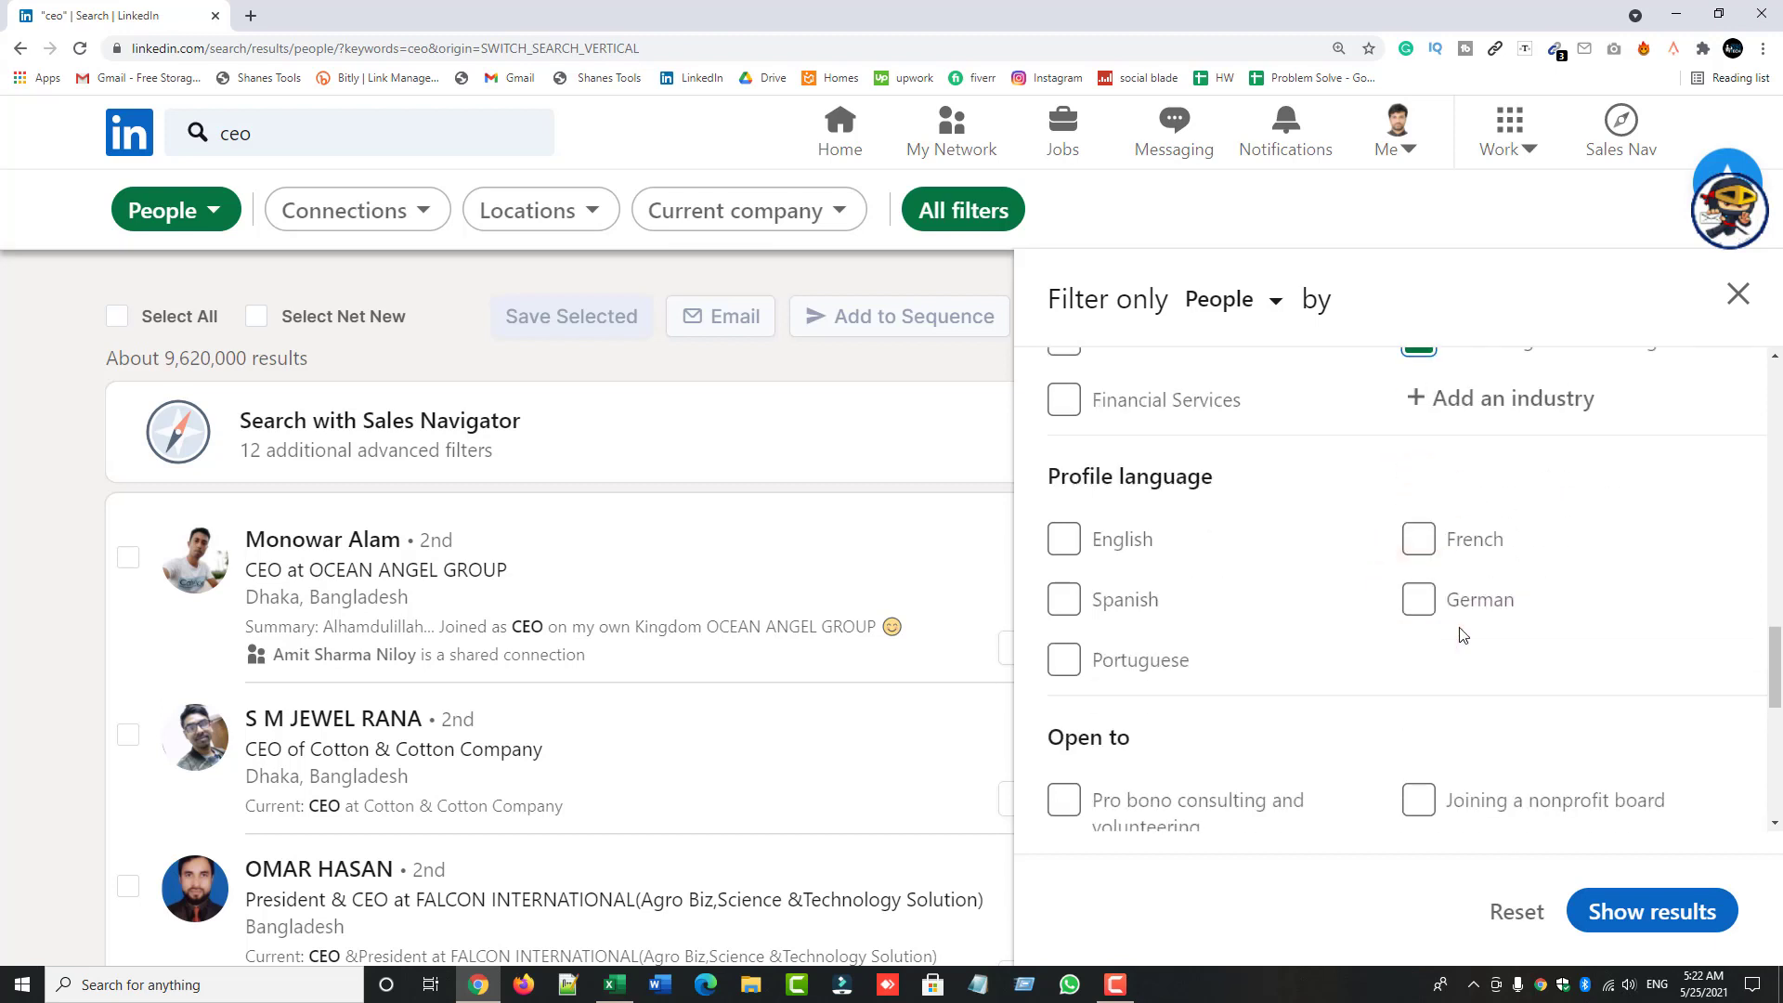
pyautogui.click(1064, 537)
pyautogui.scroll(-6, 1284, 686)
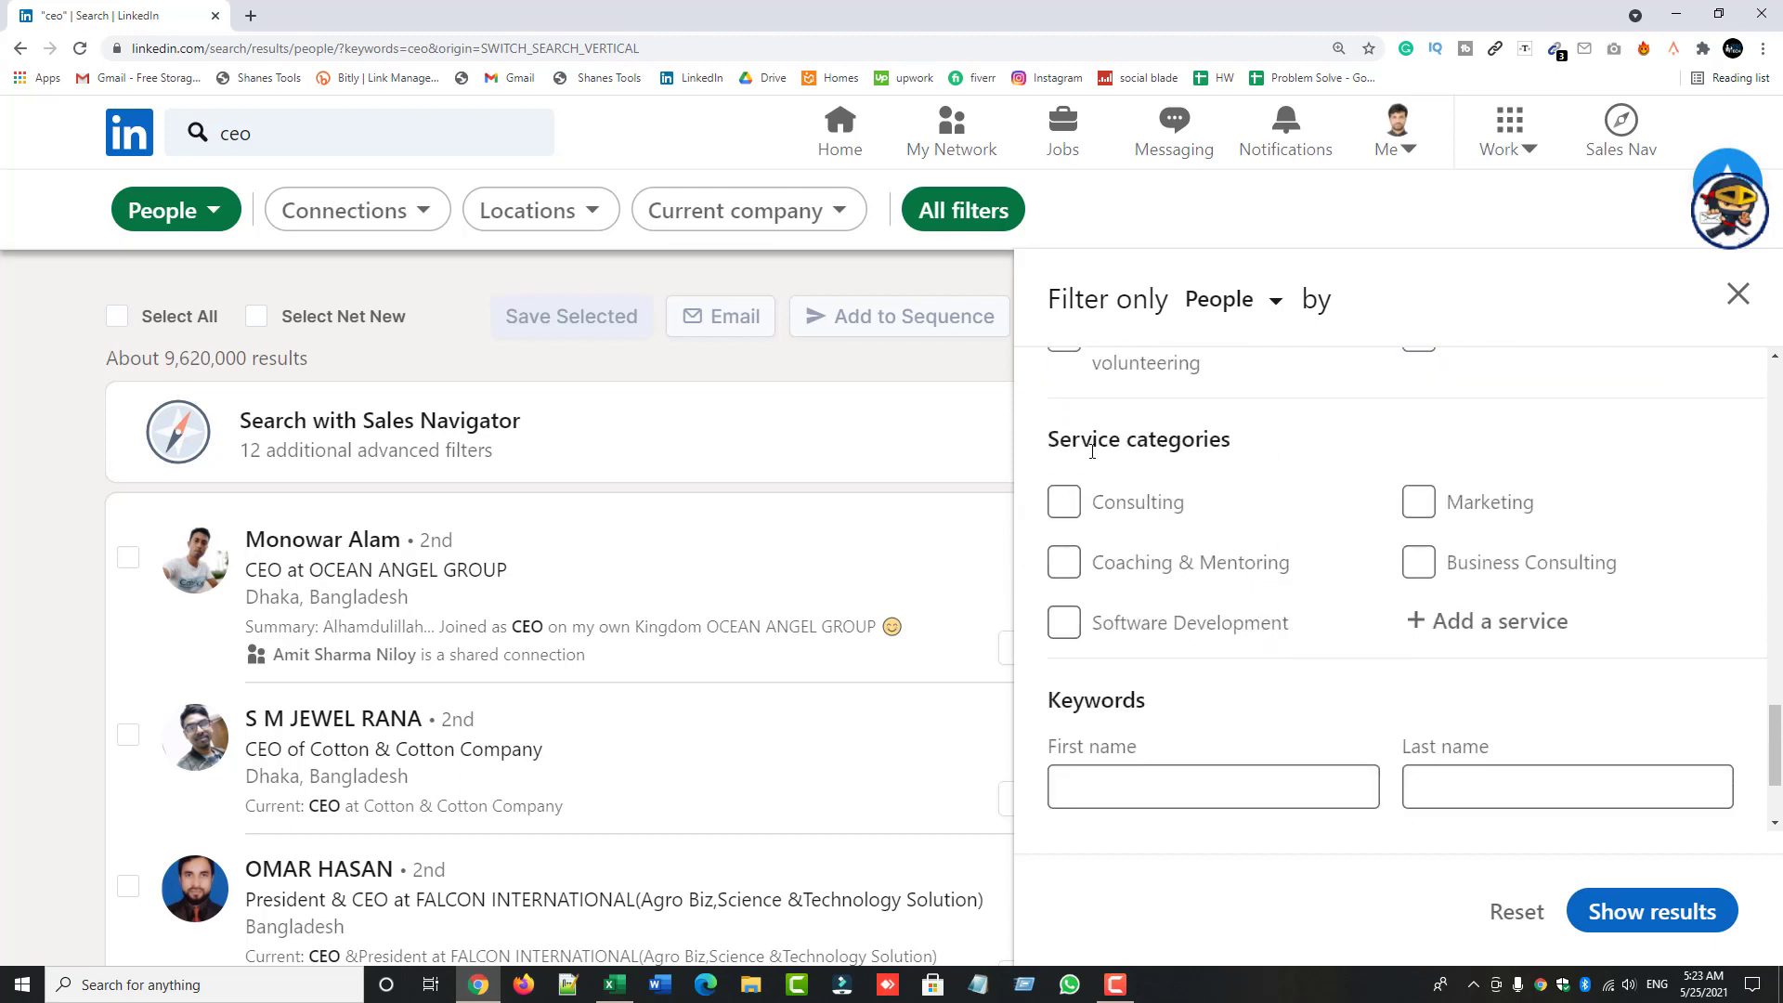
pyautogui.click(1467, 624)
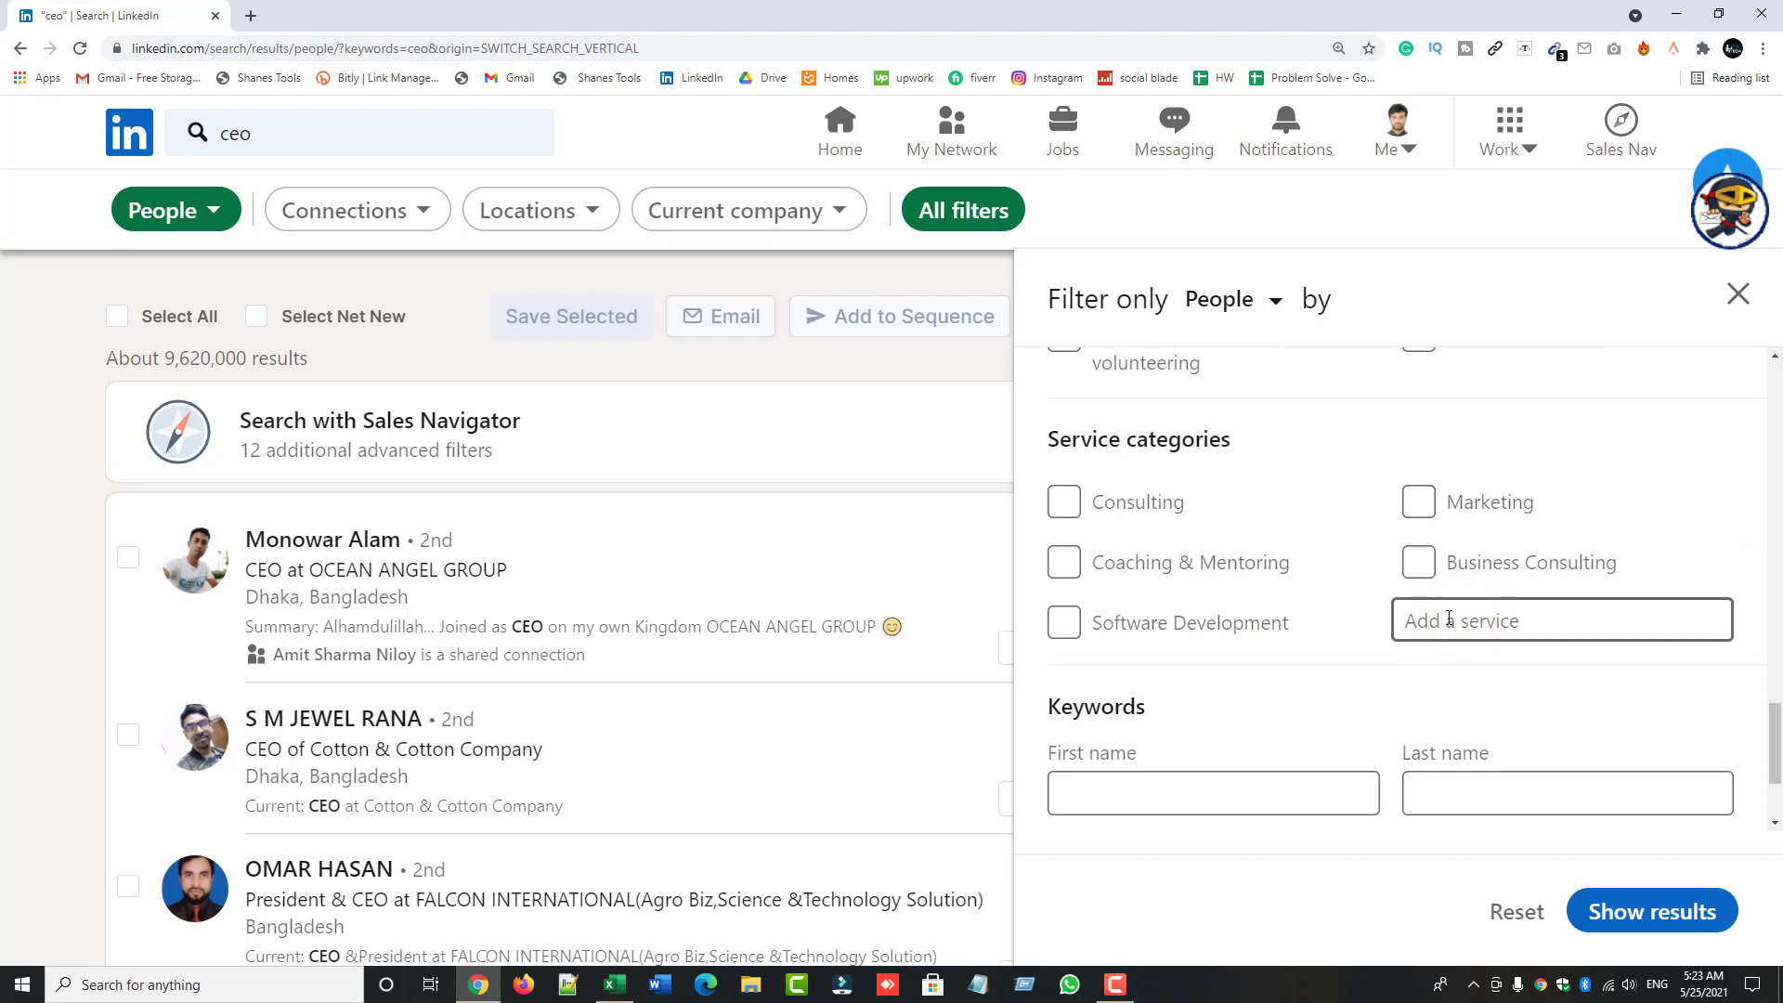
pyautogui.write('email ma')
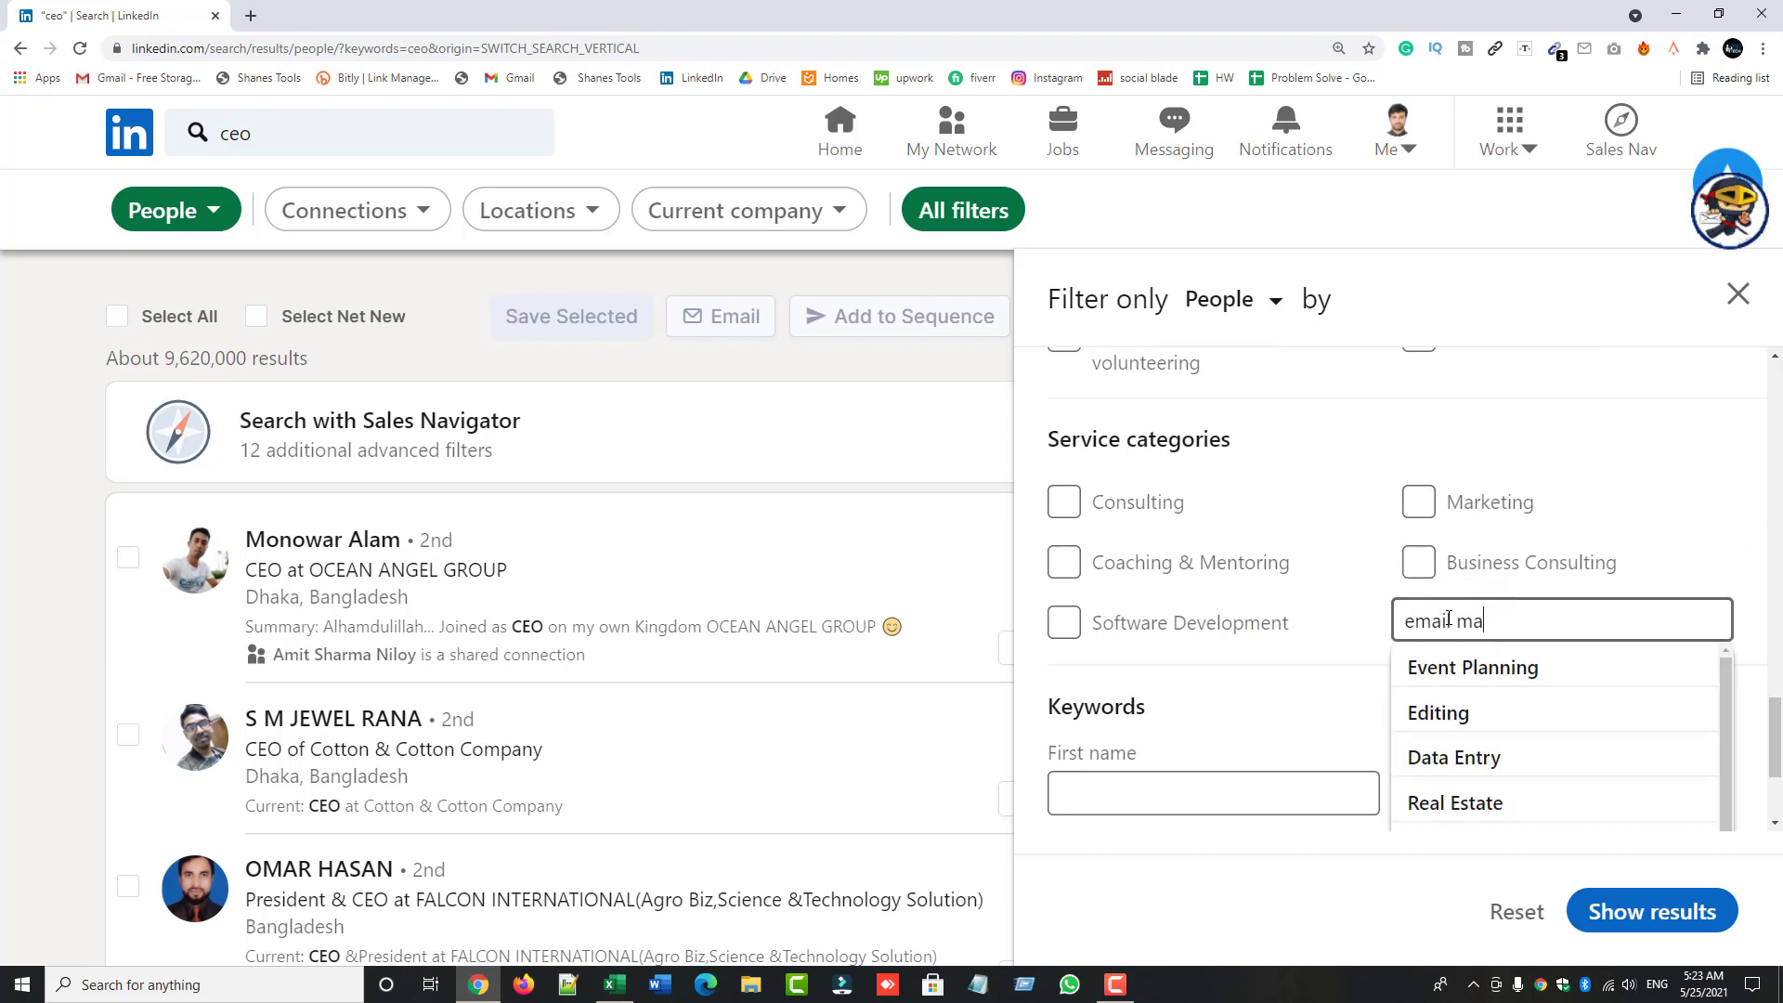
pyautogui.click(1498, 667)
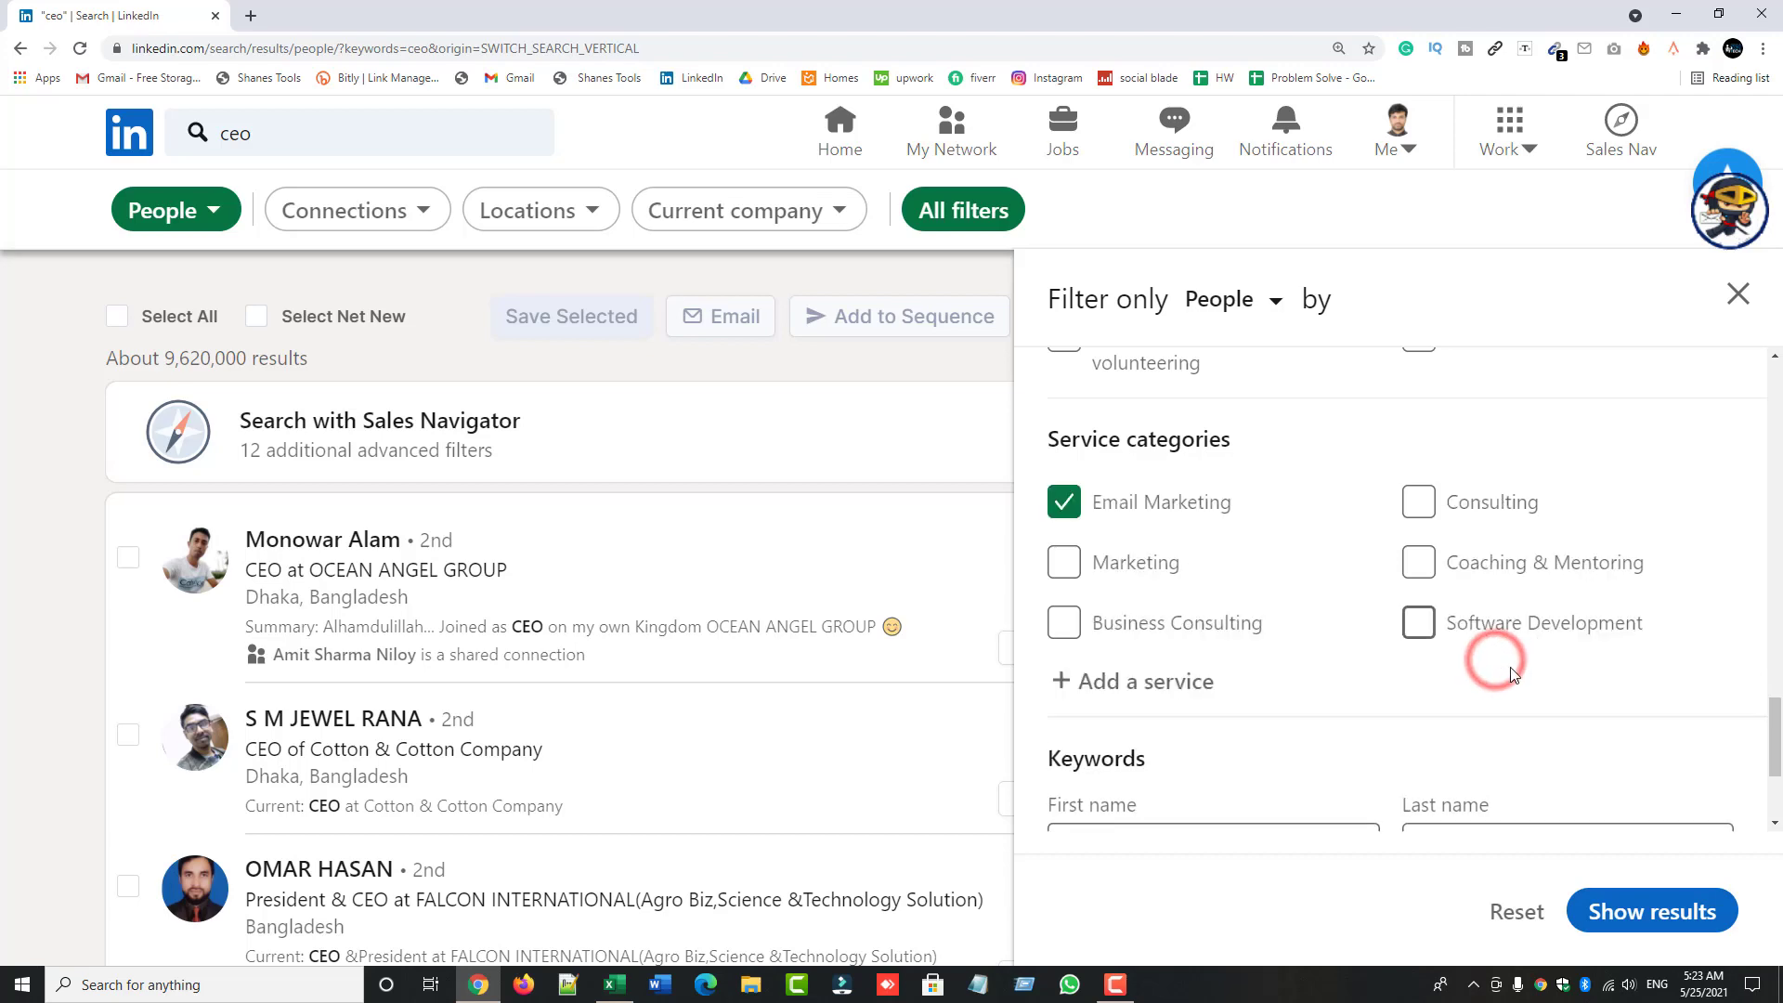
pyautogui.scroll(-3, 1500, 664)
pyautogui.click(1614, 913)
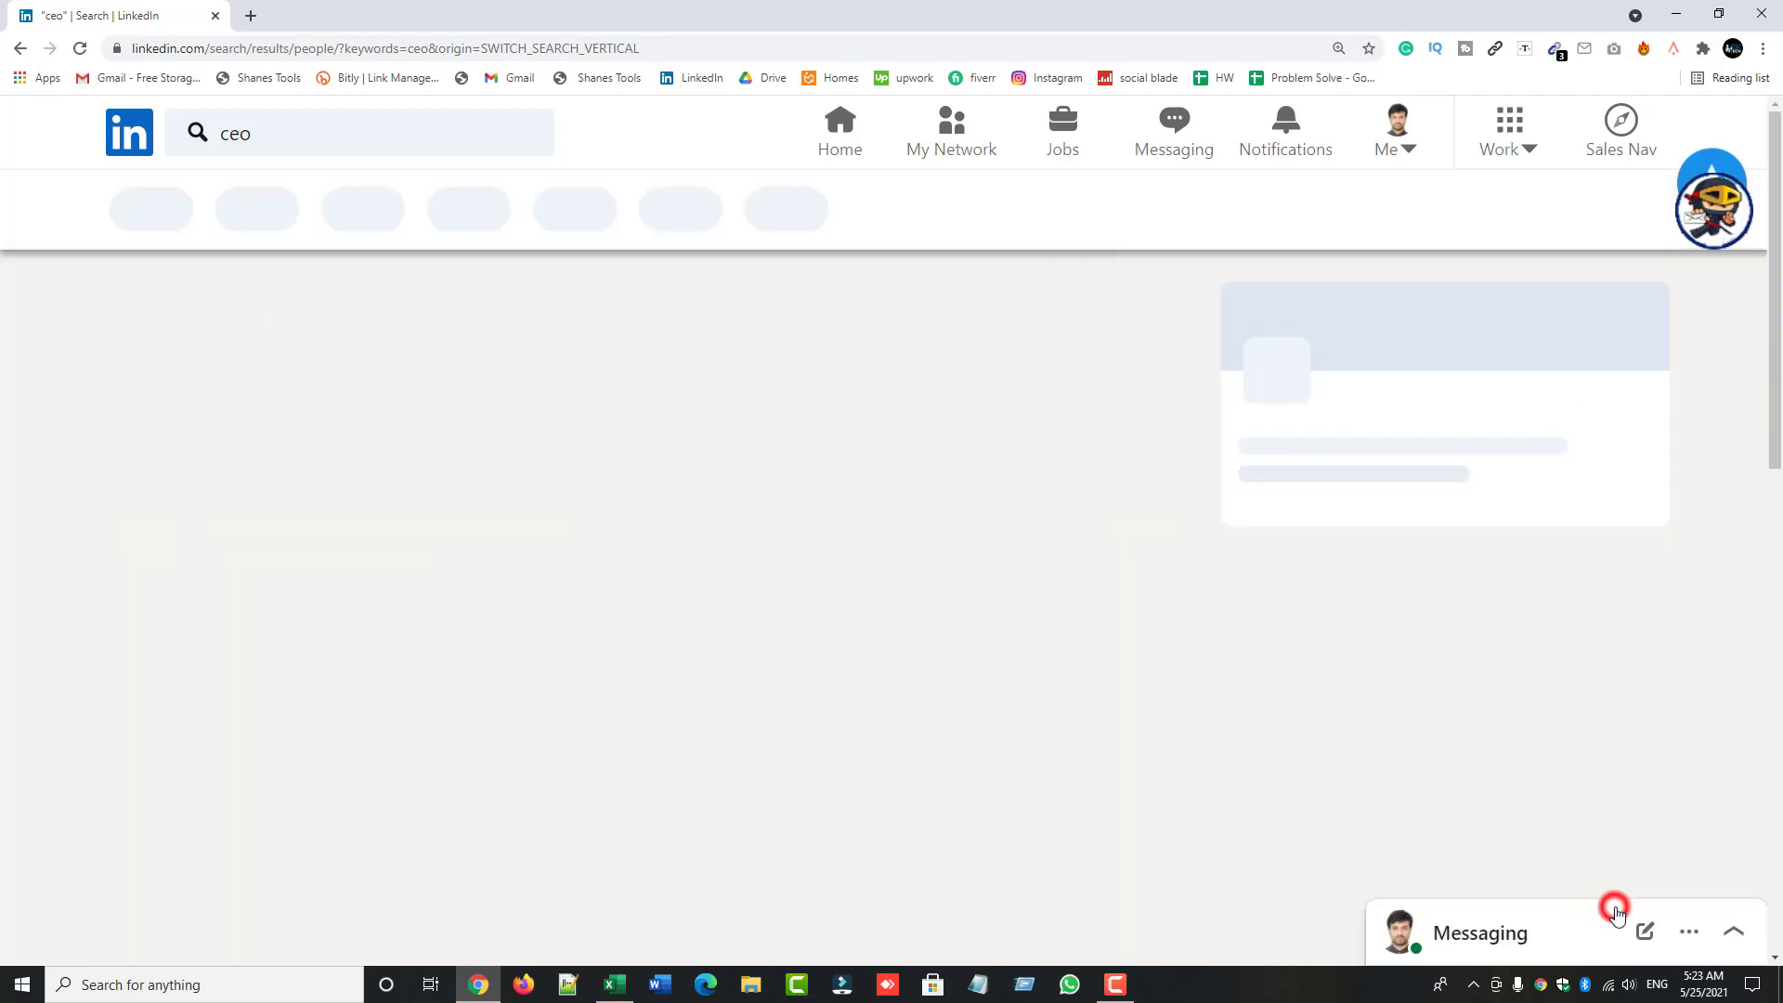
# - Review the result count and listed CEO profiles, and compare them with the contact columns in the Excel workbook
pyautogui.click(196, 359)
pyautogui.doubleClick(196, 359)
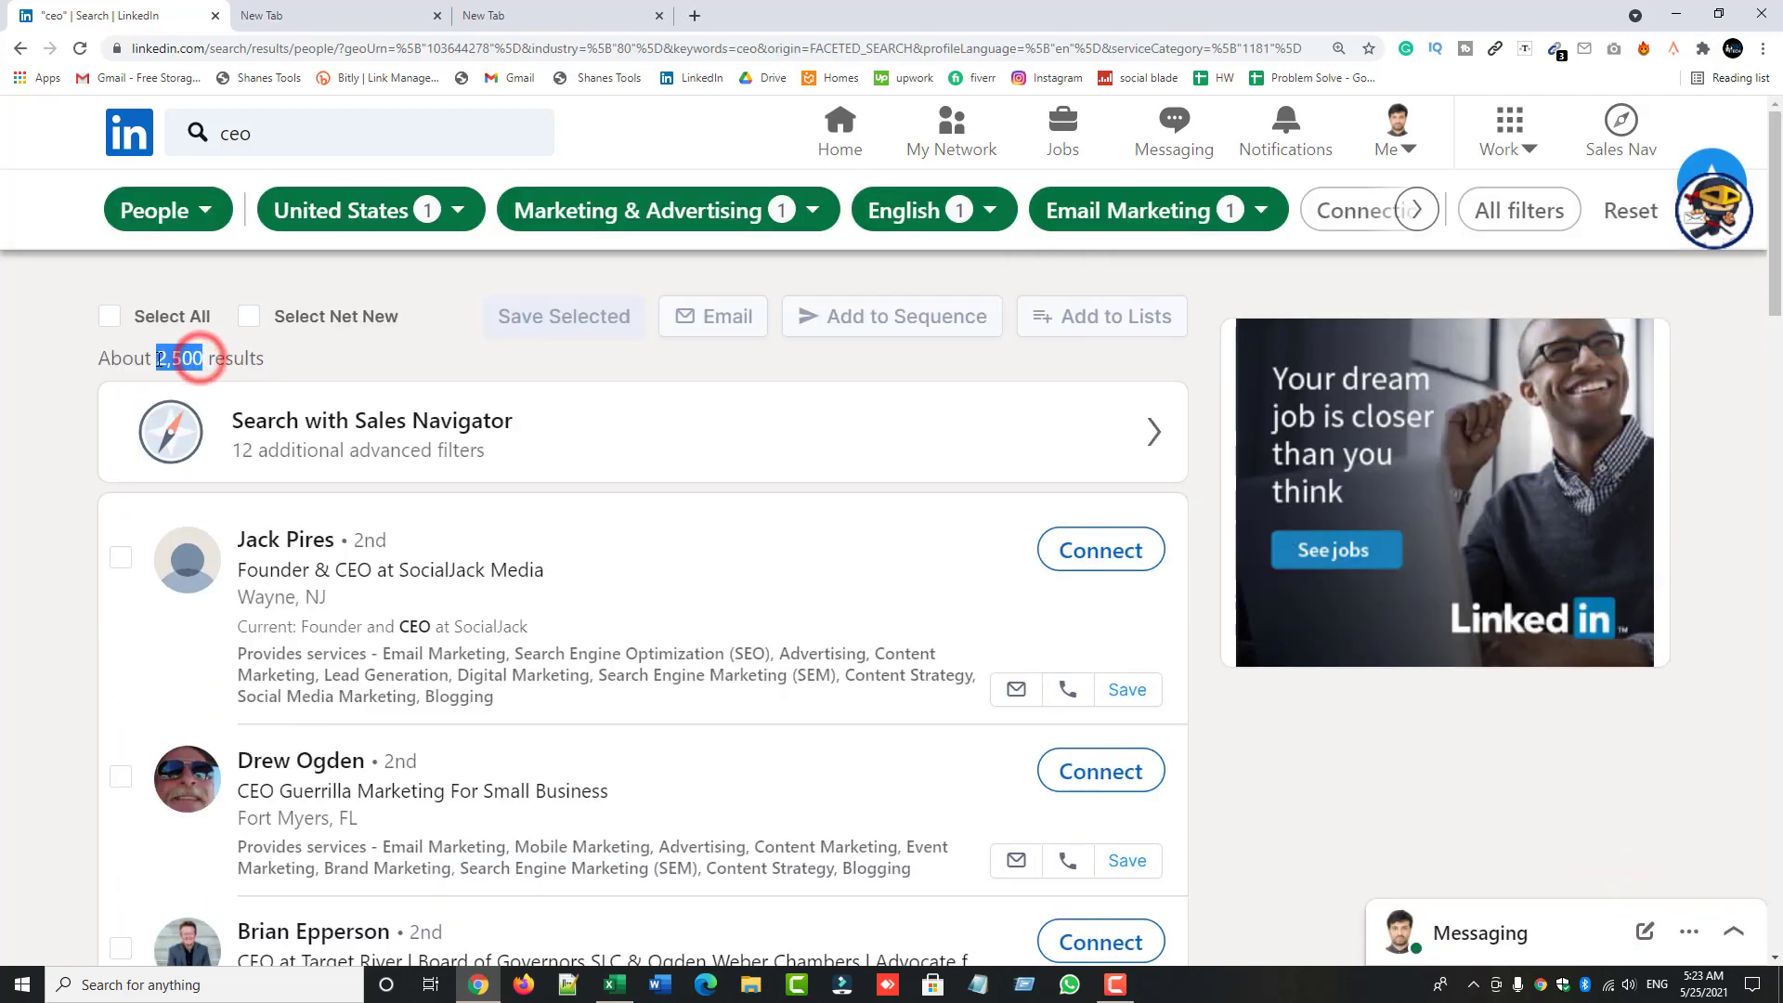
pyautogui.scroll(-2, 329, 455)
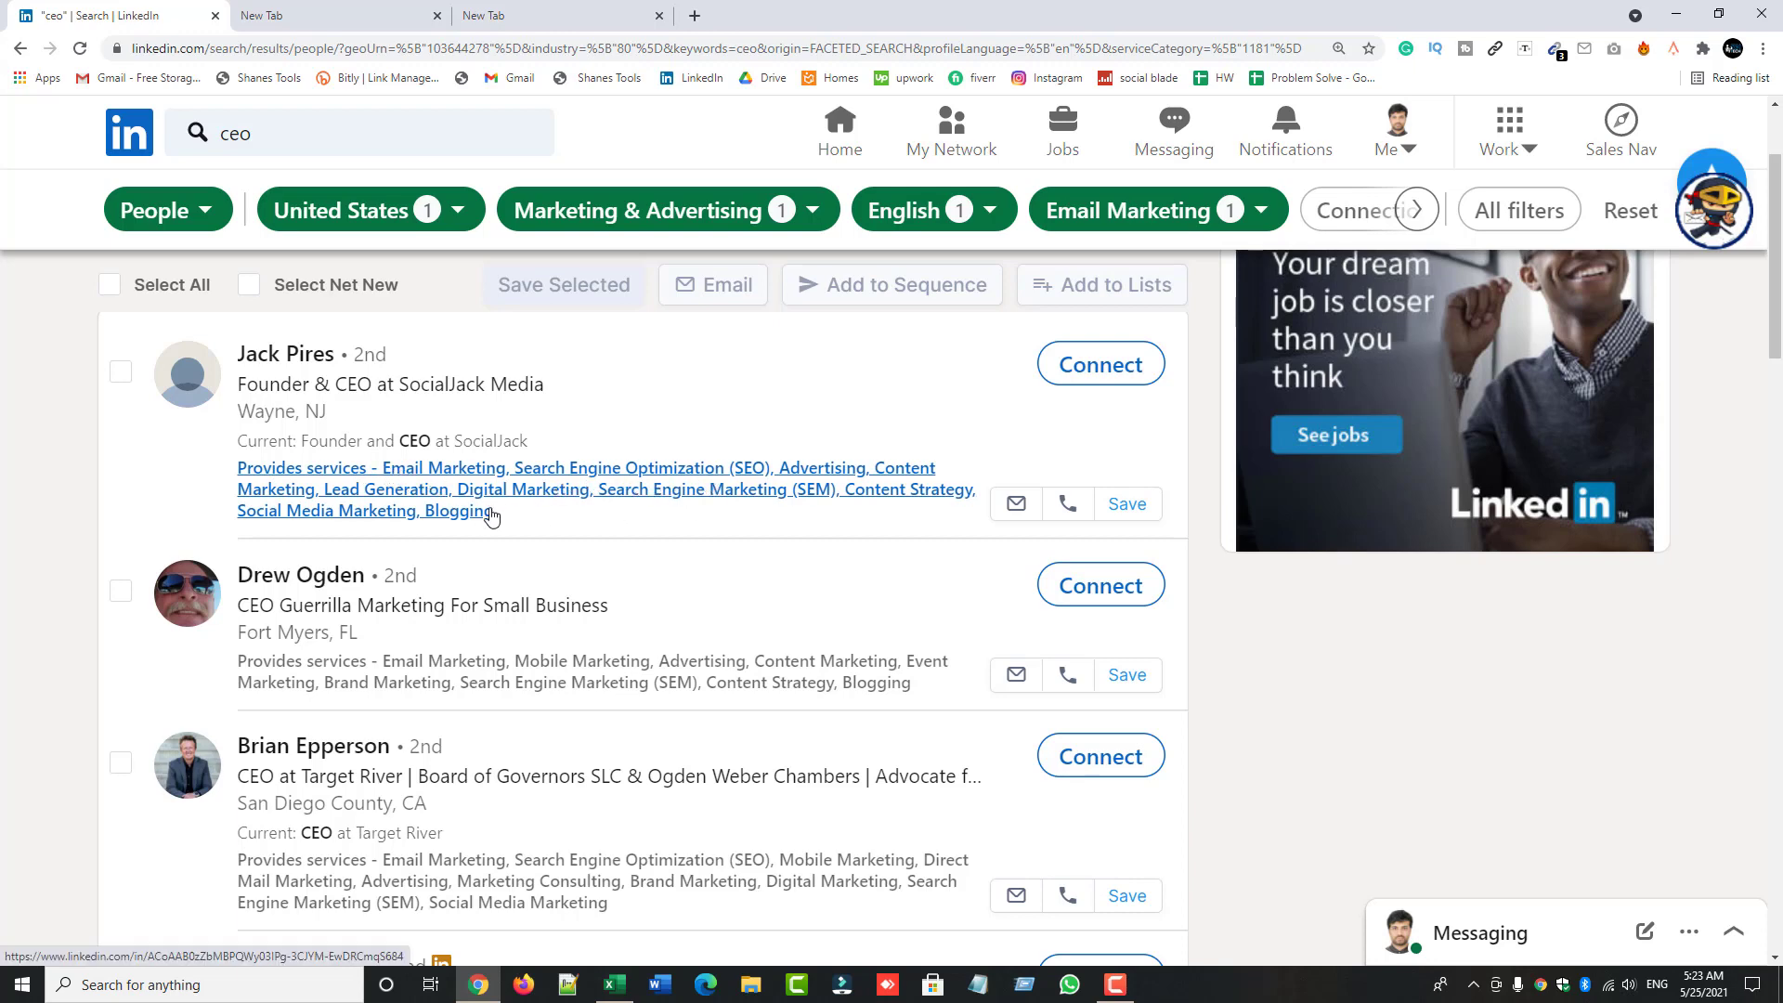
pyautogui.scroll(-2, 395, 500)
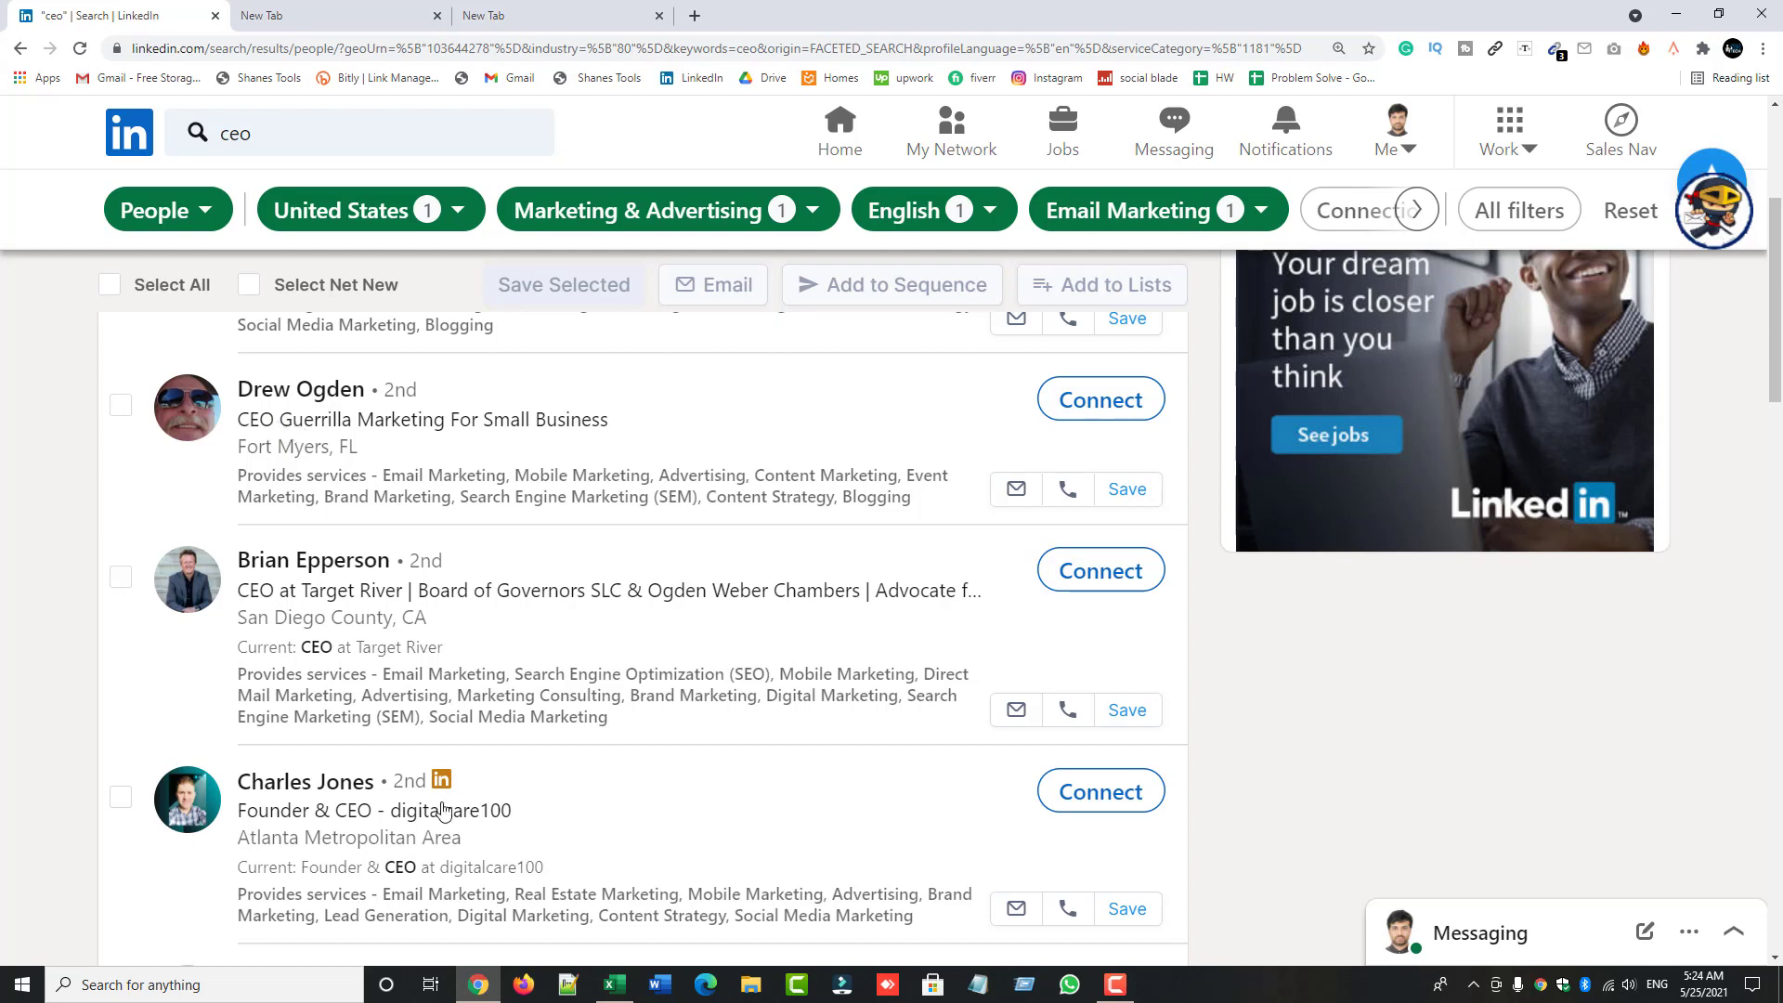
pyautogui.click(614, 984)
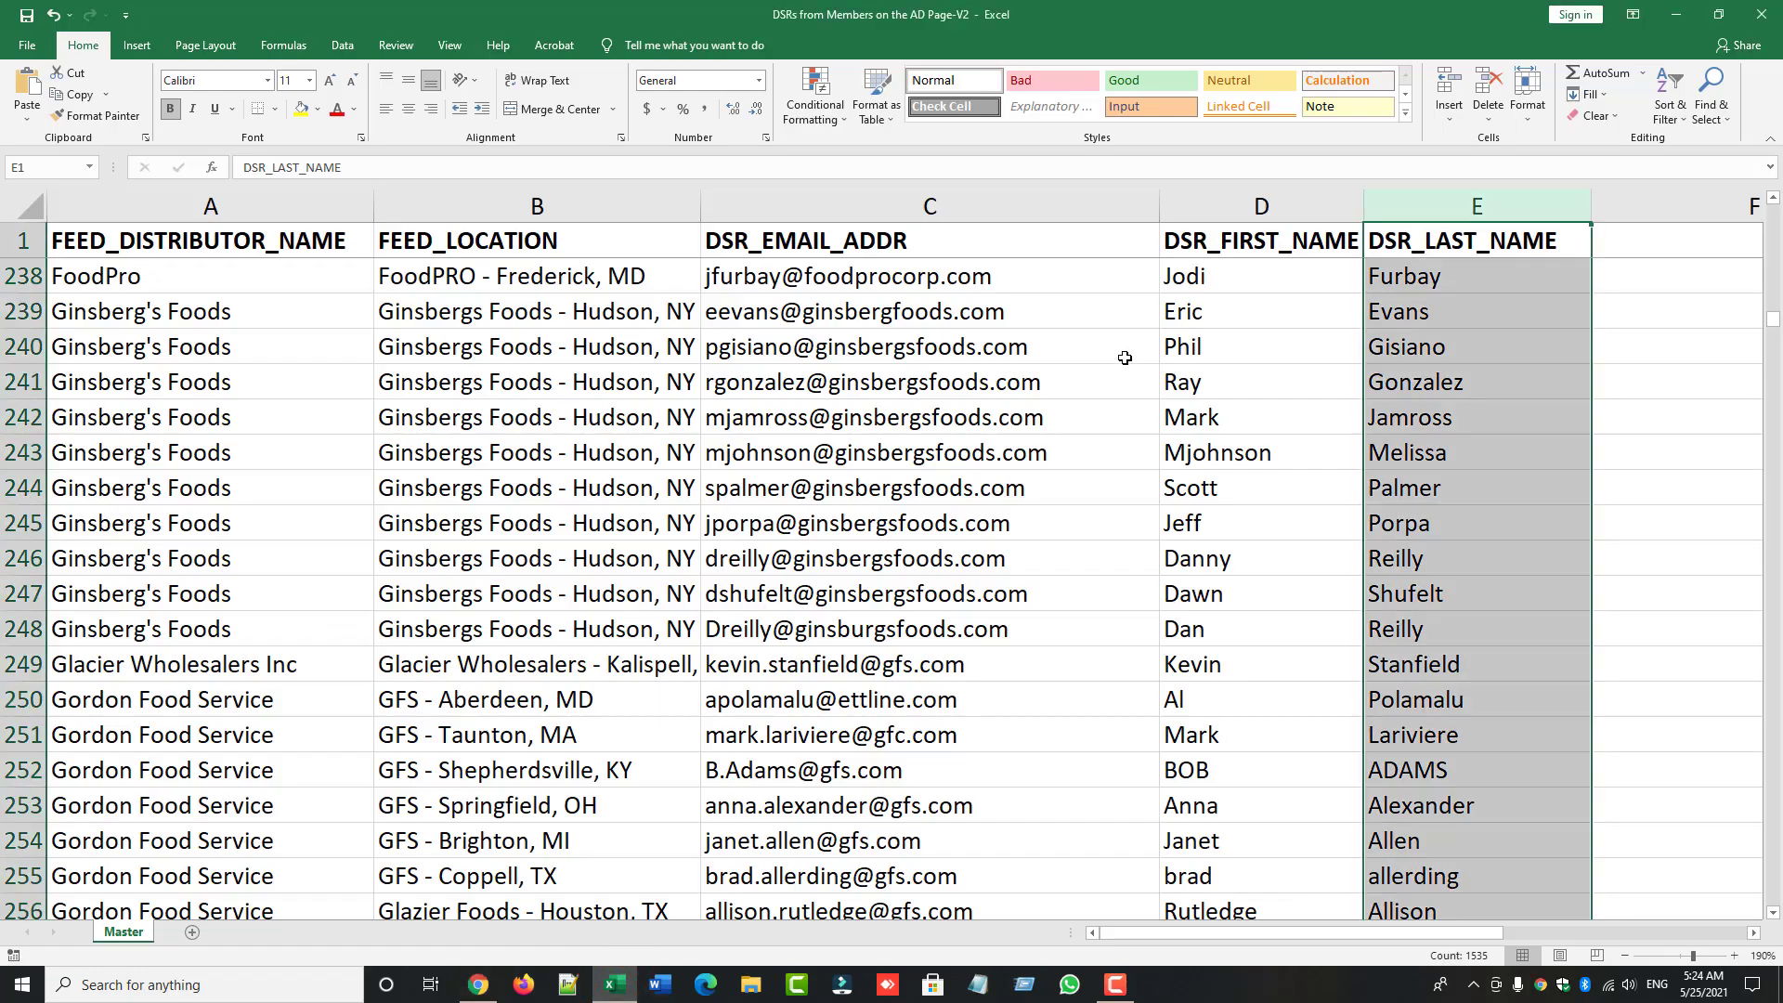
pyautogui.click(478, 983)
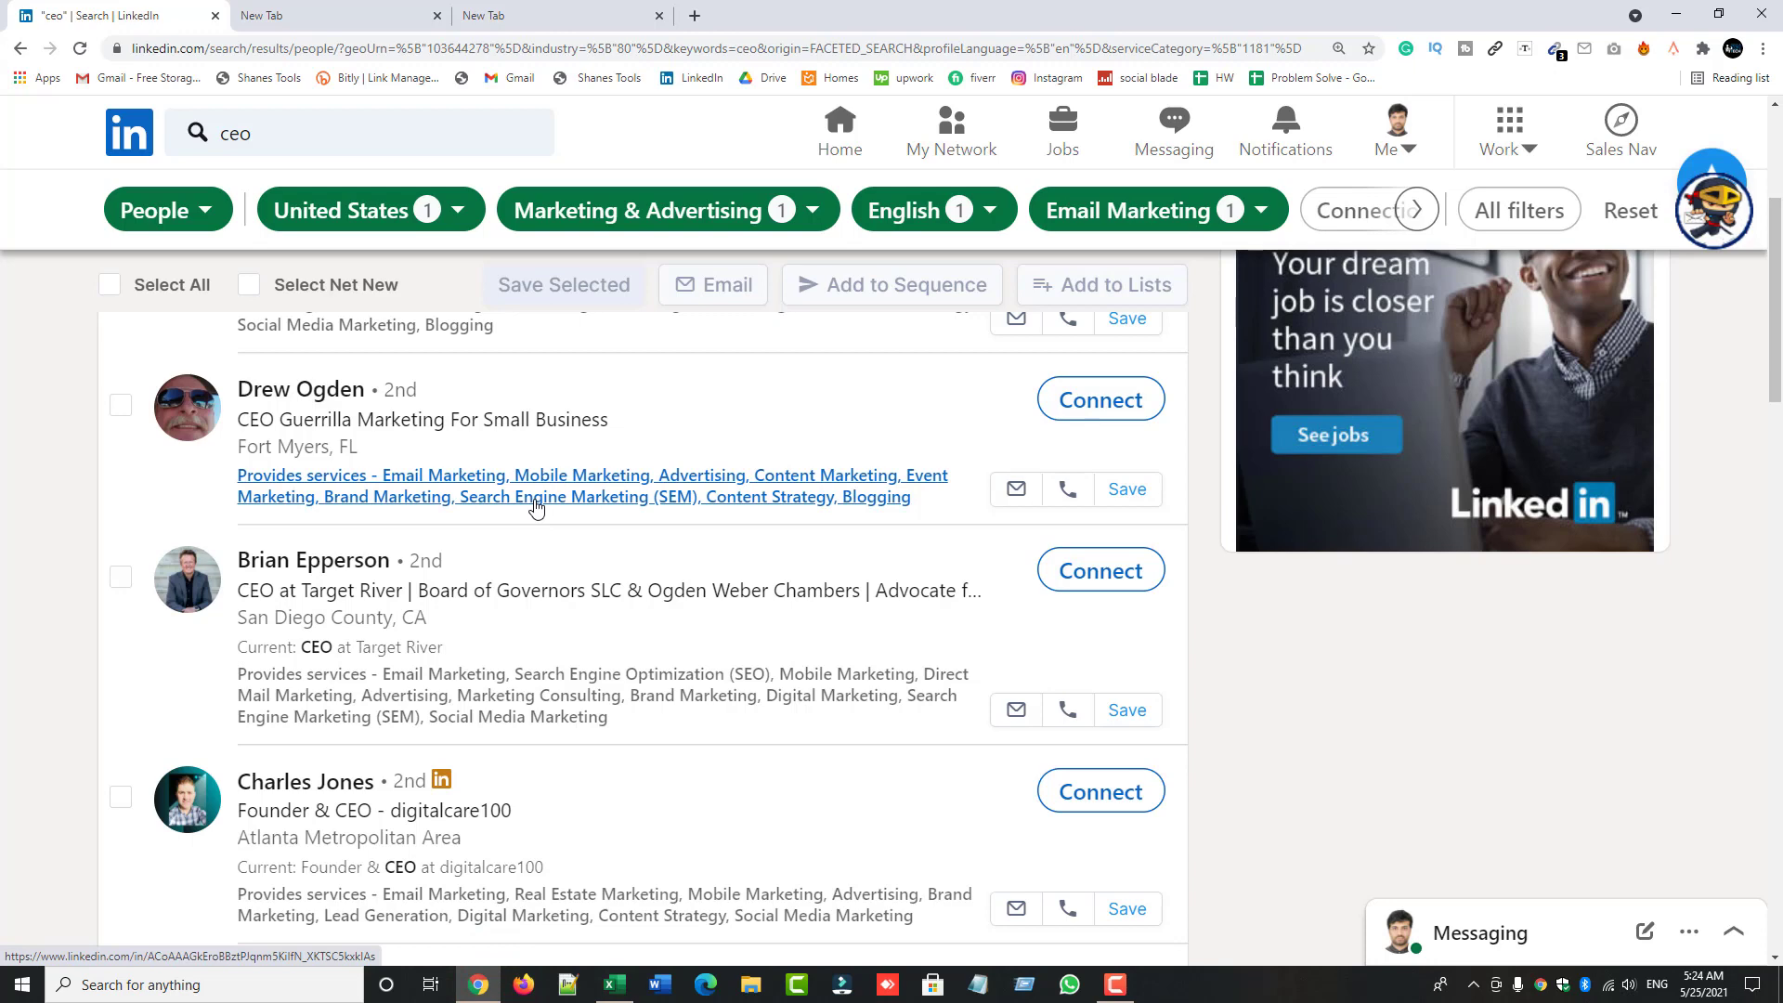
pyautogui.scroll(4, 511, 516)
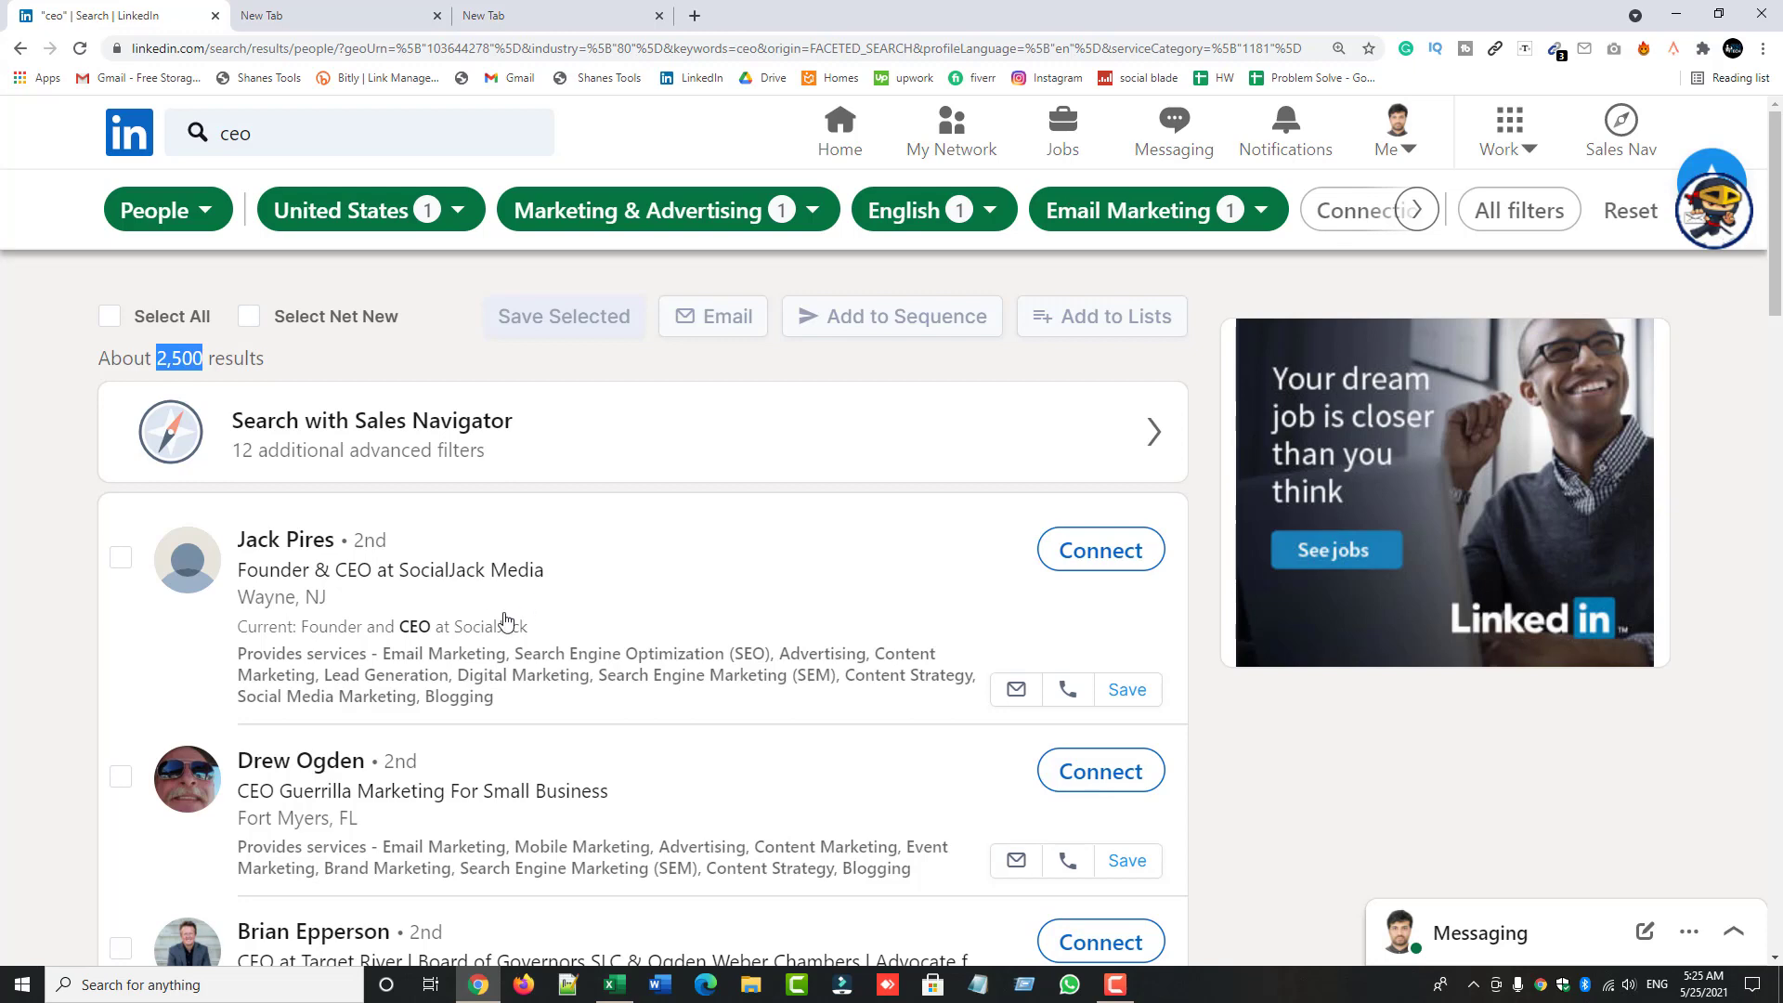
# - Open linkedin.com in the first empty tab and close the other empty tab
pyautogui.click(306, 19)
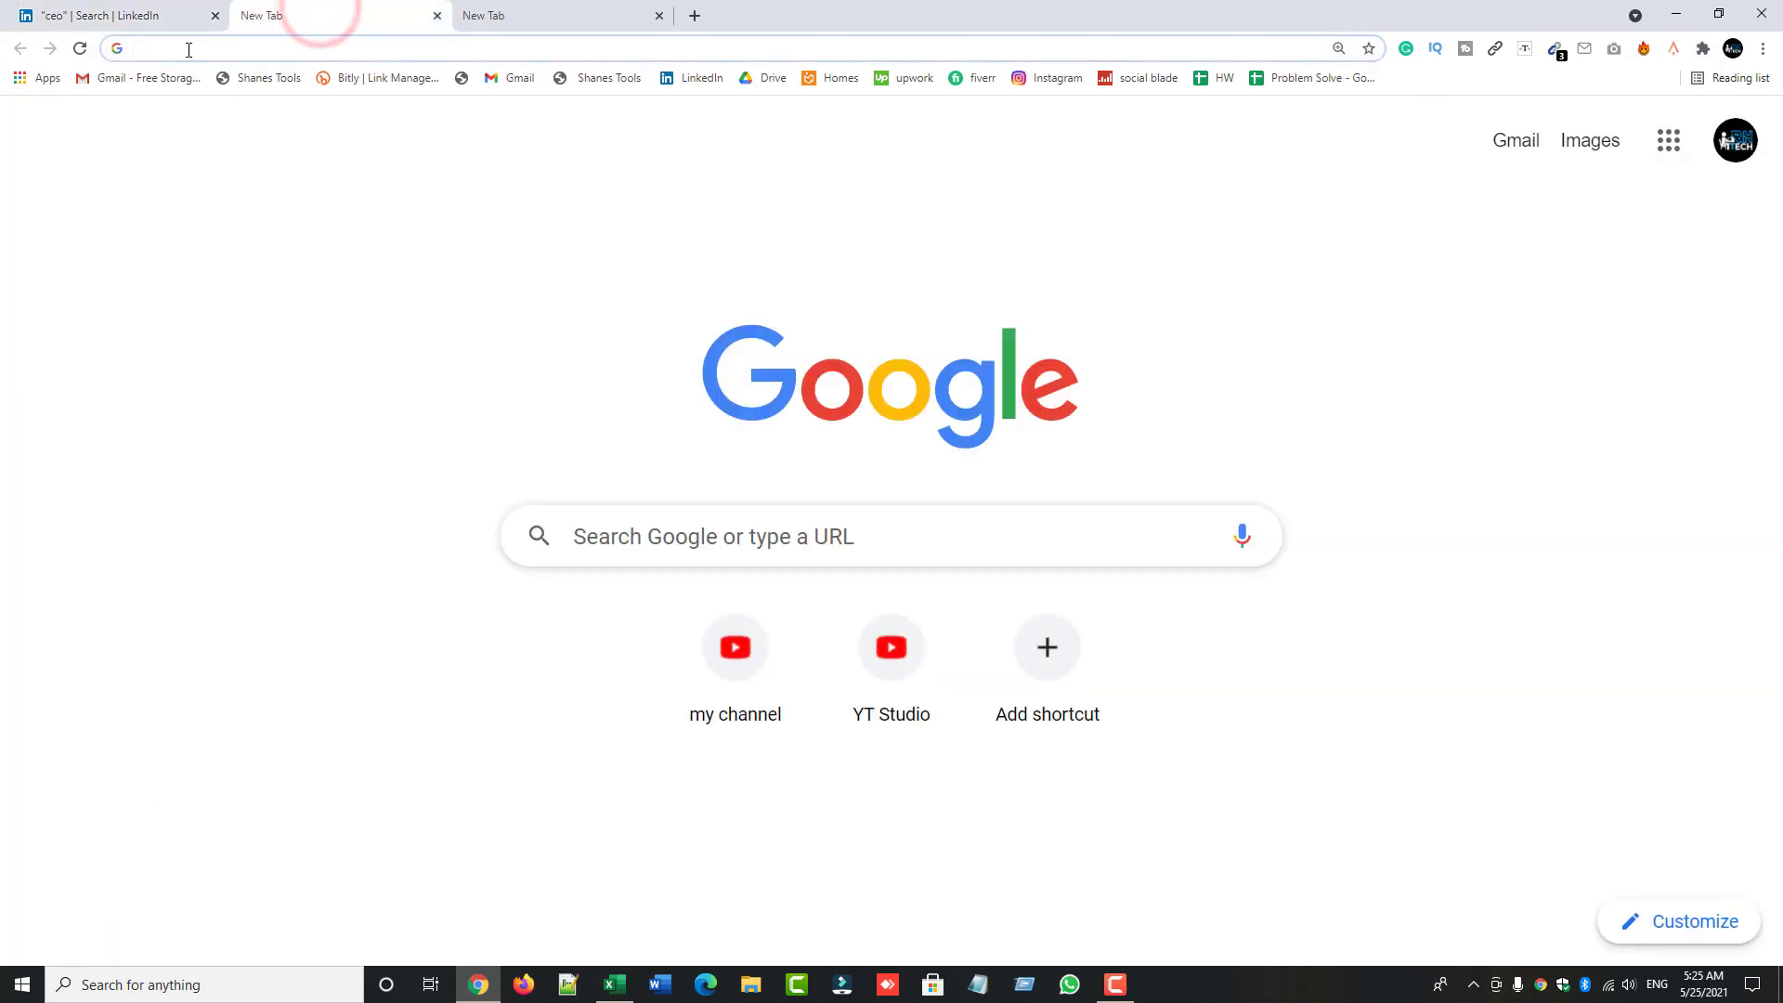
pyautogui.write('linkedin.com')
pyautogui.press('Return')
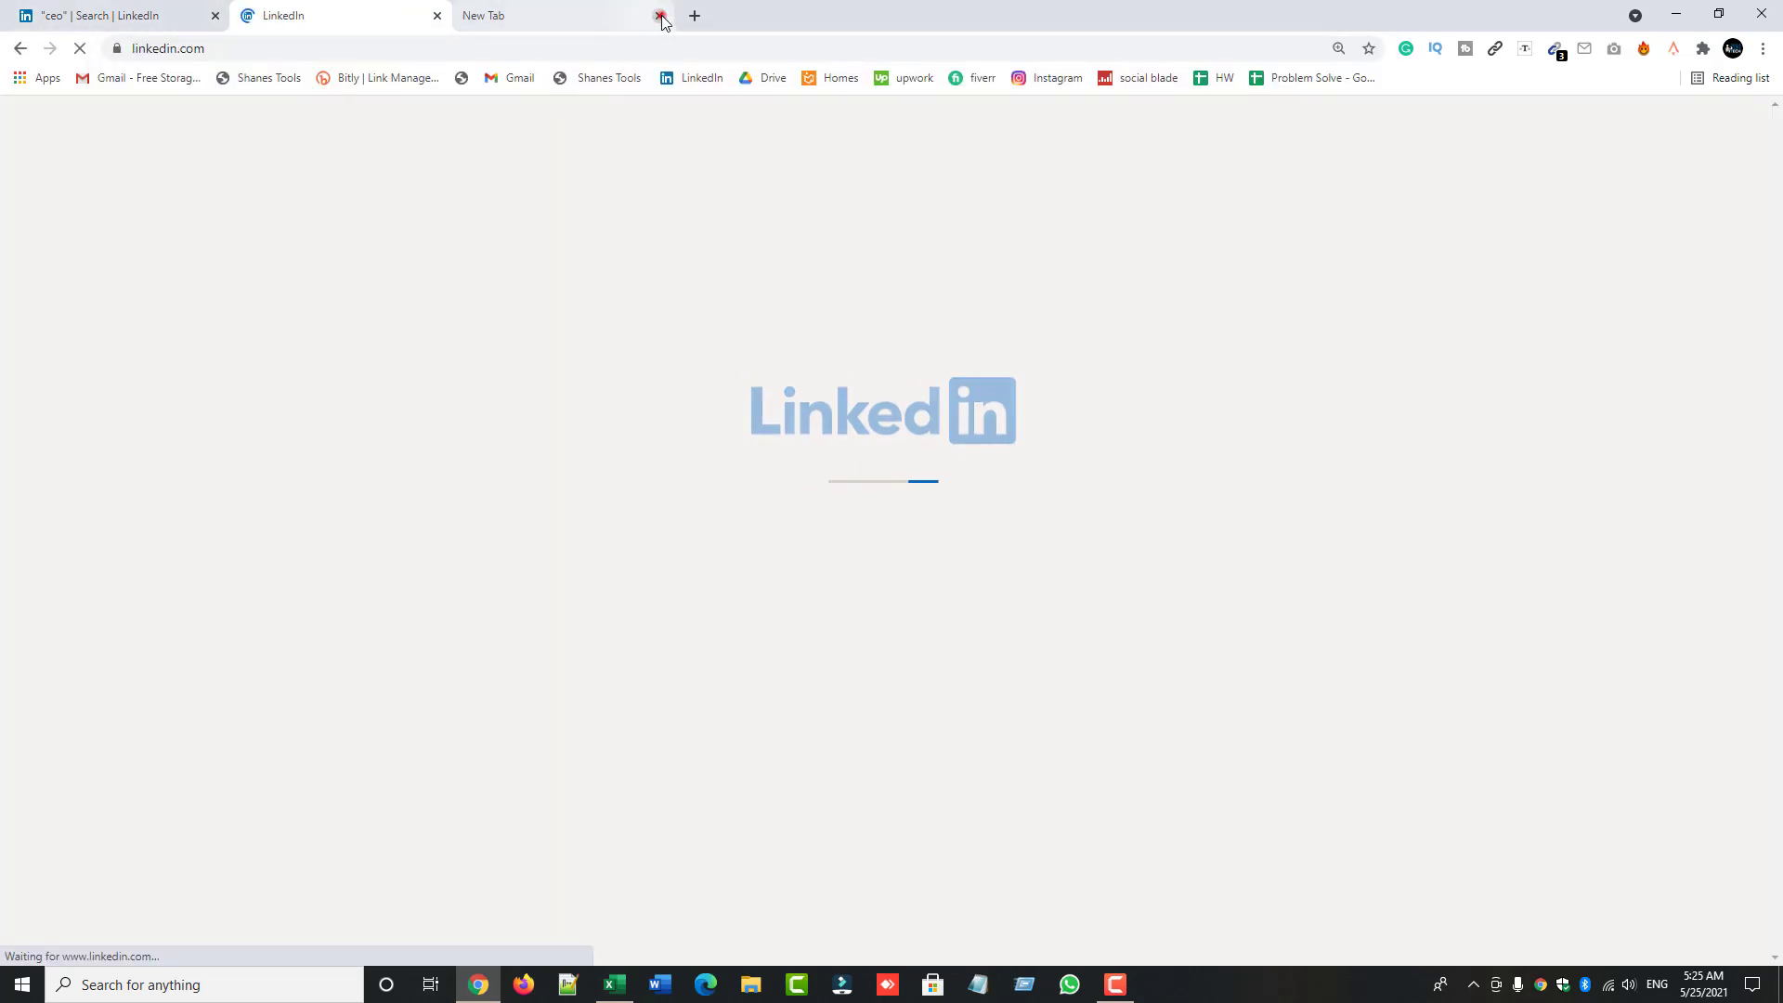
pyautogui.click(659, 16)
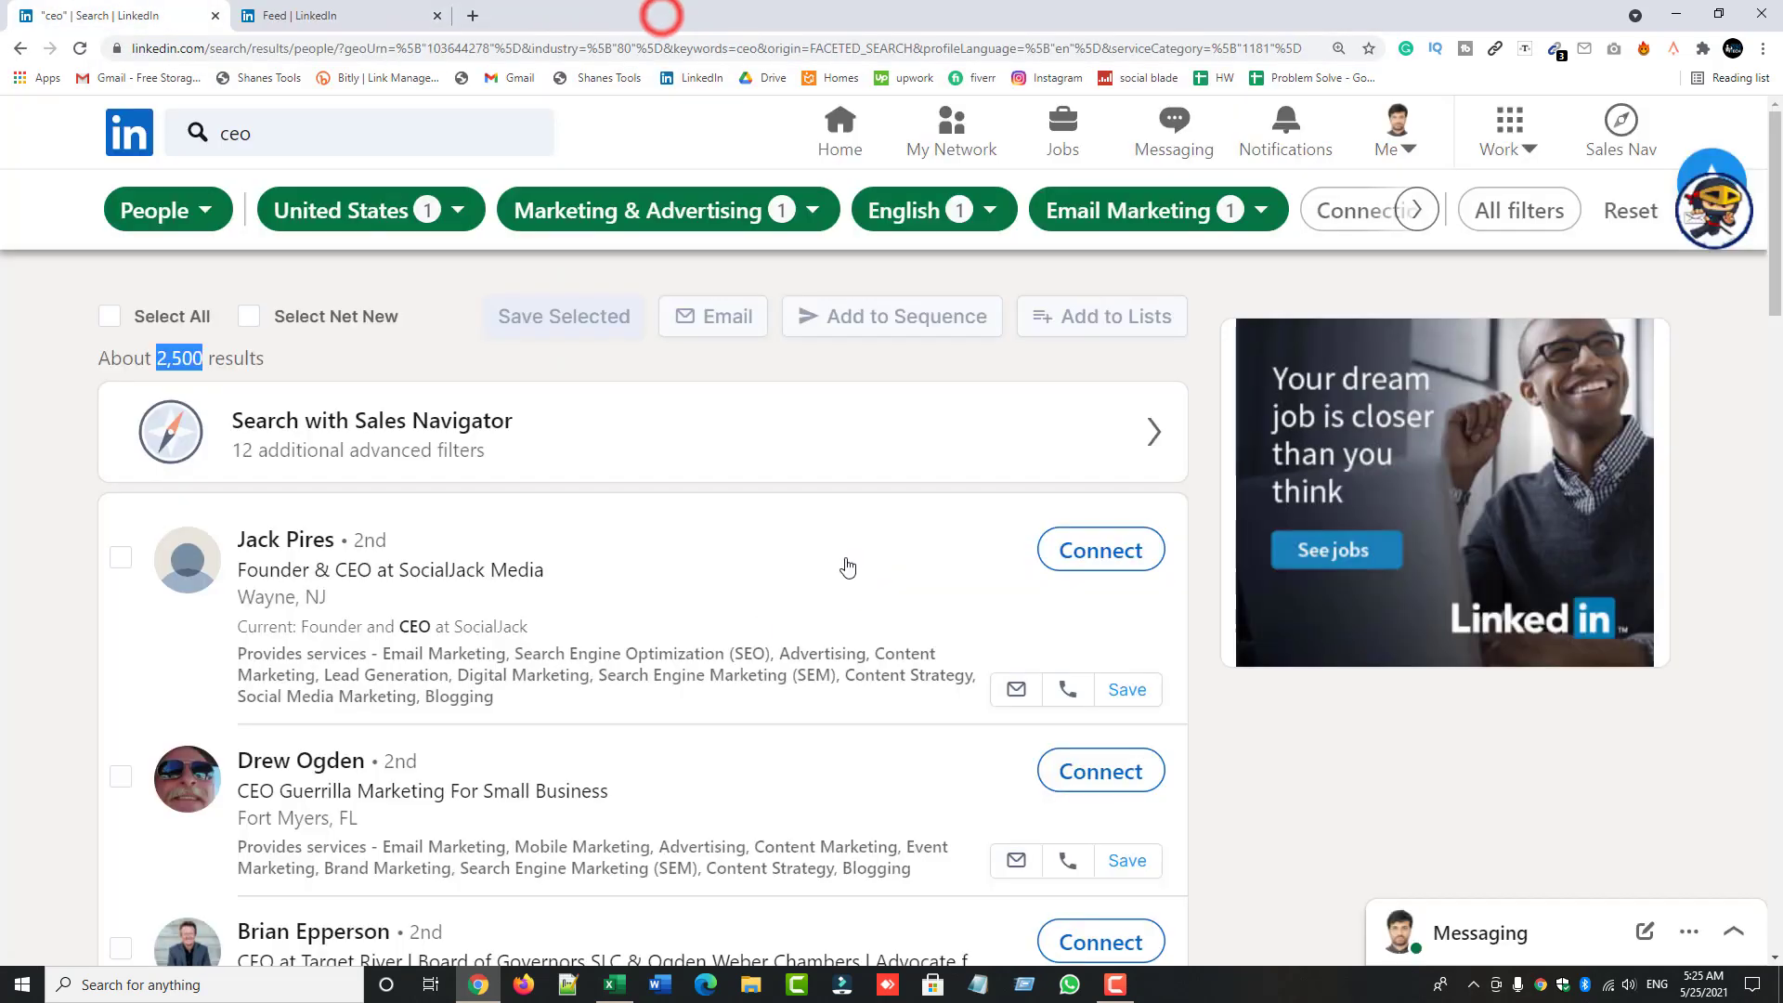
pyautogui.click(297, 15)
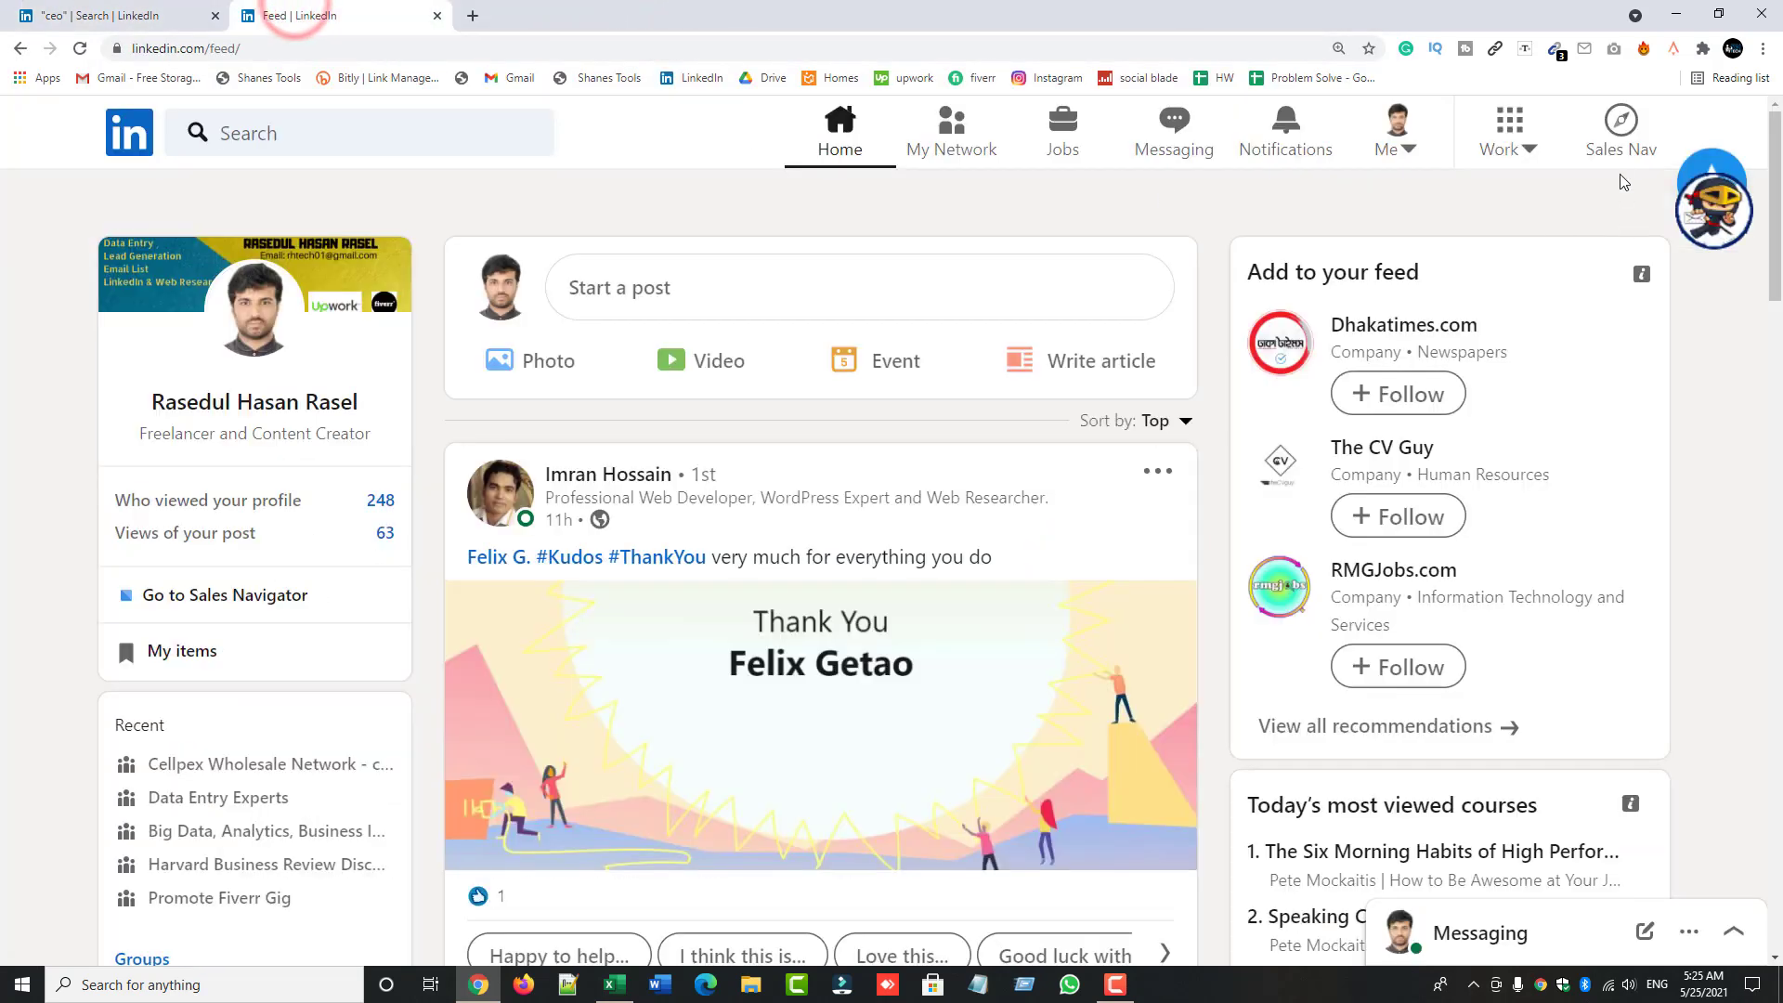
# - Open all search filters in Sales Navigator and enlarge the page for readability
pyautogui.click(1621, 137)
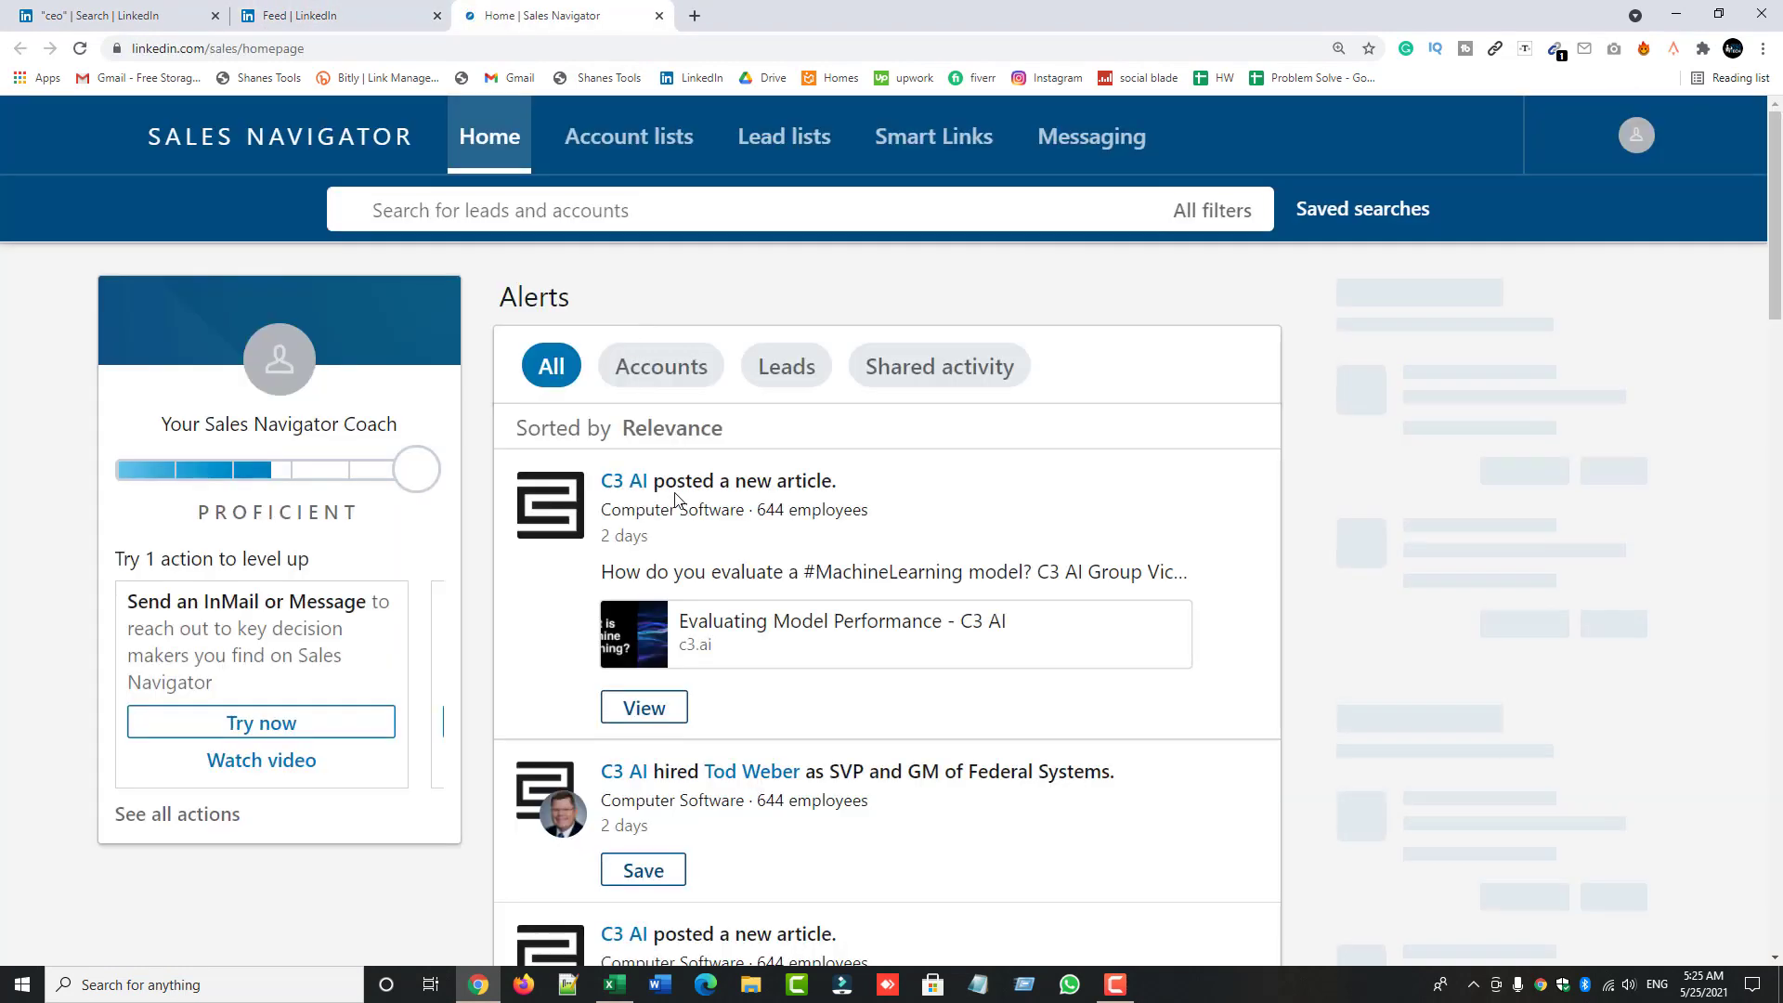
pyautogui.click(1251, 212)
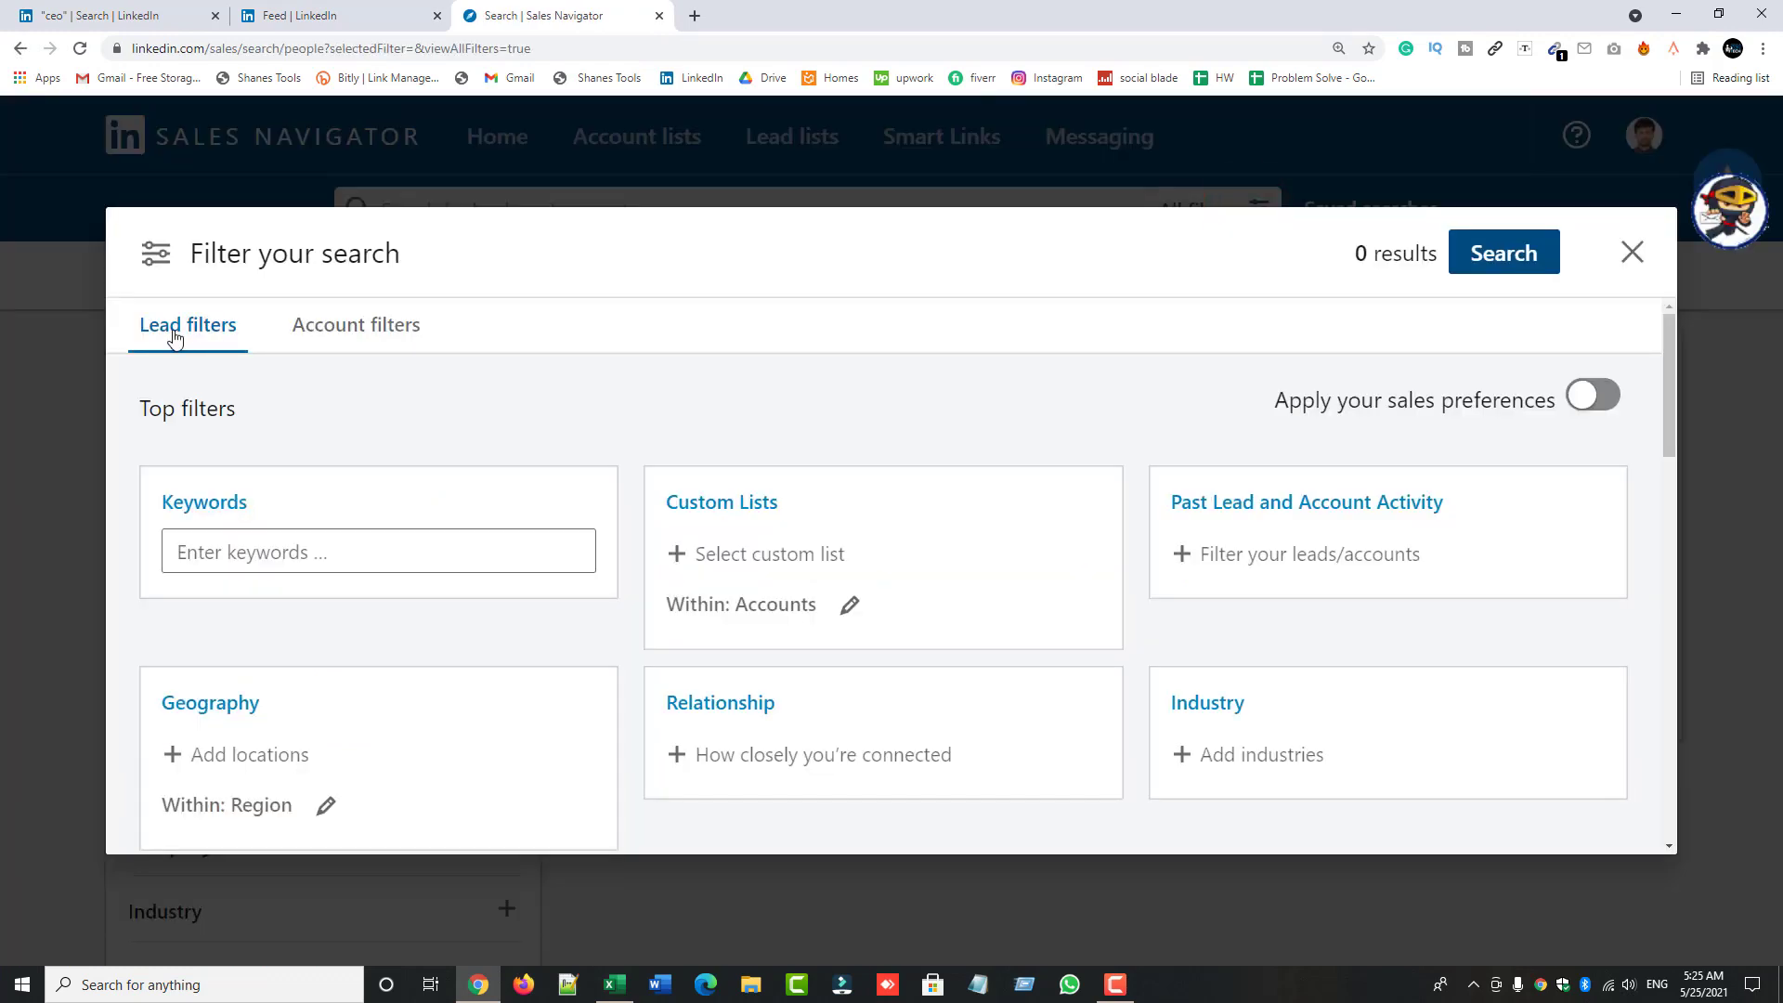
pyautogui.hotkey('ctrl', '0')
pyautogui.hotkey('ctrl', '+')
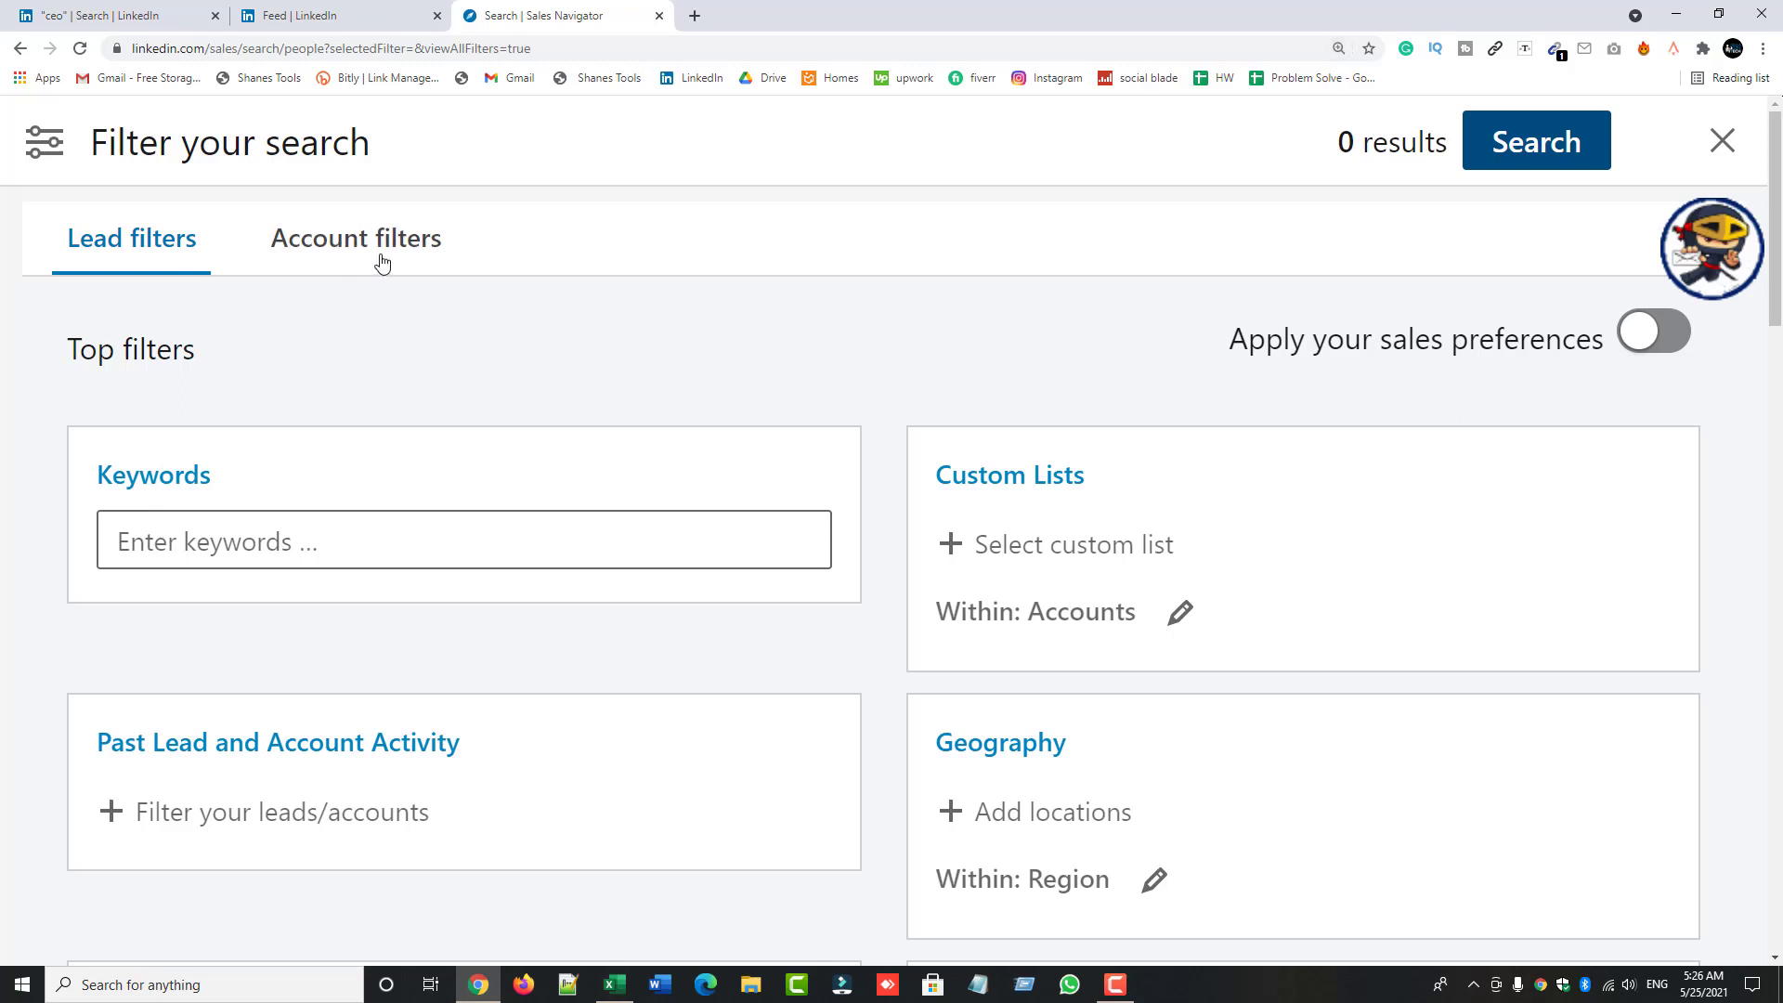
pyautogui.hotkey('ctrl', '-')
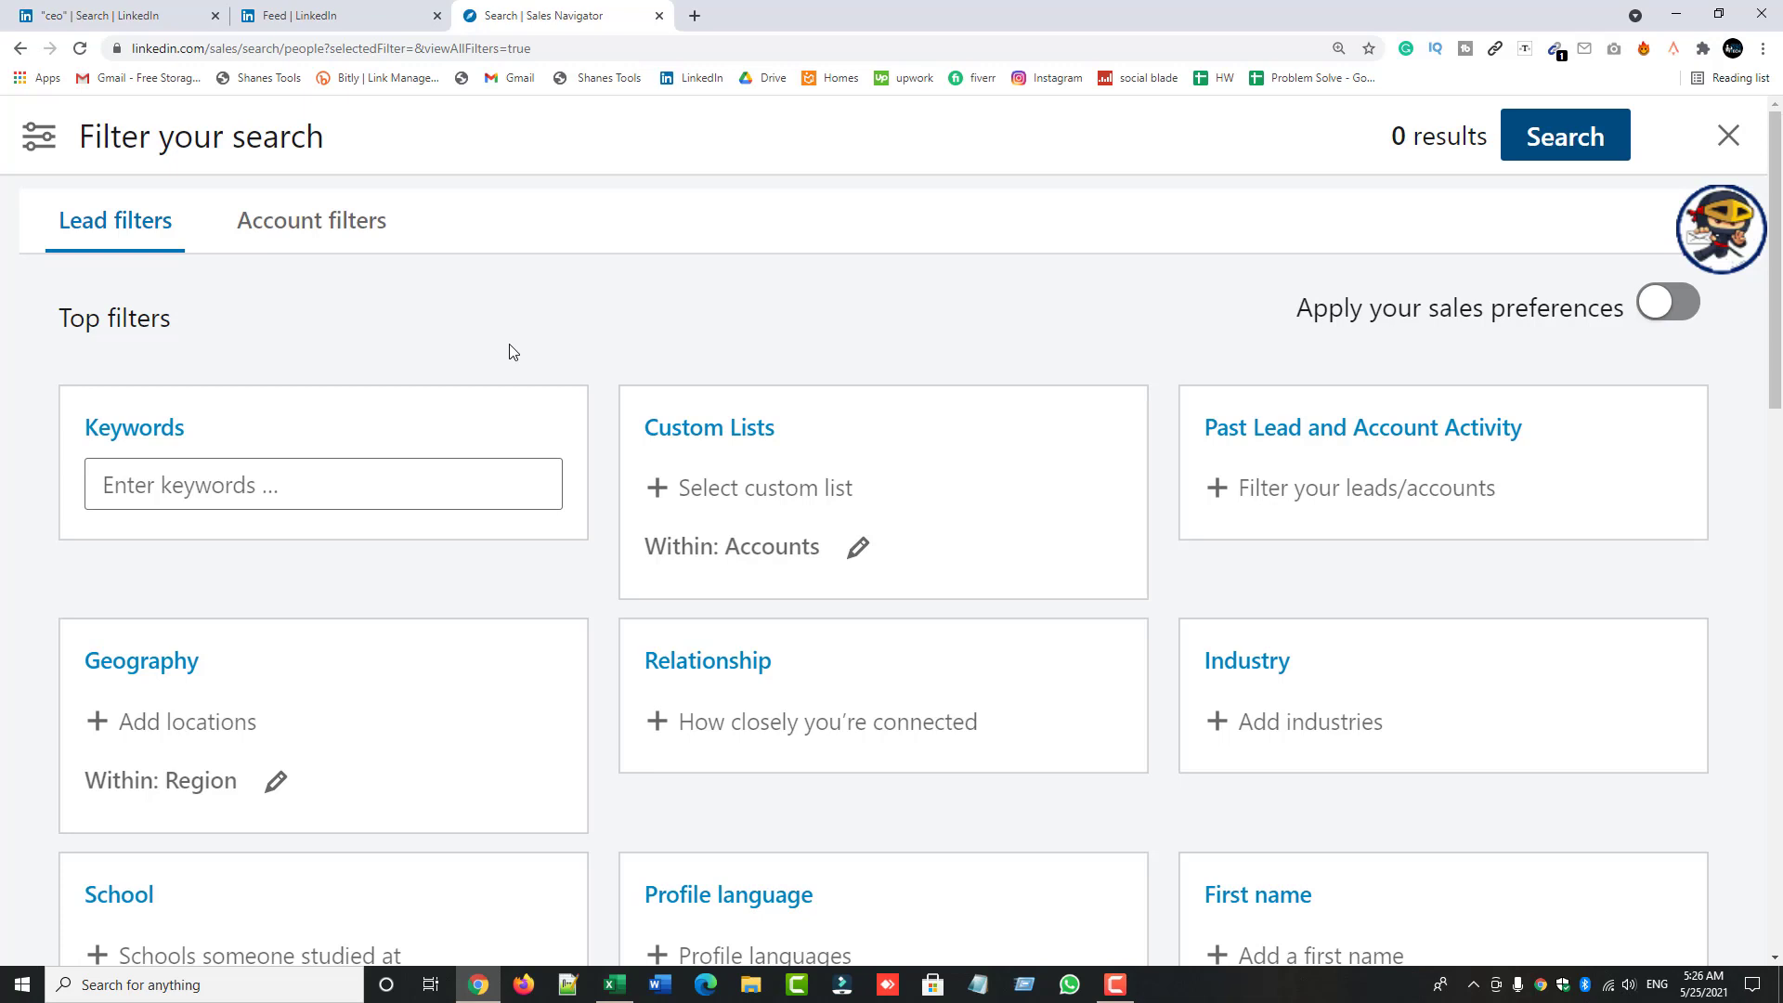
# - Switch to the account filters and set the keywords to "email marketing agency"
pyautogui.click(312, 227)
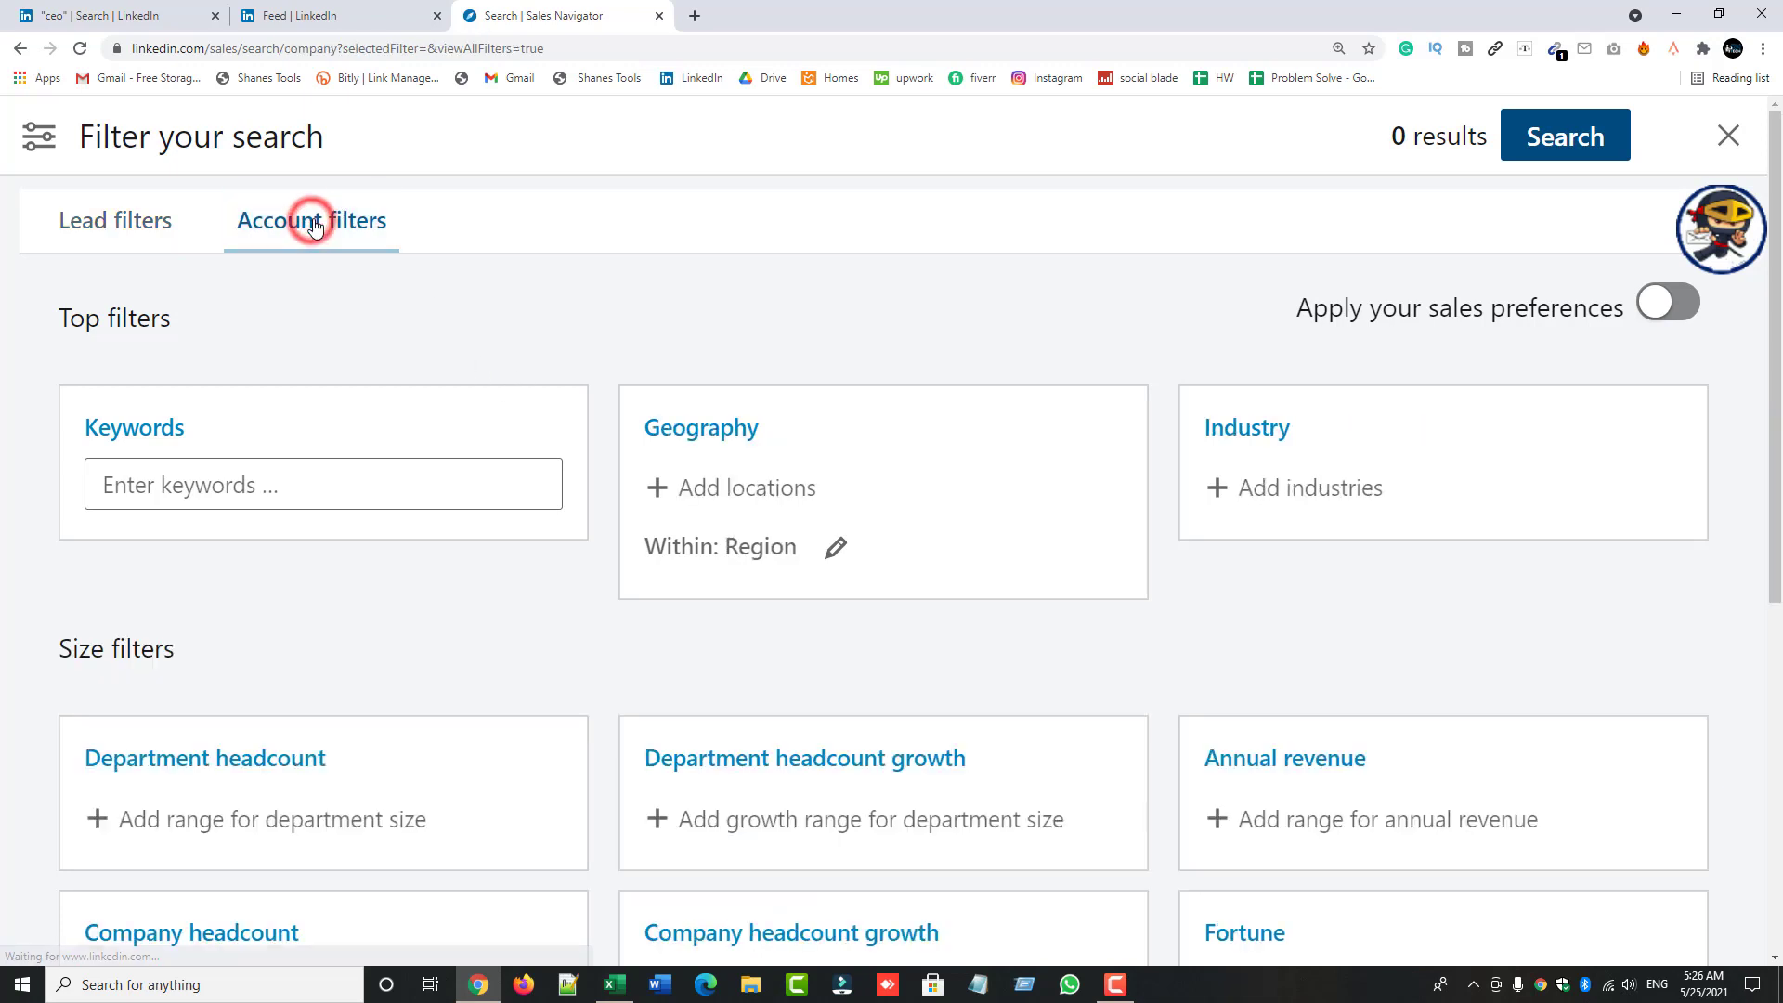
pyautogui.click(172, 448)
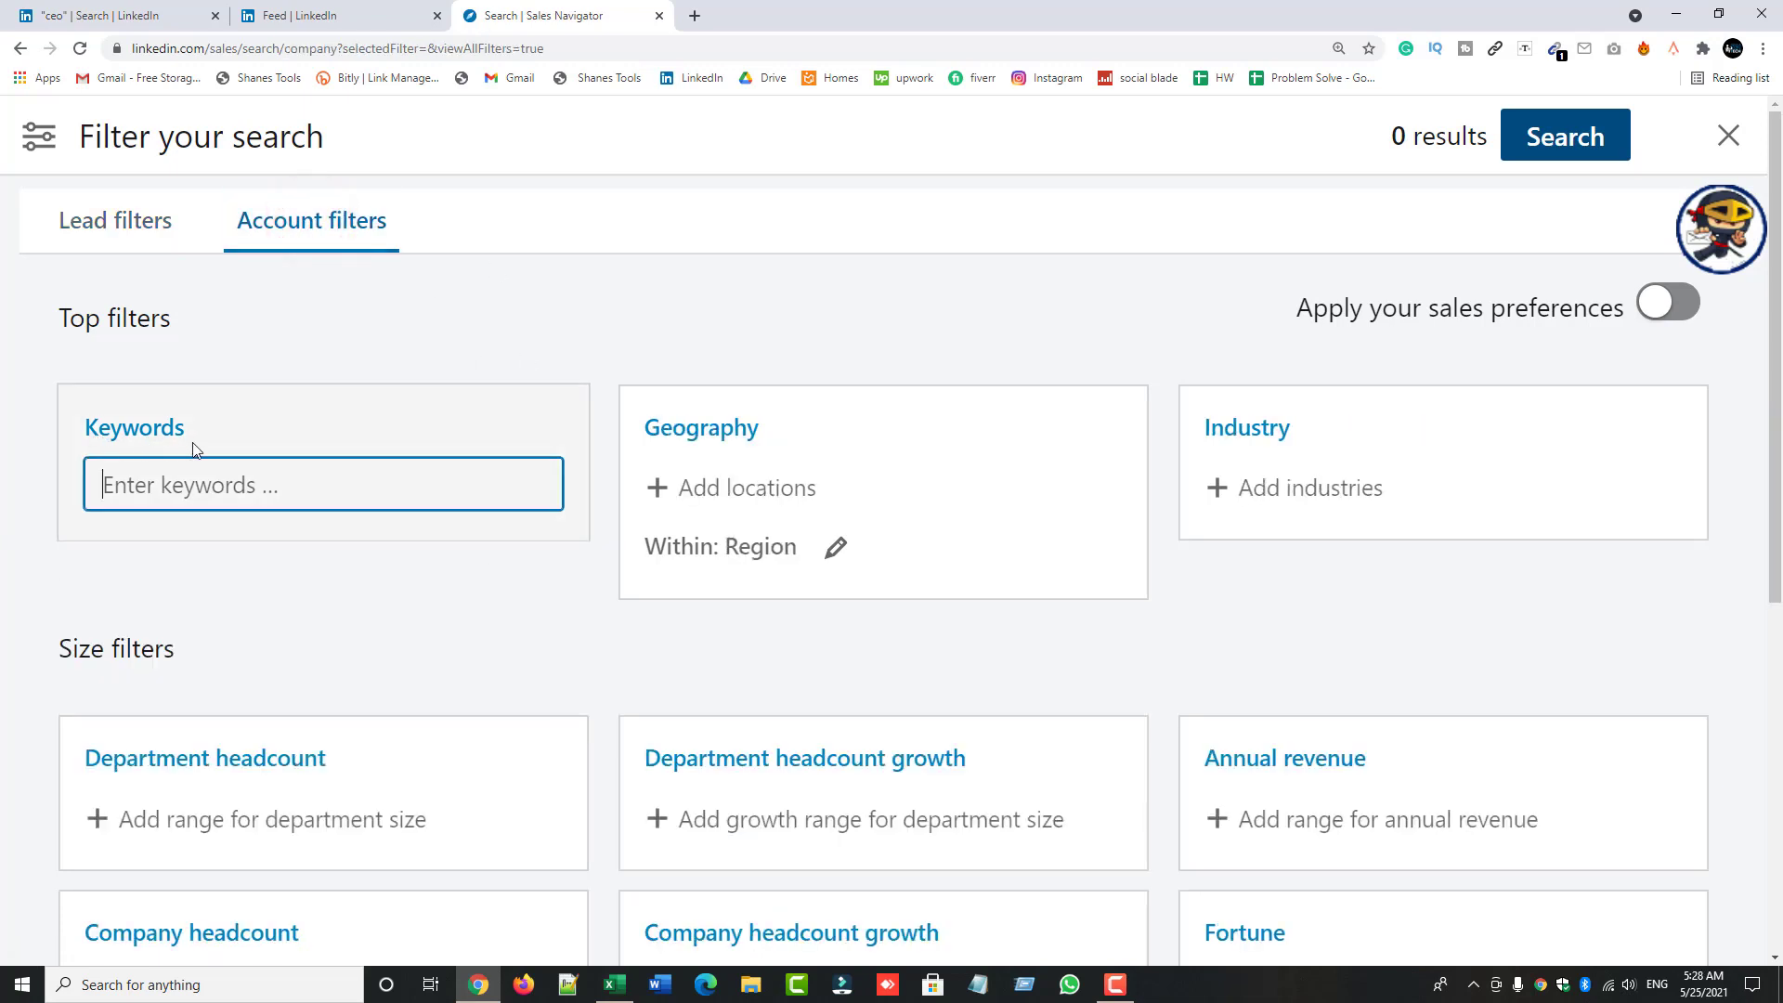
pyautogui.click(136, 491)
pyautogui.write('e')
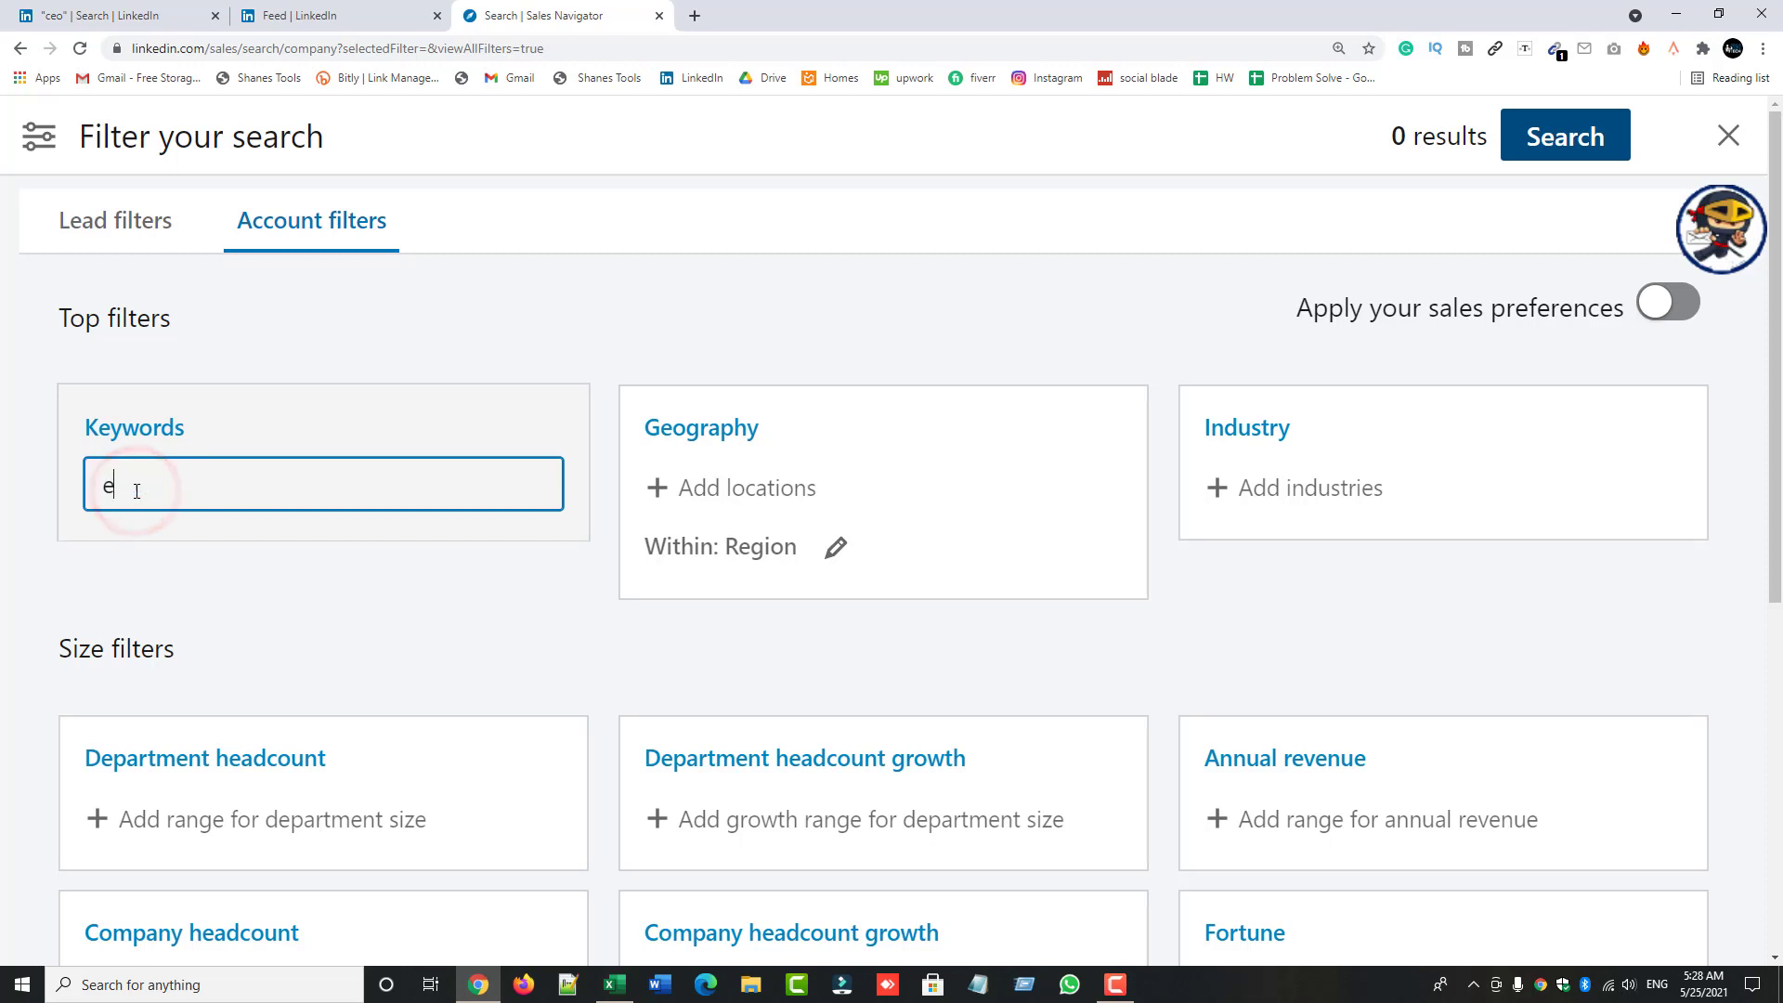
pyautogui.write('mail ma')
pyautogui.press('BackSpace')
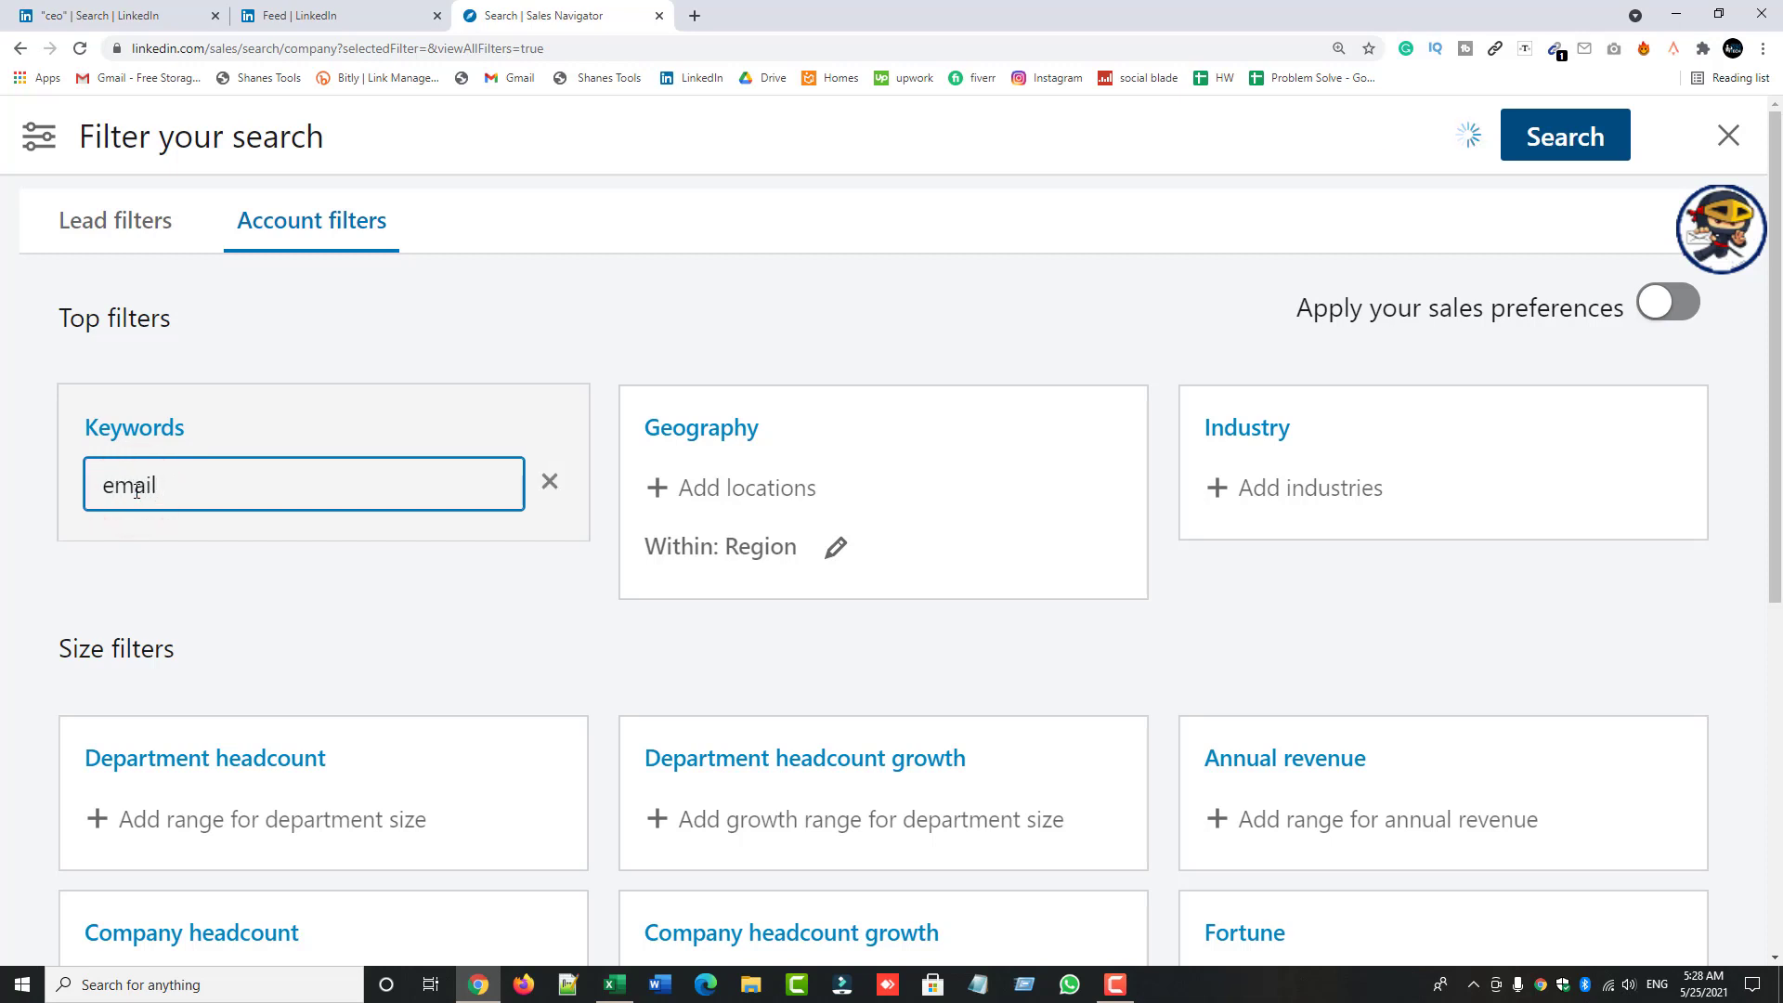
pyautogui.write('market')
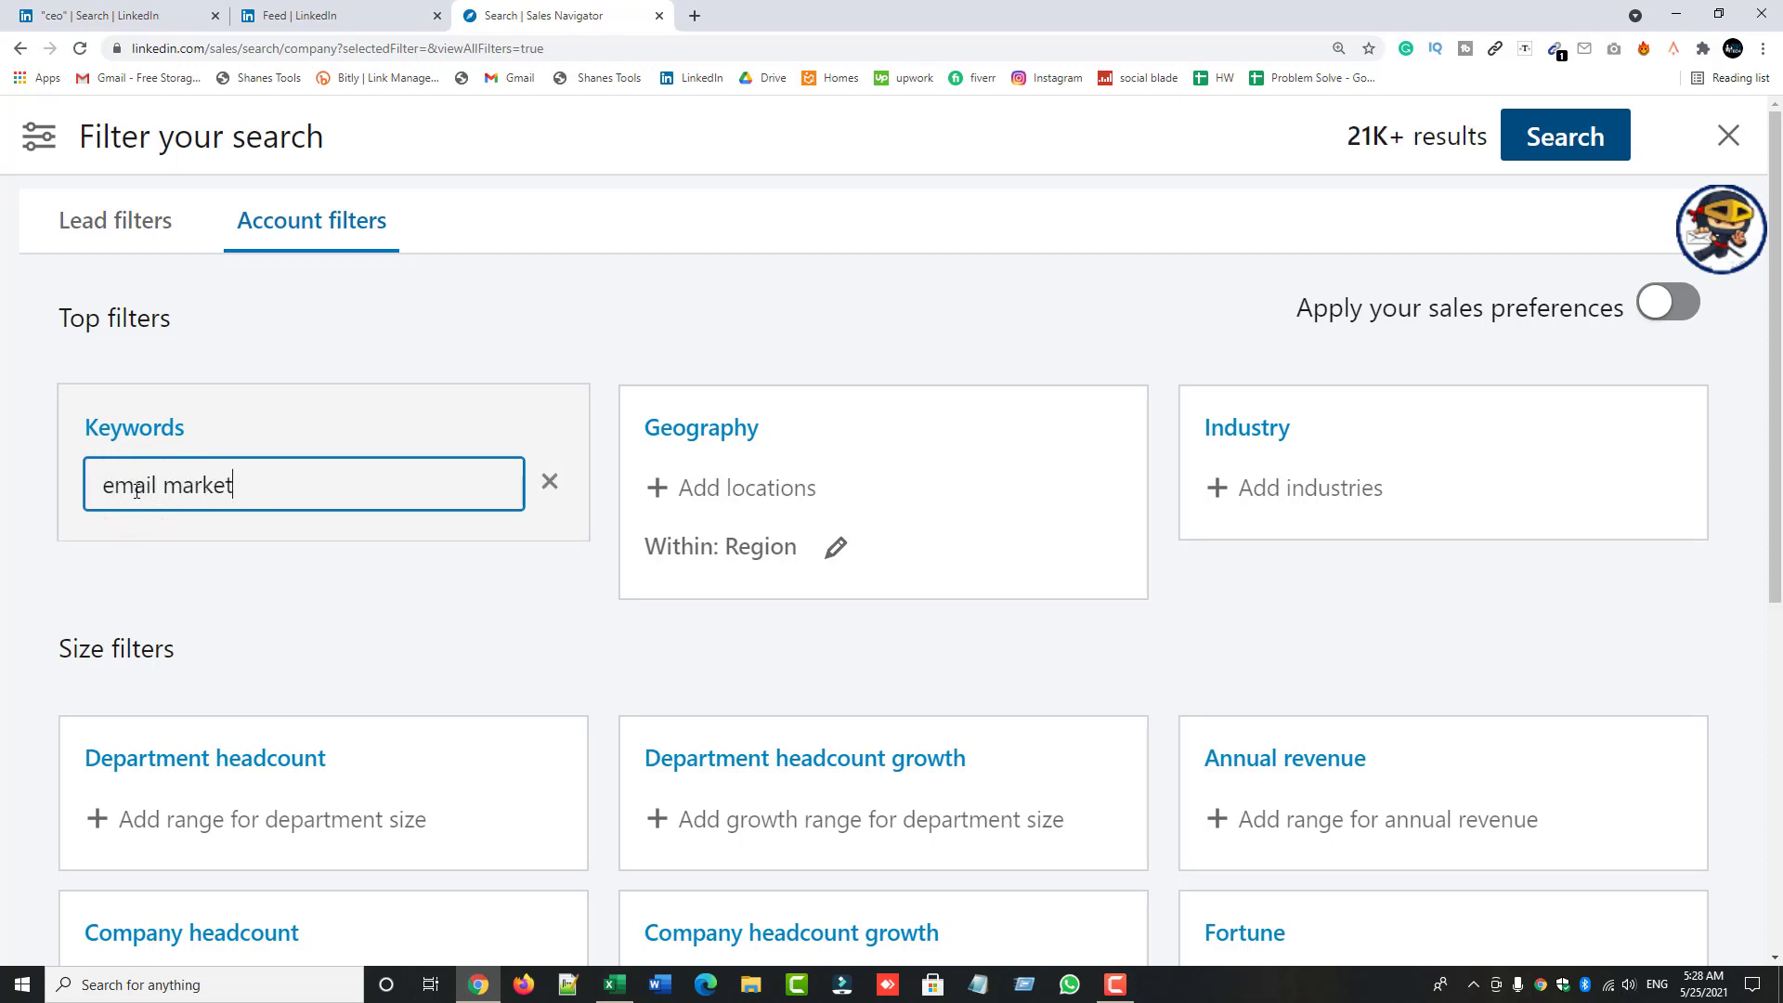
pyautogui.write('ing age')
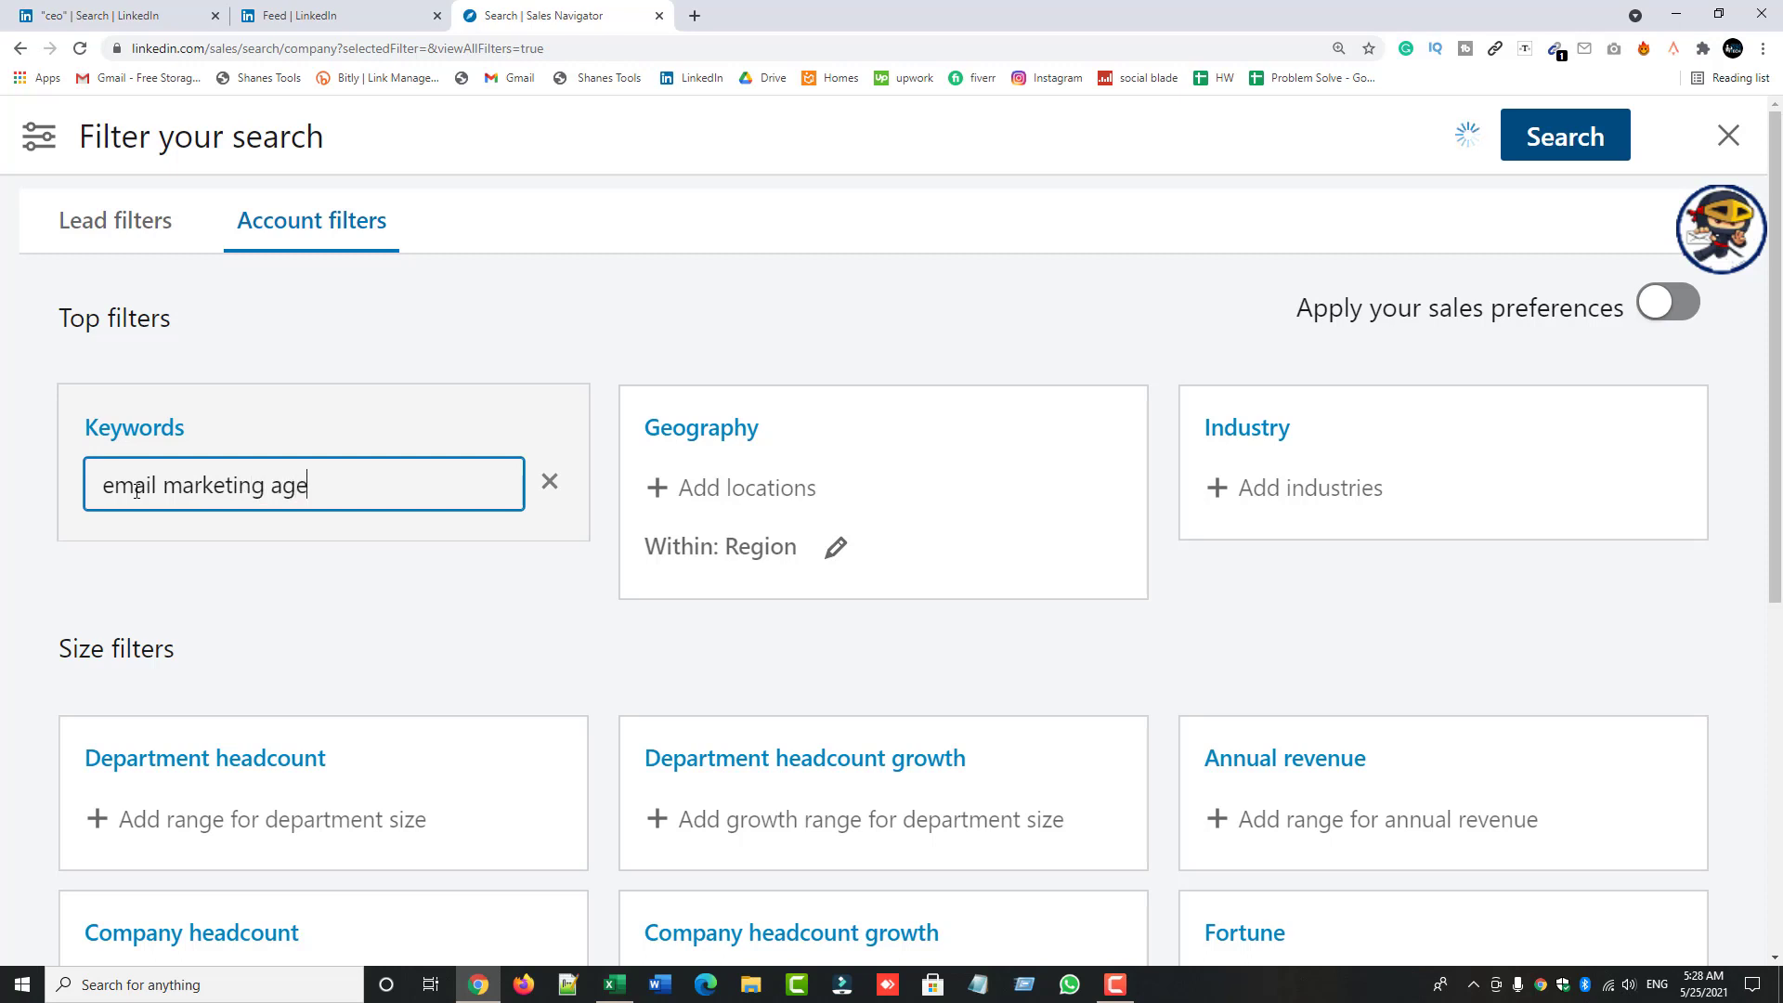
pyautogui.write('ncy')
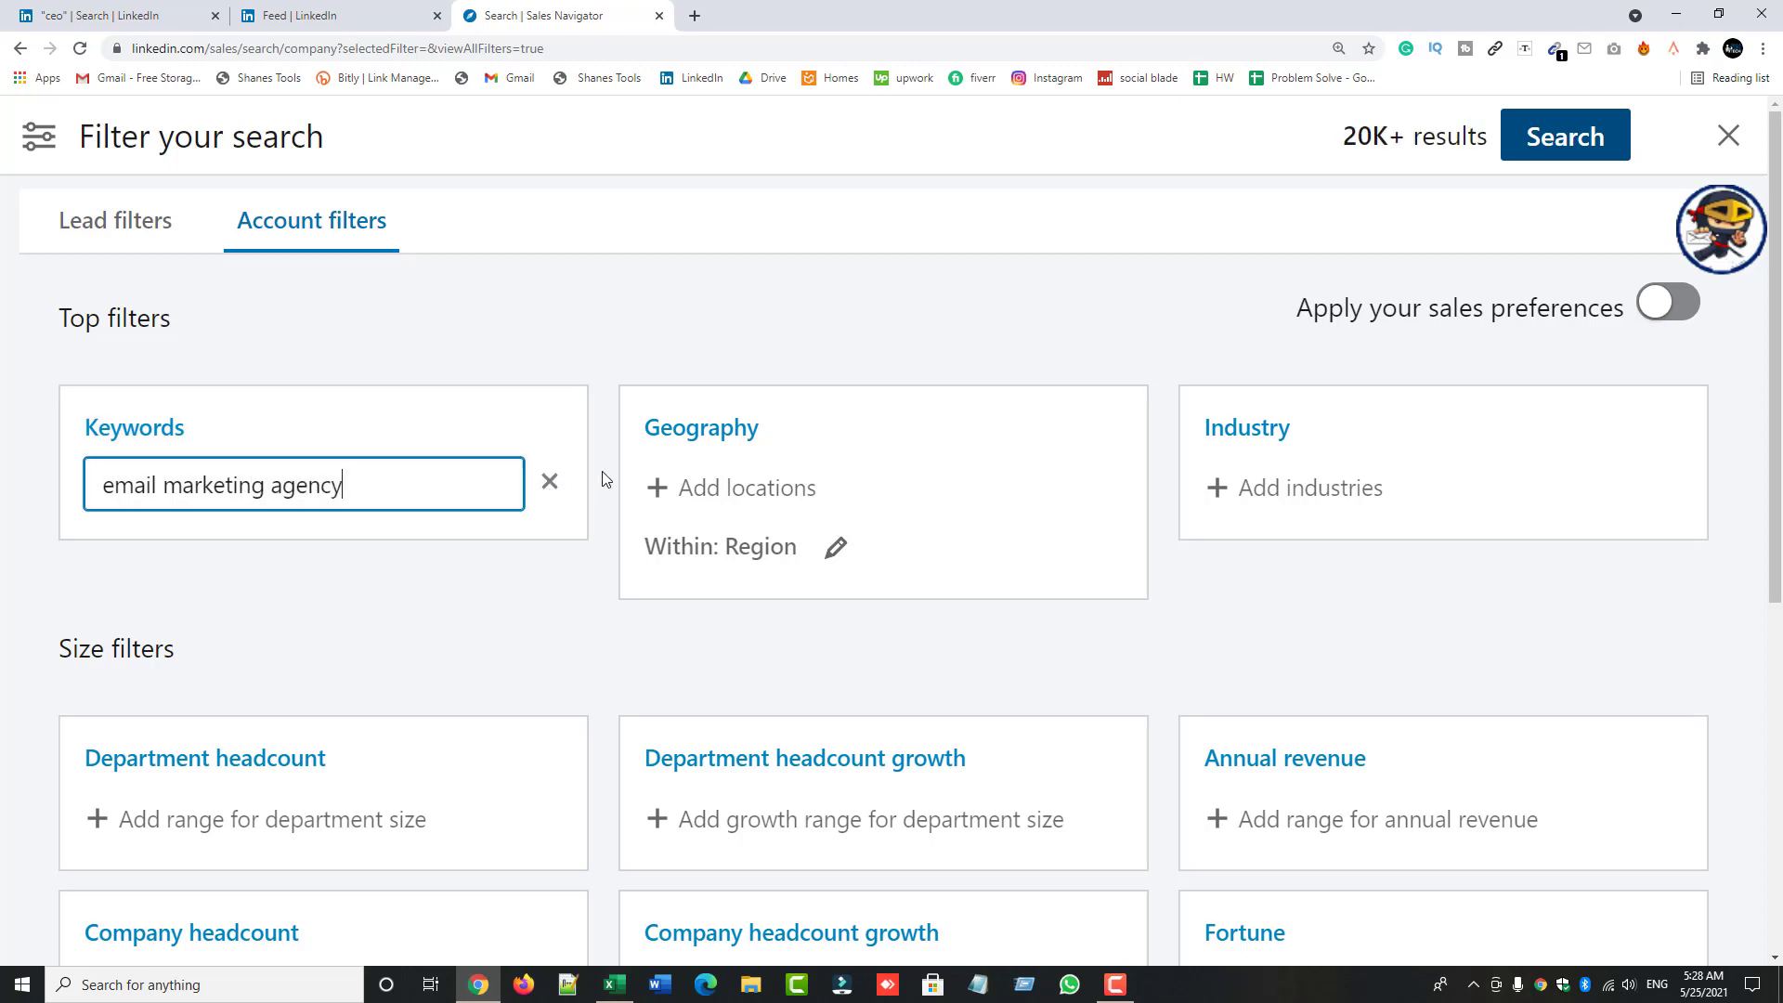
# - Add the United States geography and the Marketing and Advertising industry to the account filters, and run the search
pyautogui.click(721, 485)
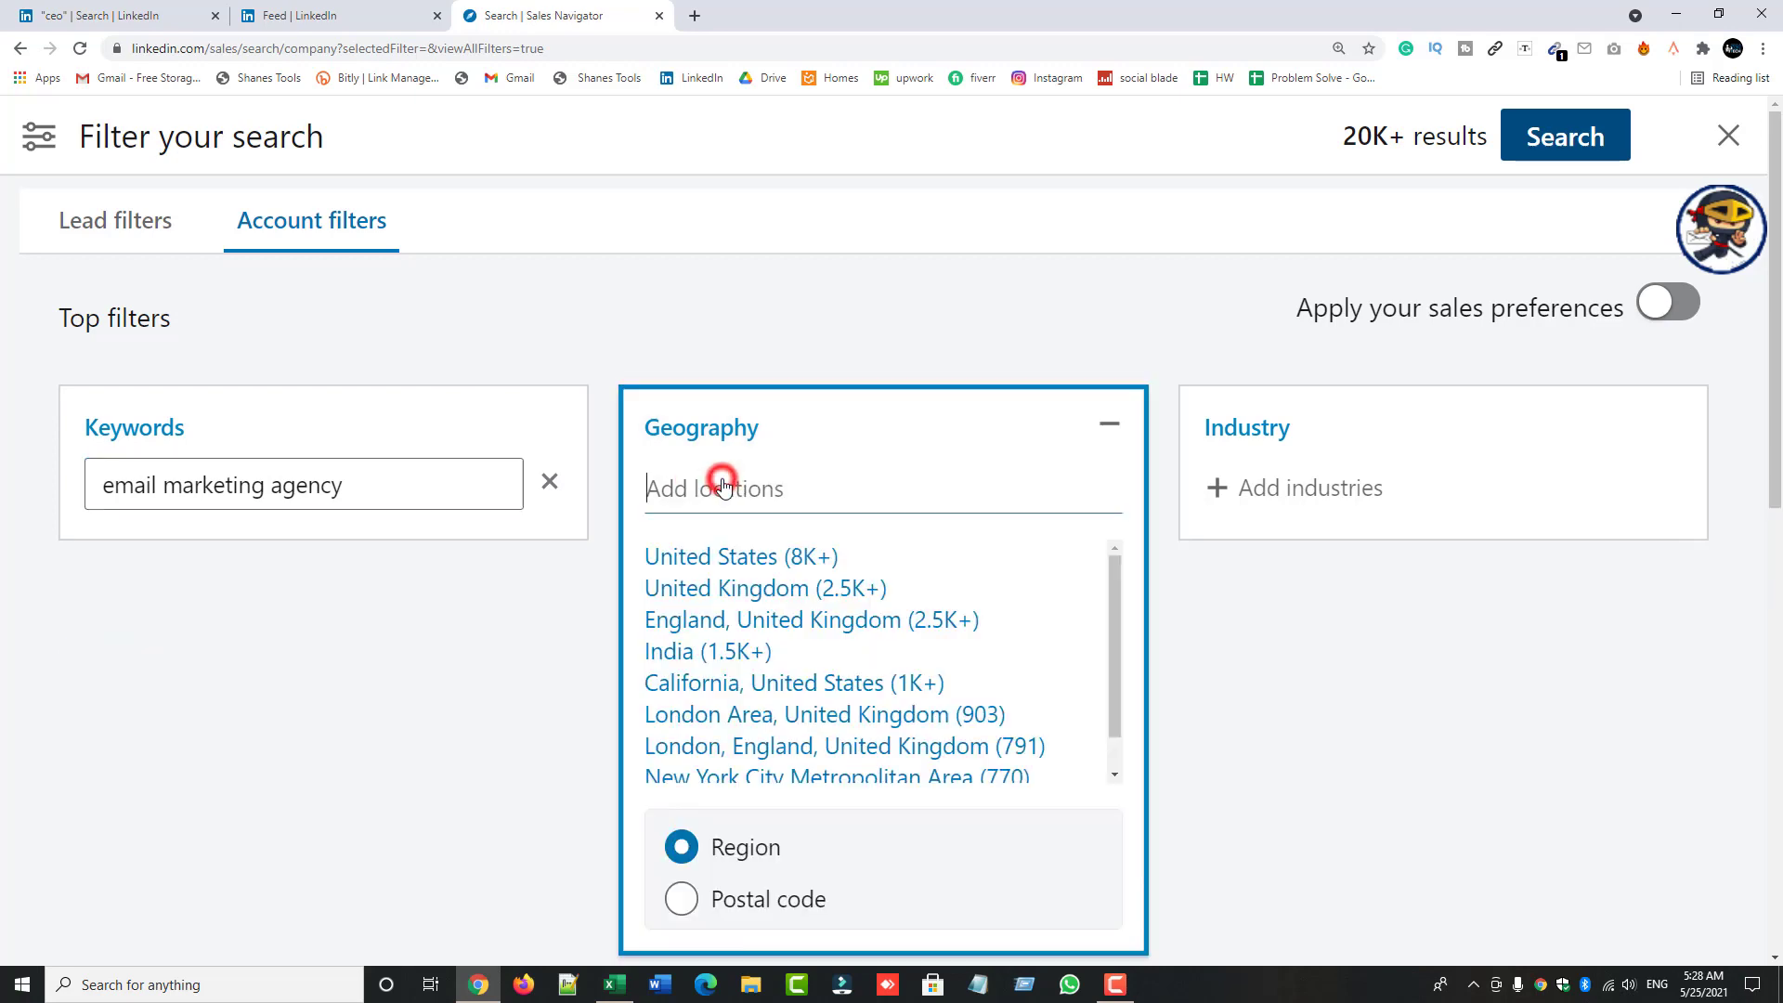
pyautogui.click(724, 559)
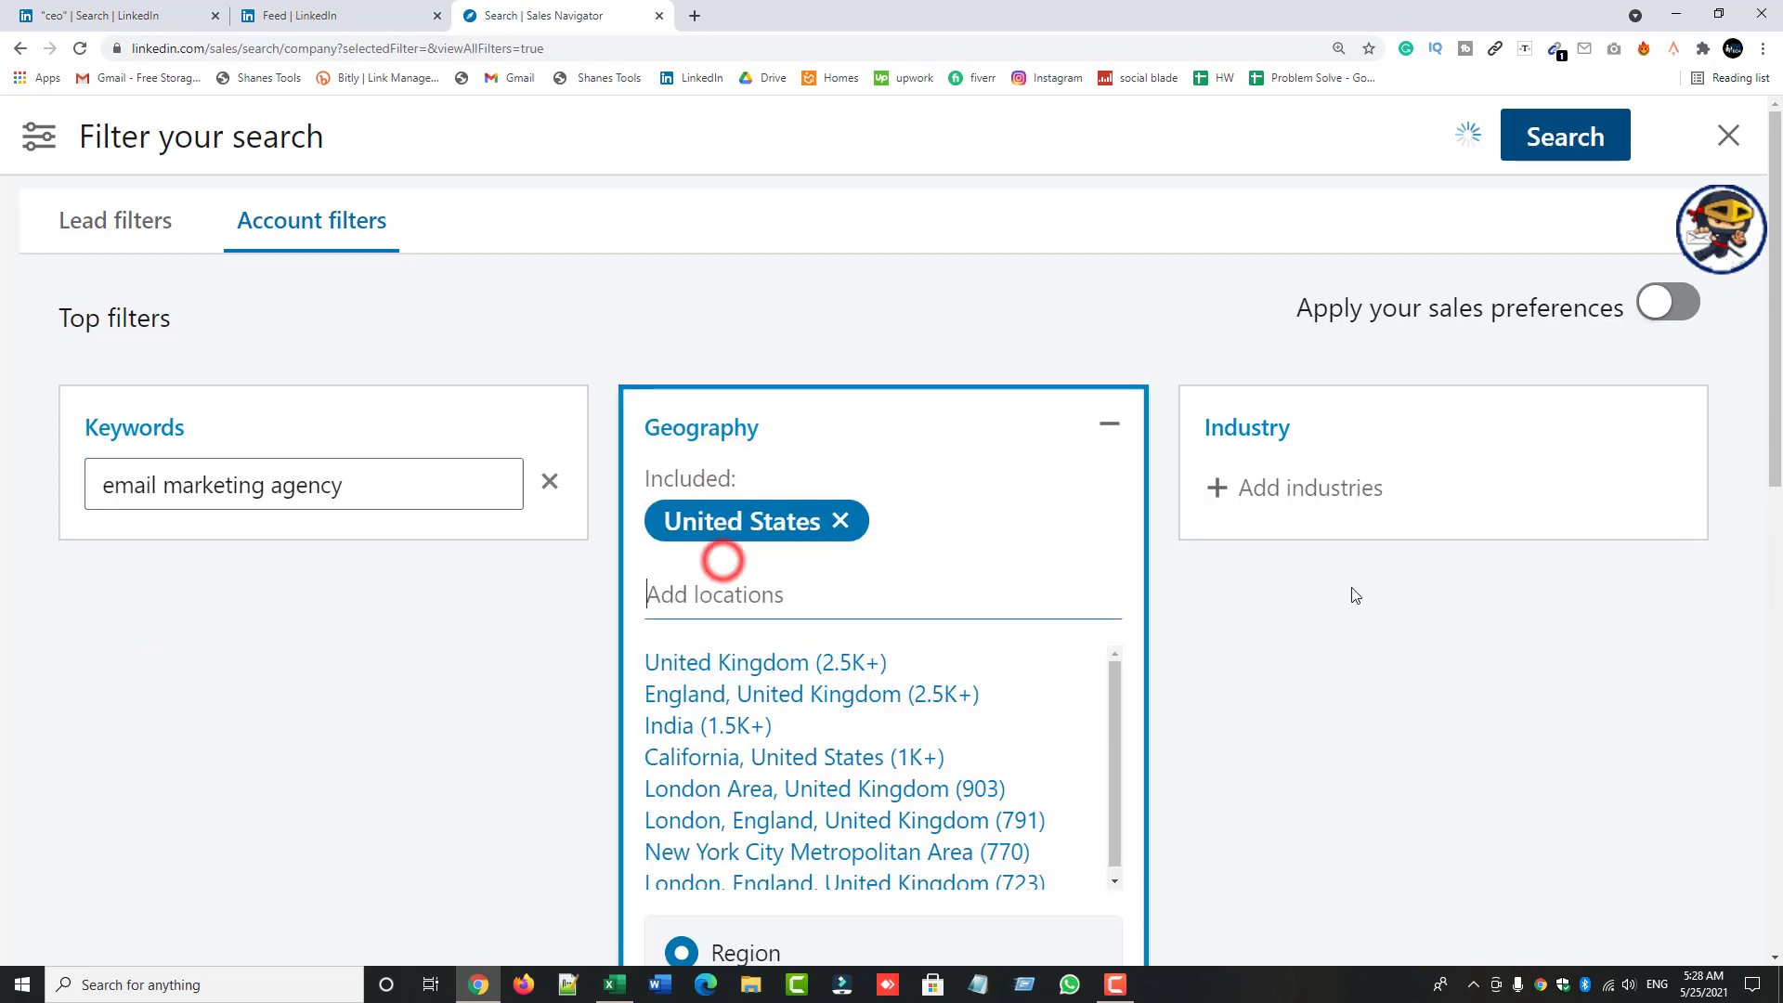
pyautogui.click(1279, 496)
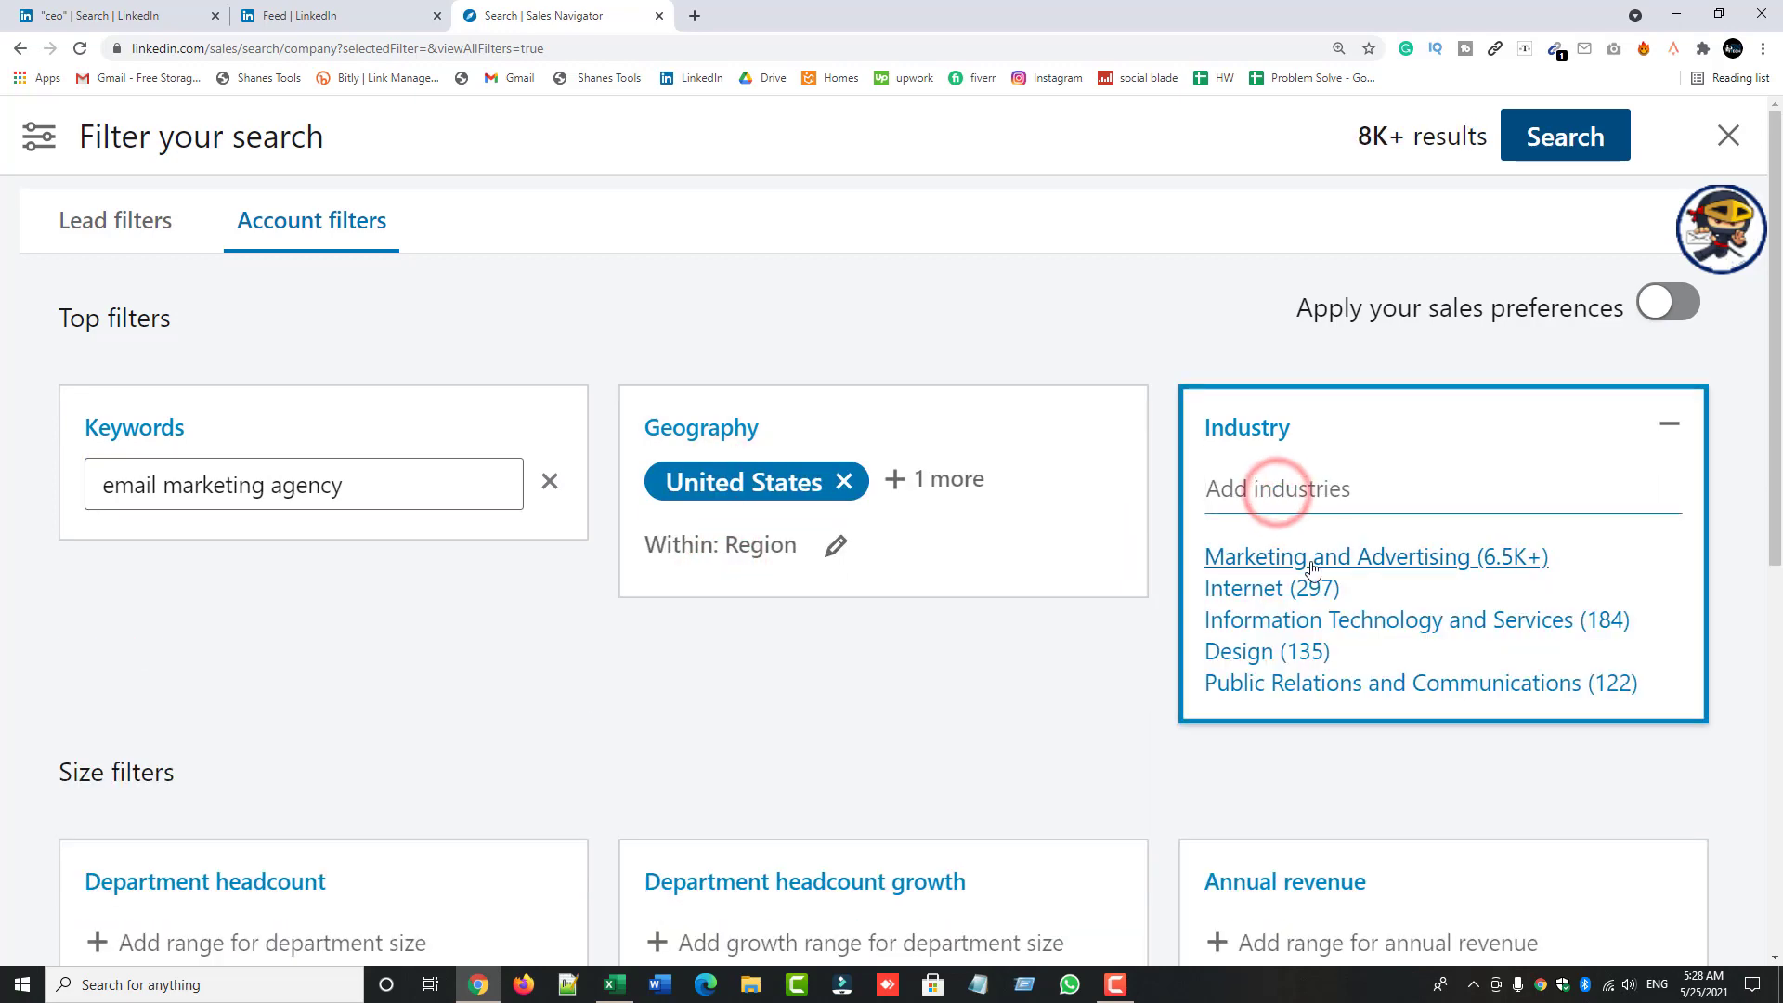
pyautogui.click(1348, 560)
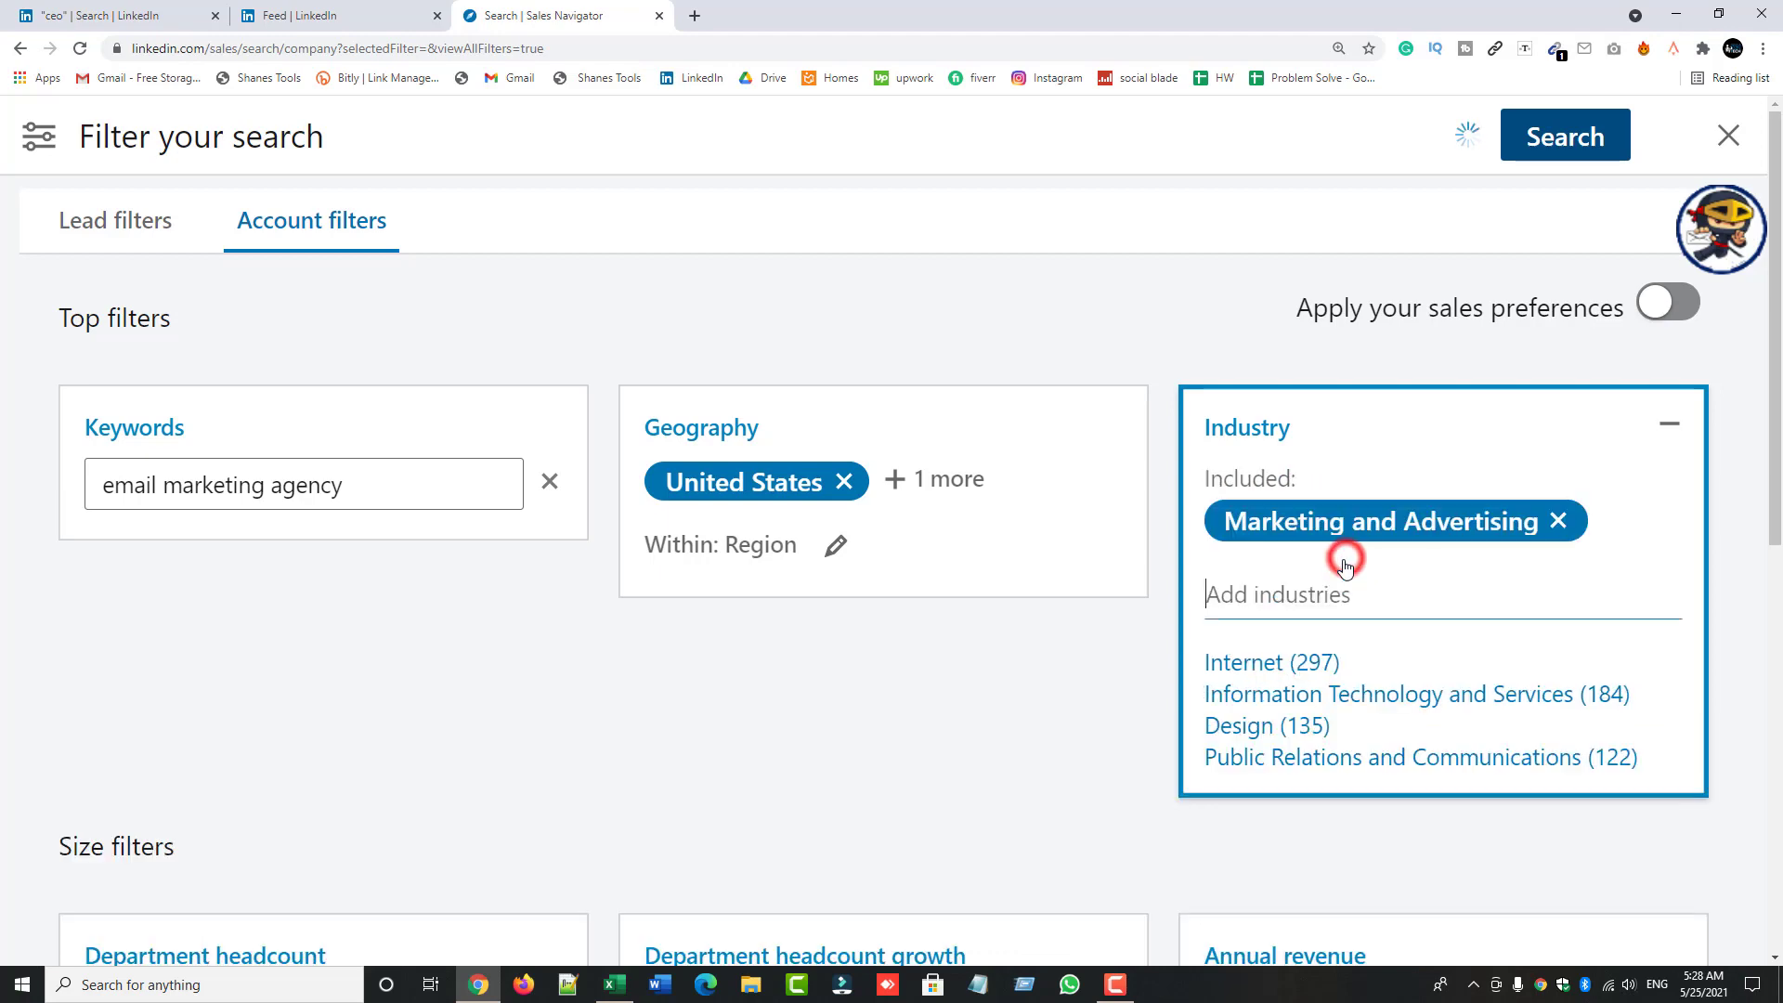
pyautogui.click(1572, 144)
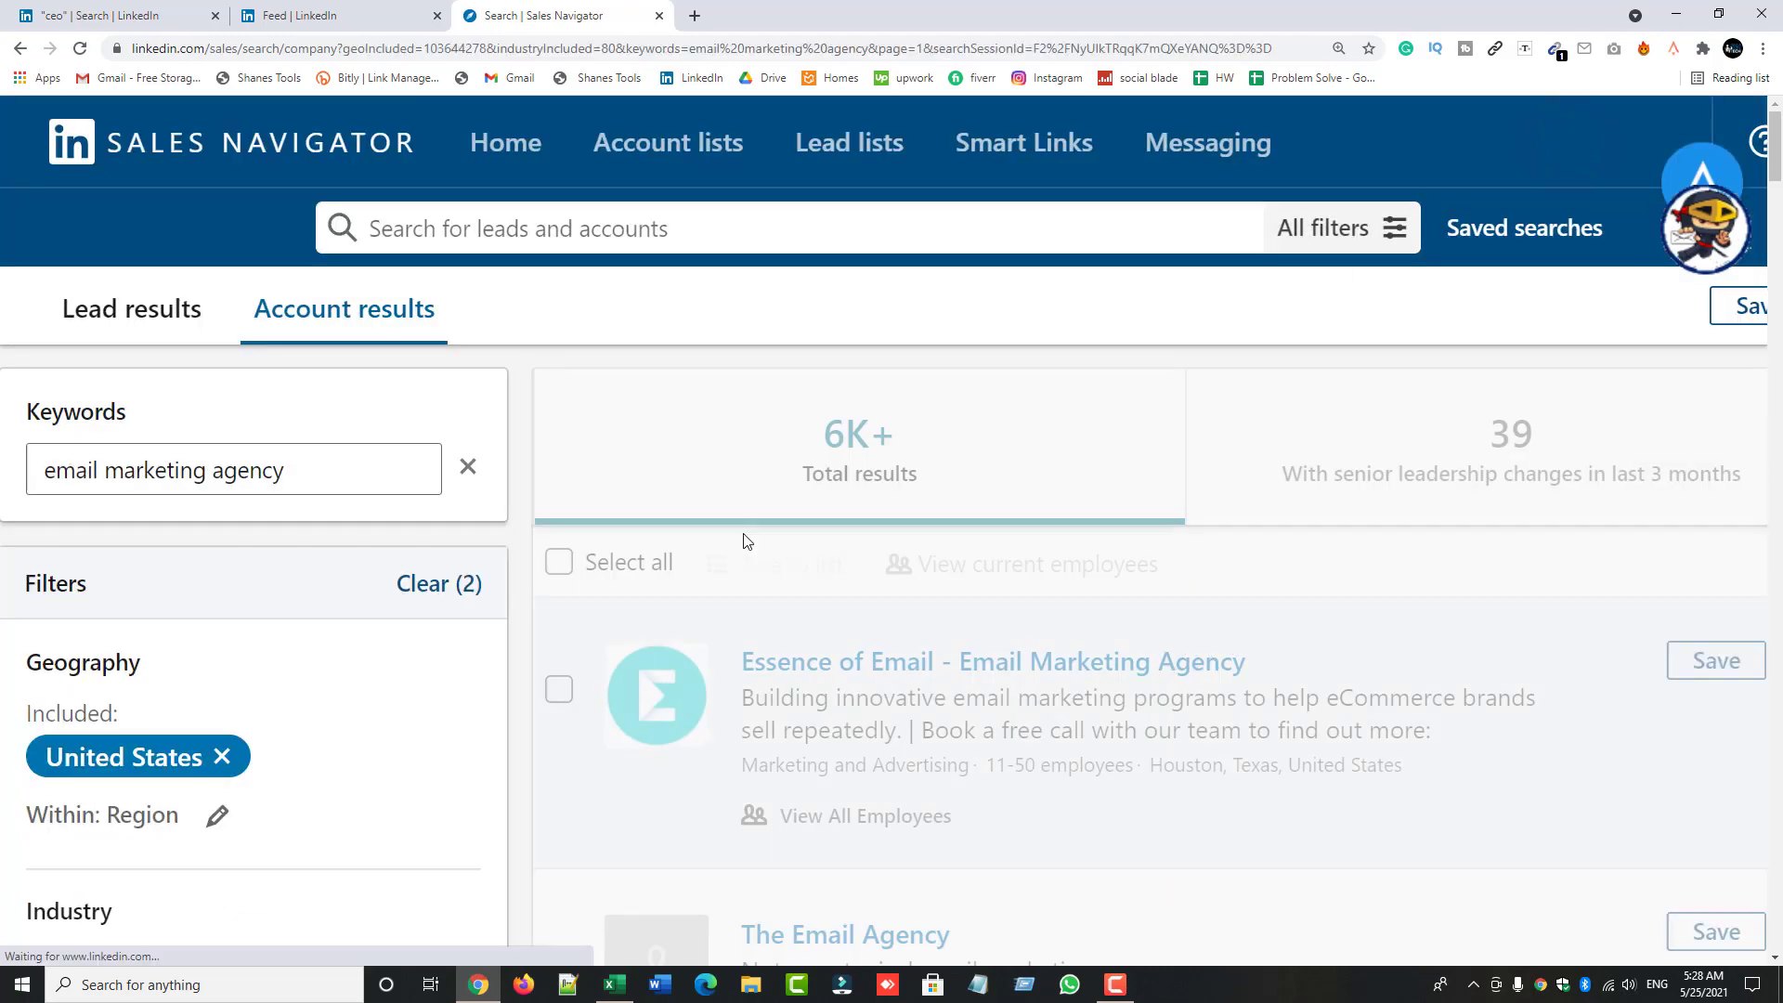
# - Read the full descriptions of Essence of Email and The Marketing Bar, highlighting "marketing campaigns" in the latter
pyautogui.scroll(-2, 822, 520)
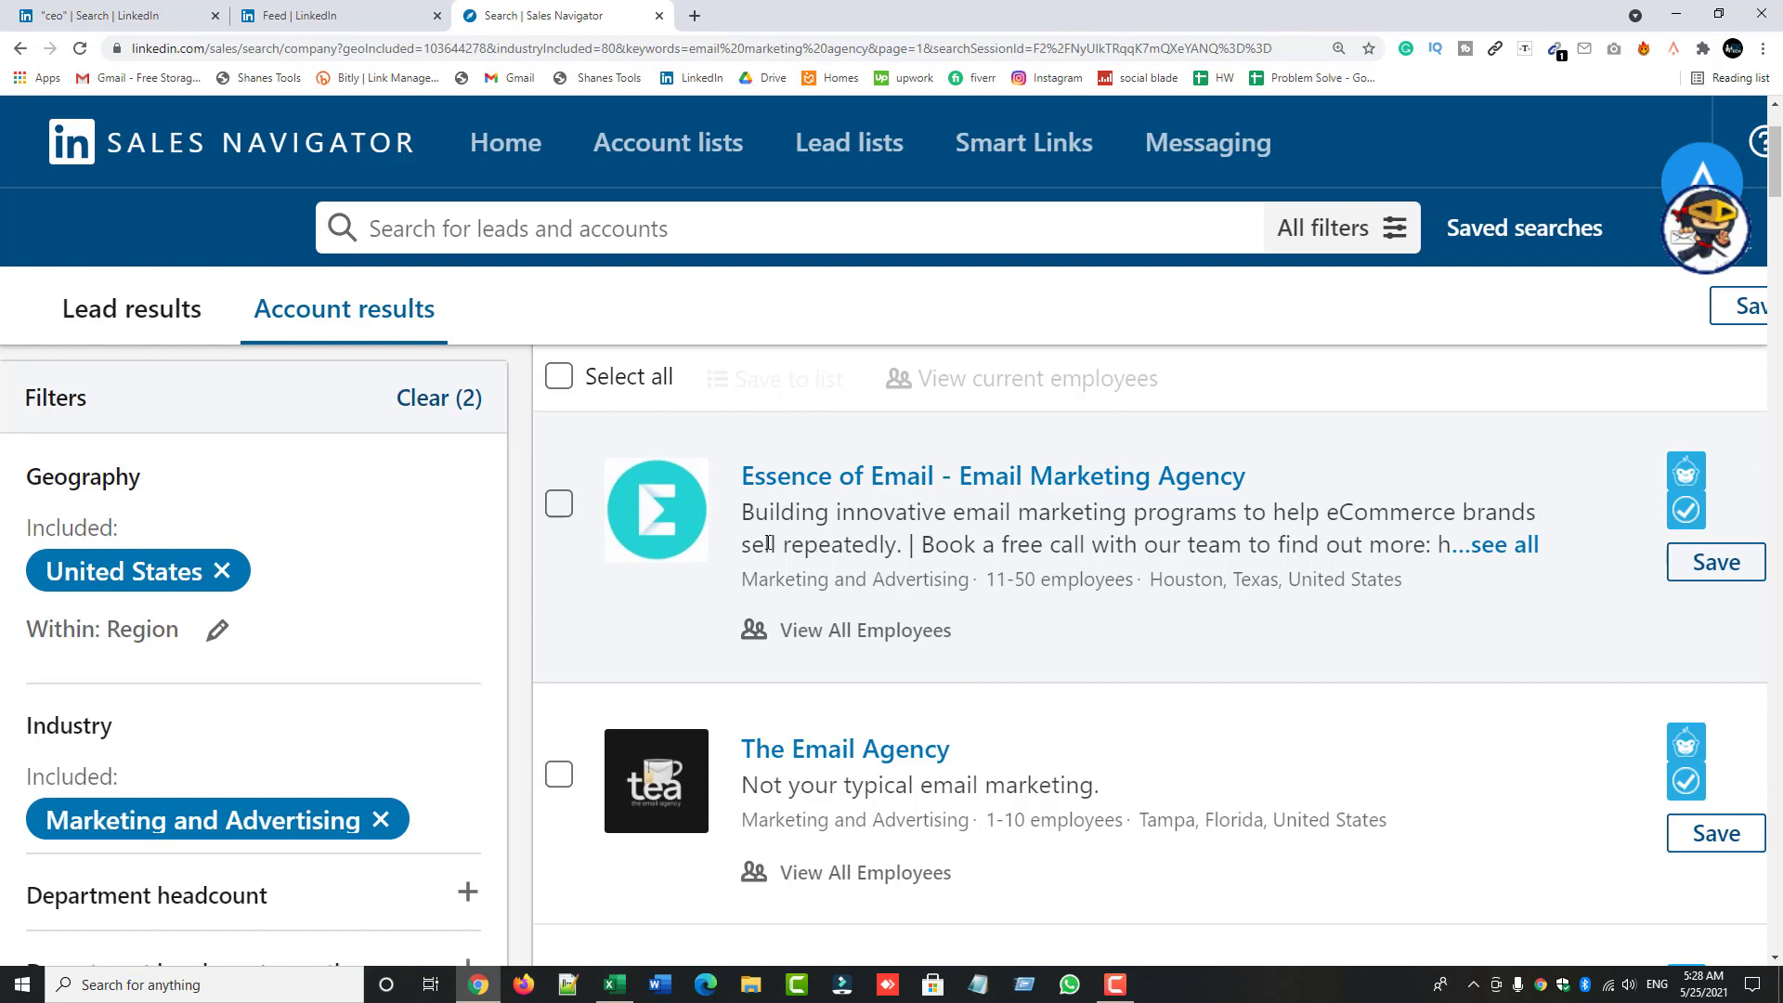
pyautogui.click(1487, 544)
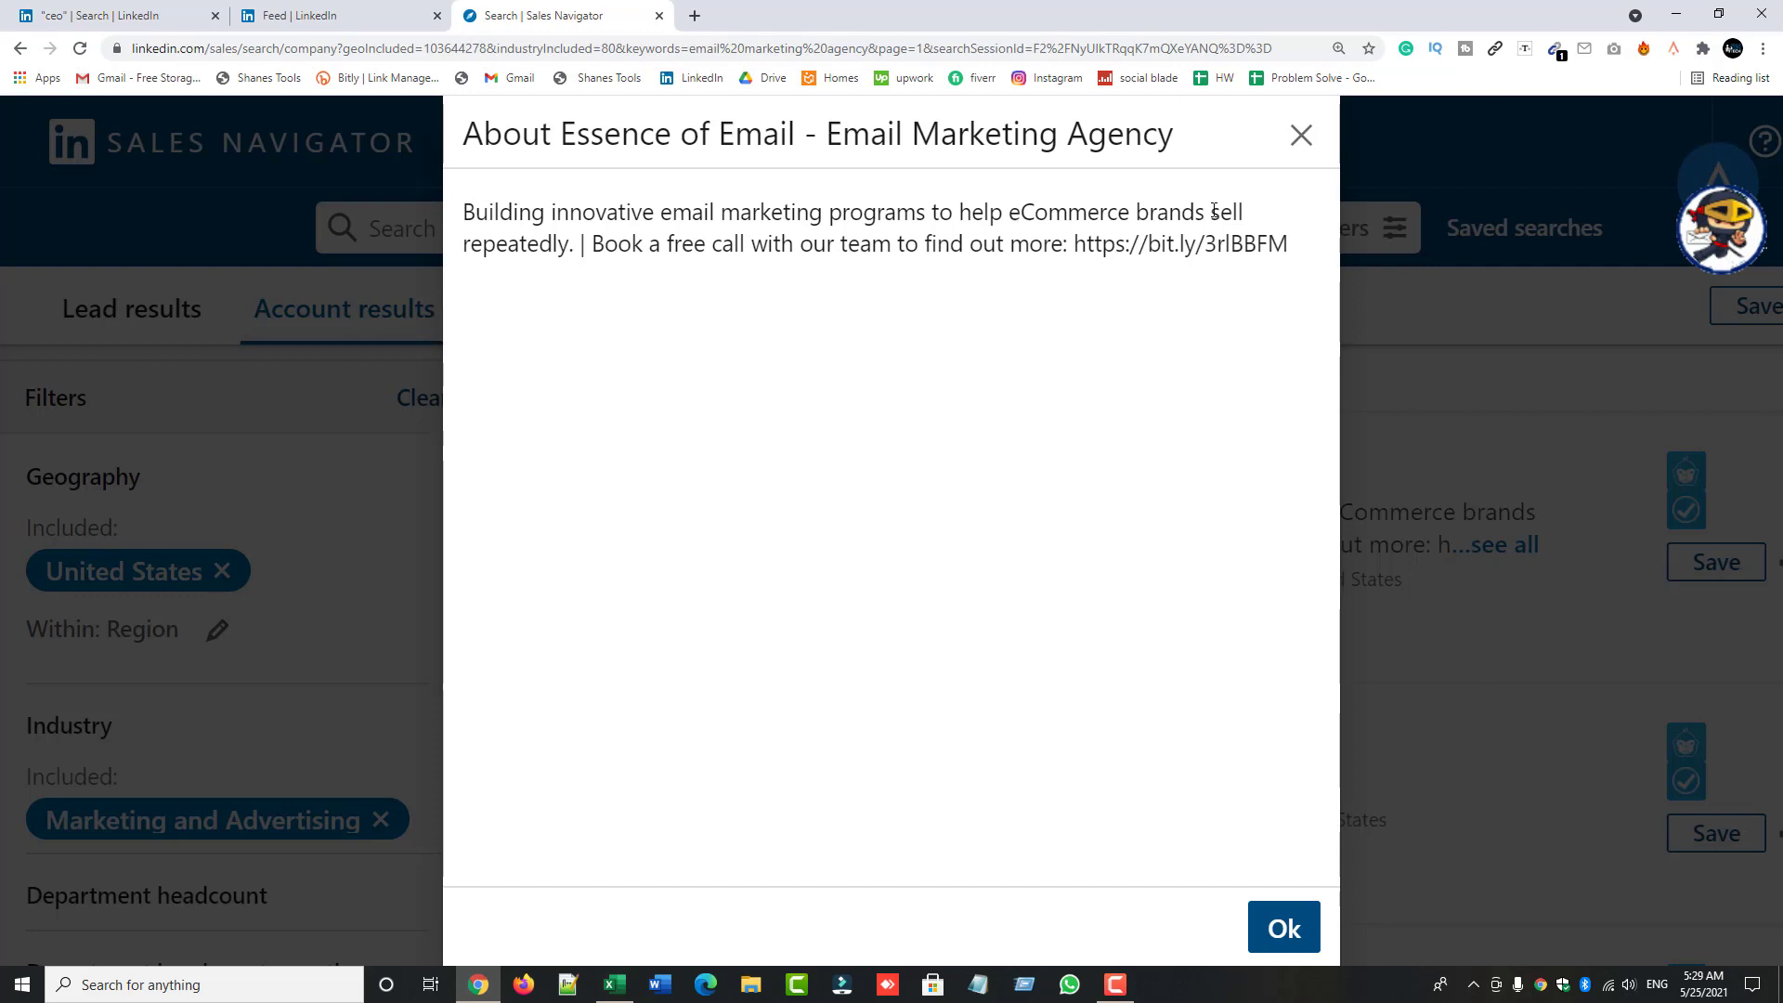
pyautogui.click(1304, 137)
pyautogui.scroll(-5, 745, 545)
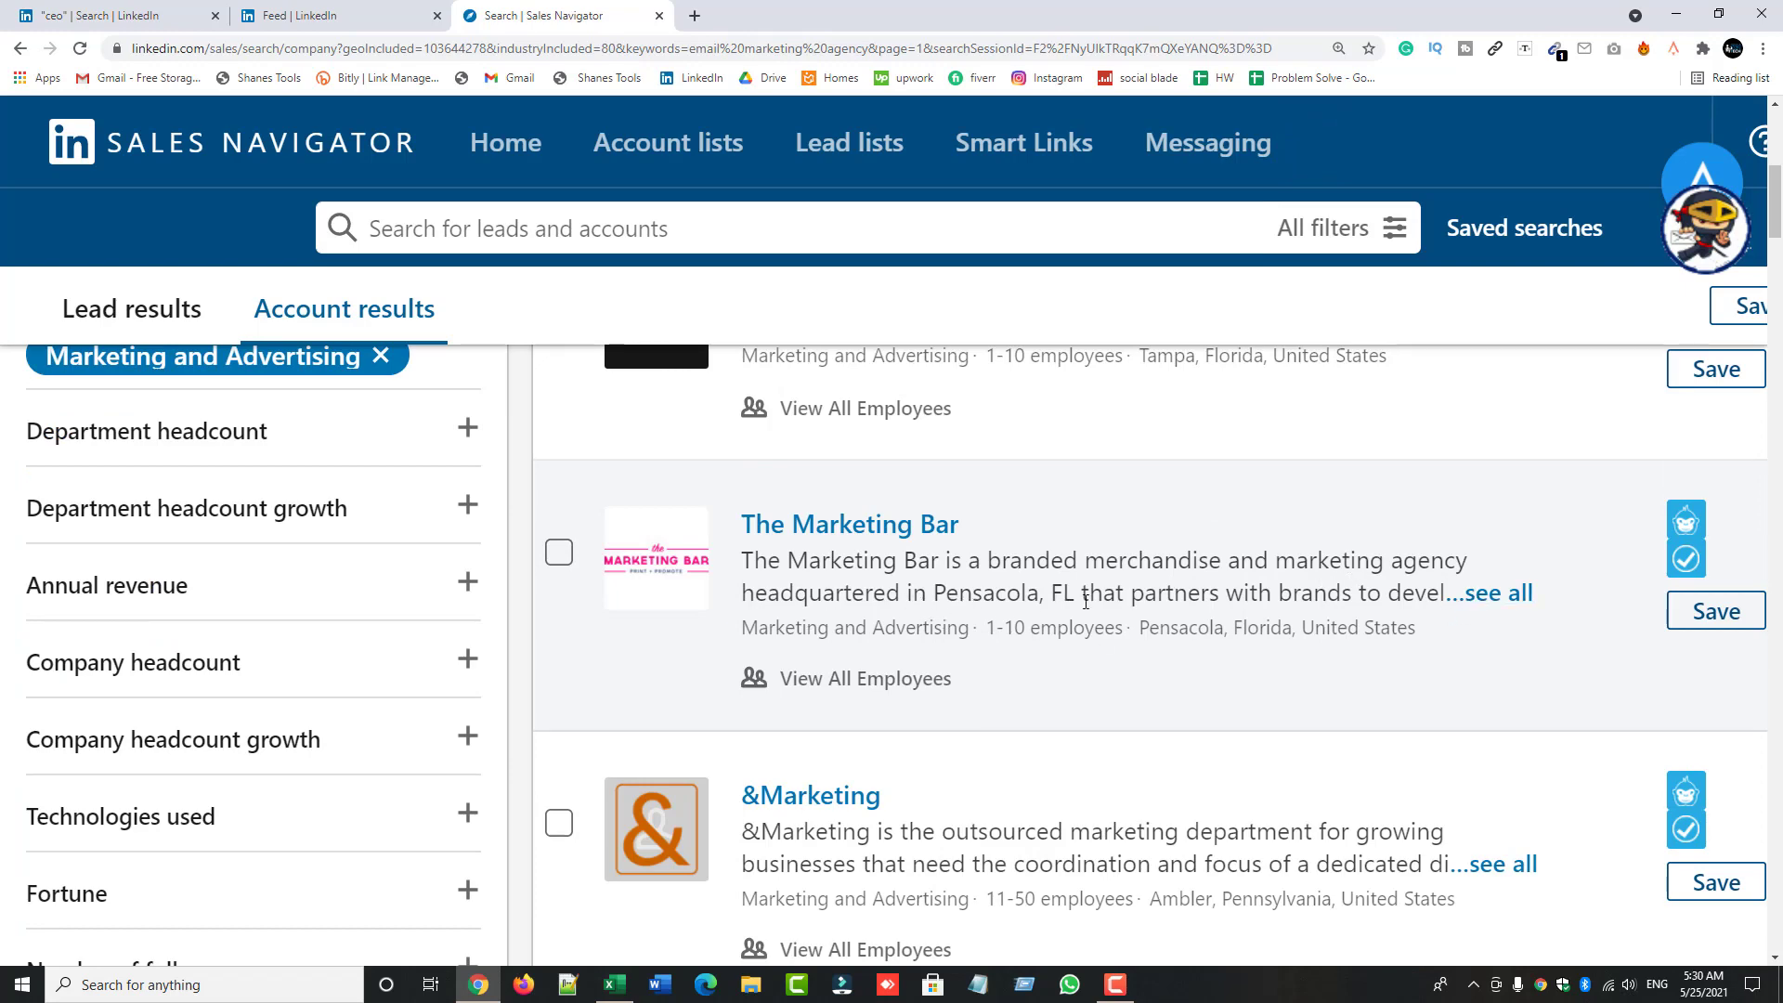
pyautogui.click(1481, 594)
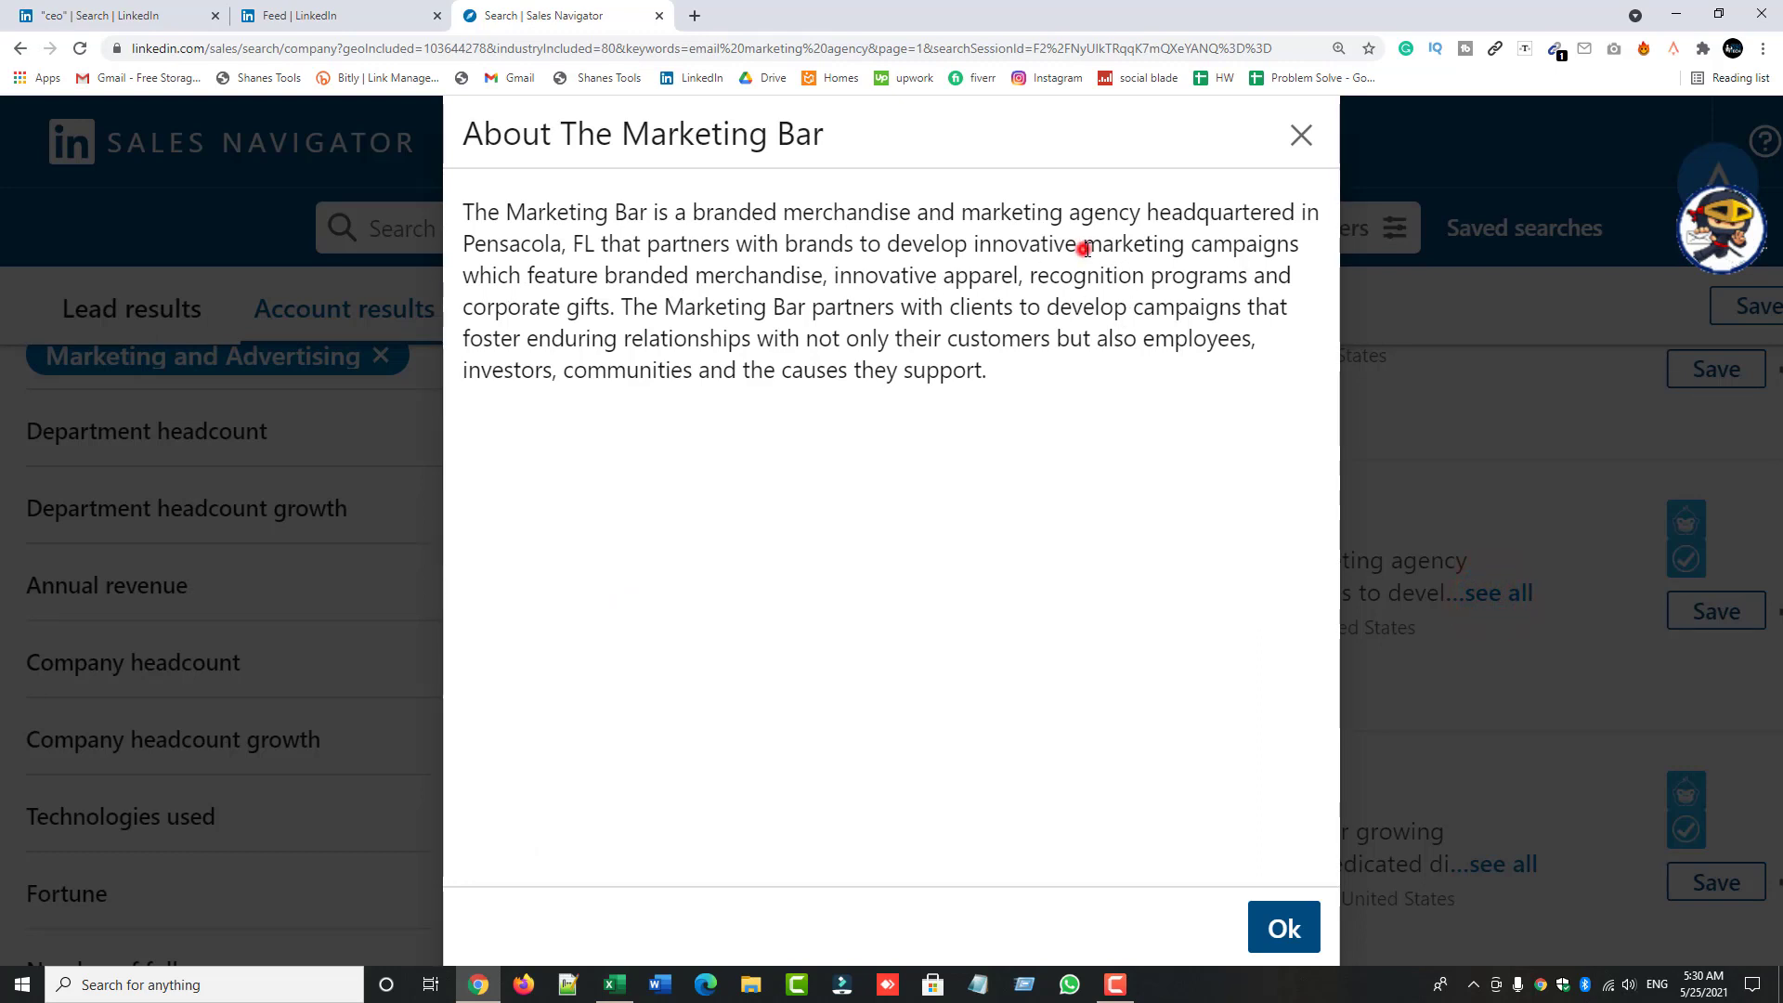
pyautogui.moveTo(1084, 248); pyautogui.dragTo(1301, 246)
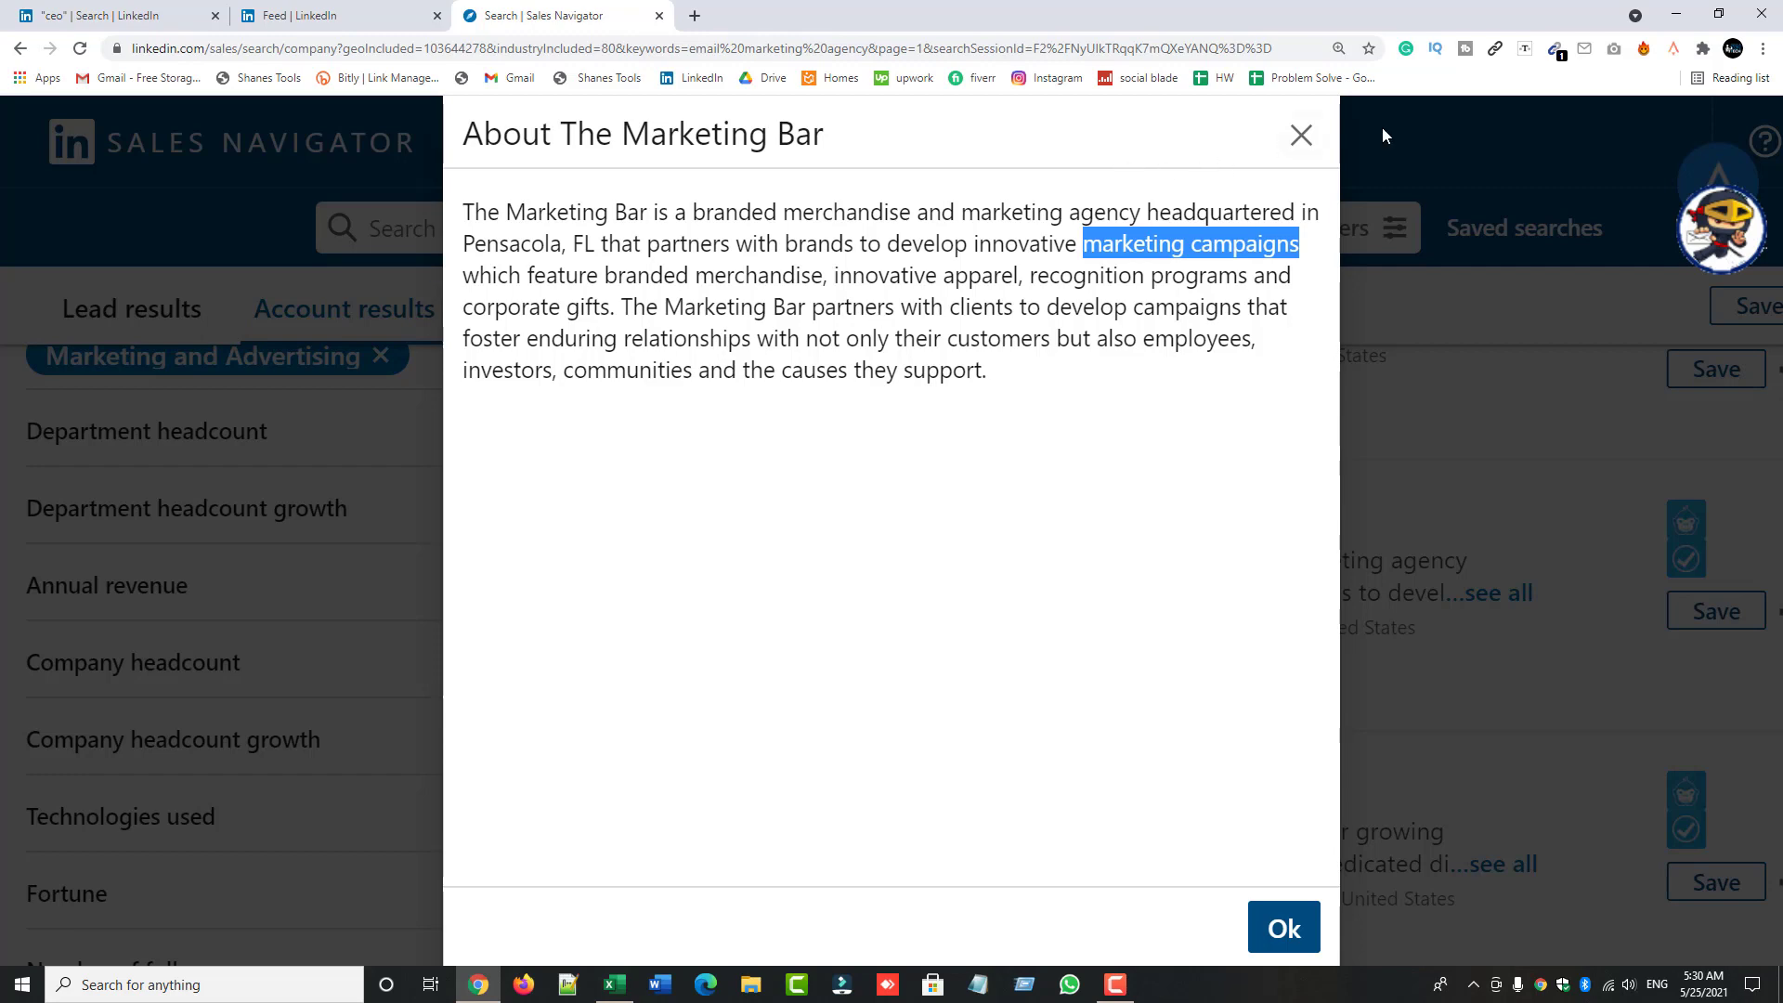
pyautogui.click(1301, 136)
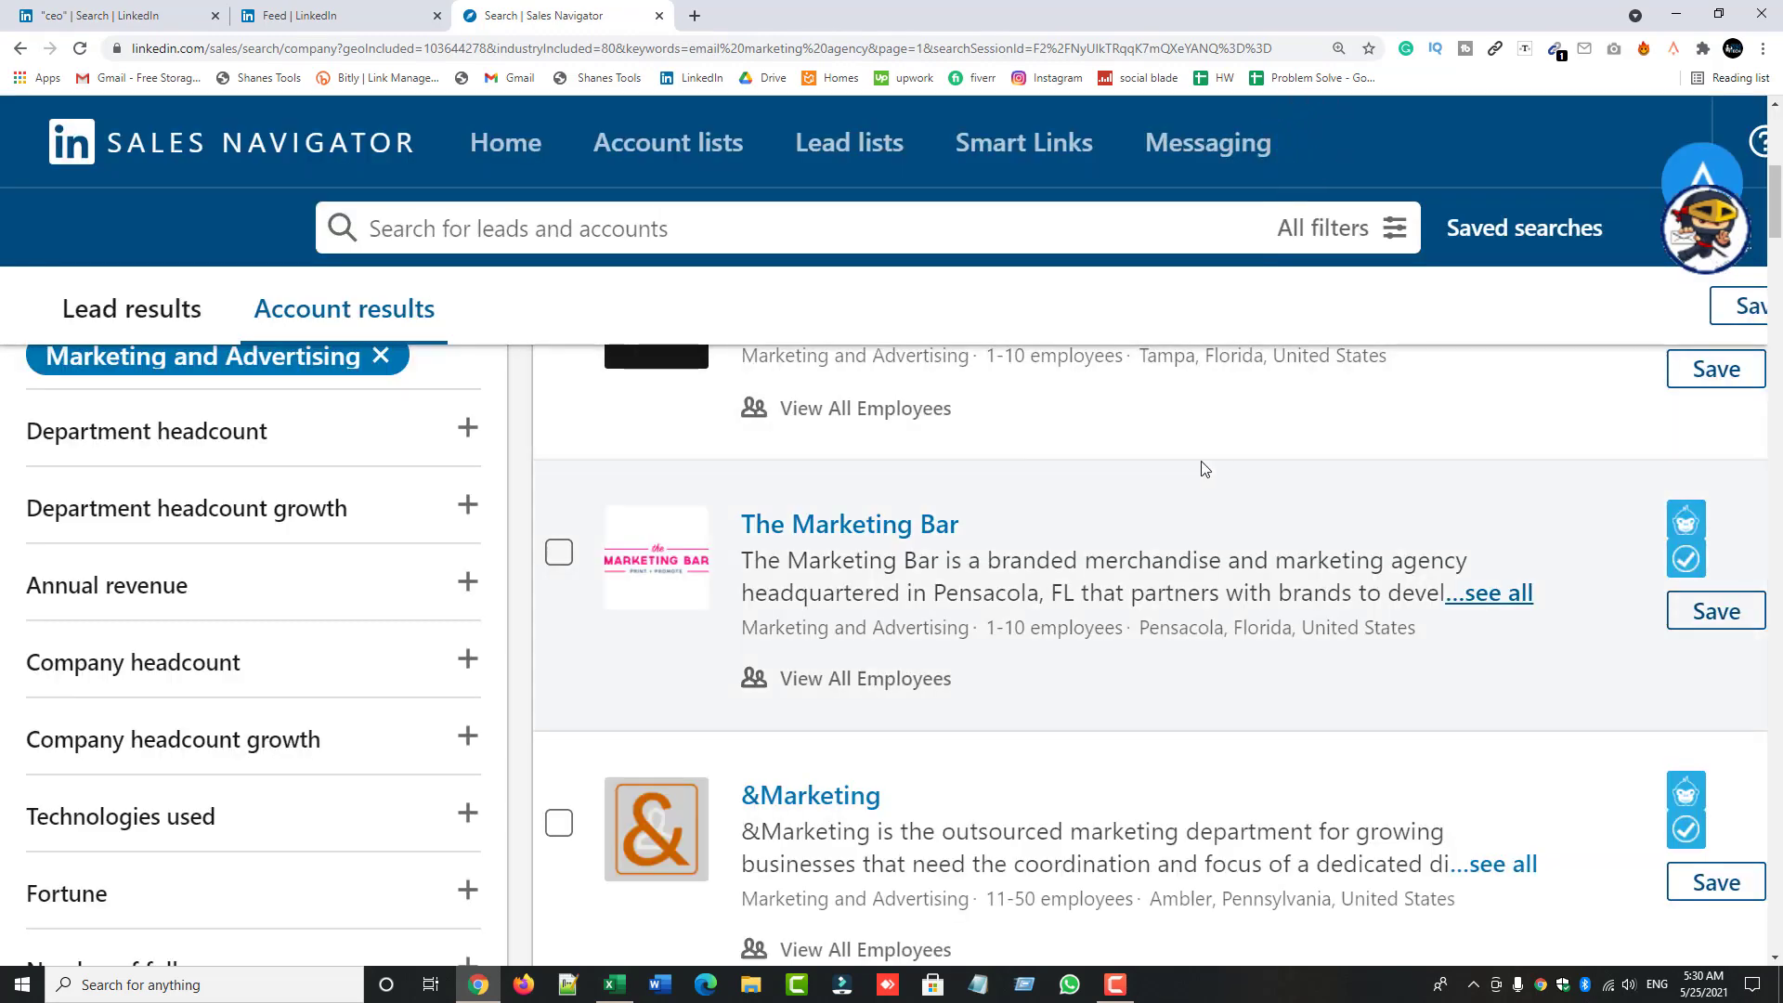
# - Look through the account results and open the Essence of Email - Email Marketing Agency page in a new tab
pyautogui.scroll(-1, 1204, 469)
pyautogui.scroll(10, 1022, 538)
pyautogui.scroll(-5, 836, 606)
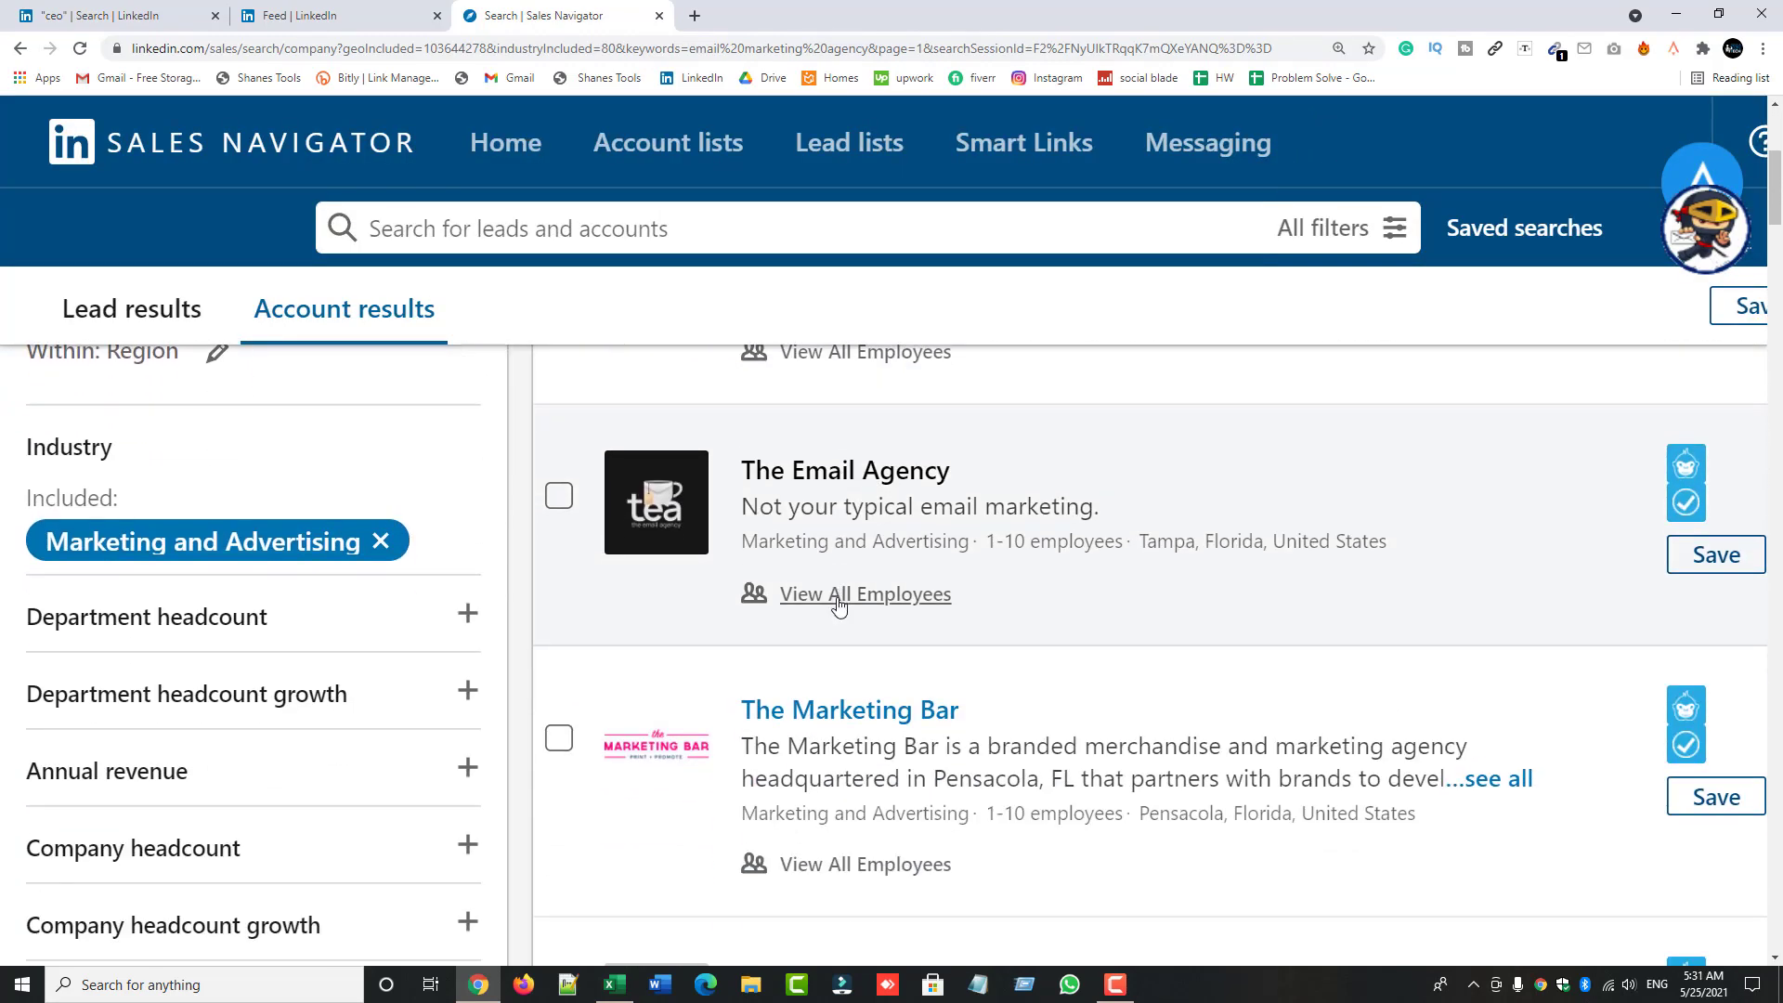
pyautogui.scroll(-11, 839, 606)
pyautogui.scroll(10, 839, 606)
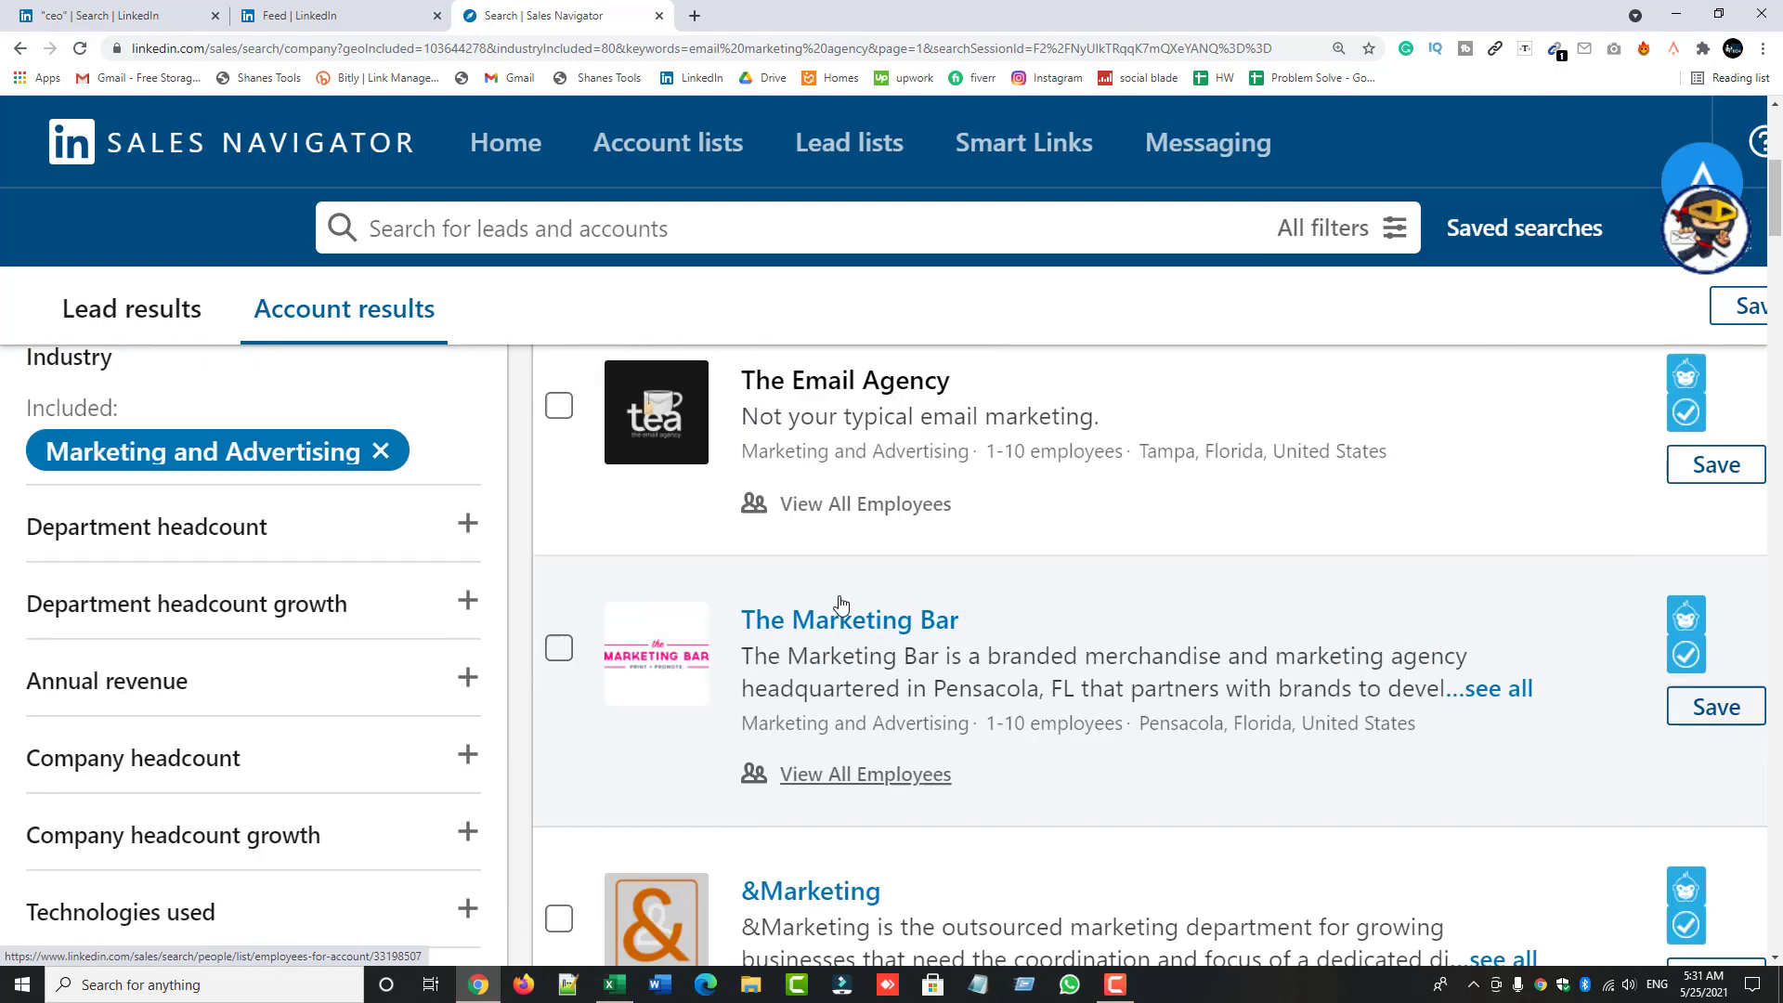
pyautogui.scroll(6, 839, 605)
pyautogui.rightClick(829, 662)
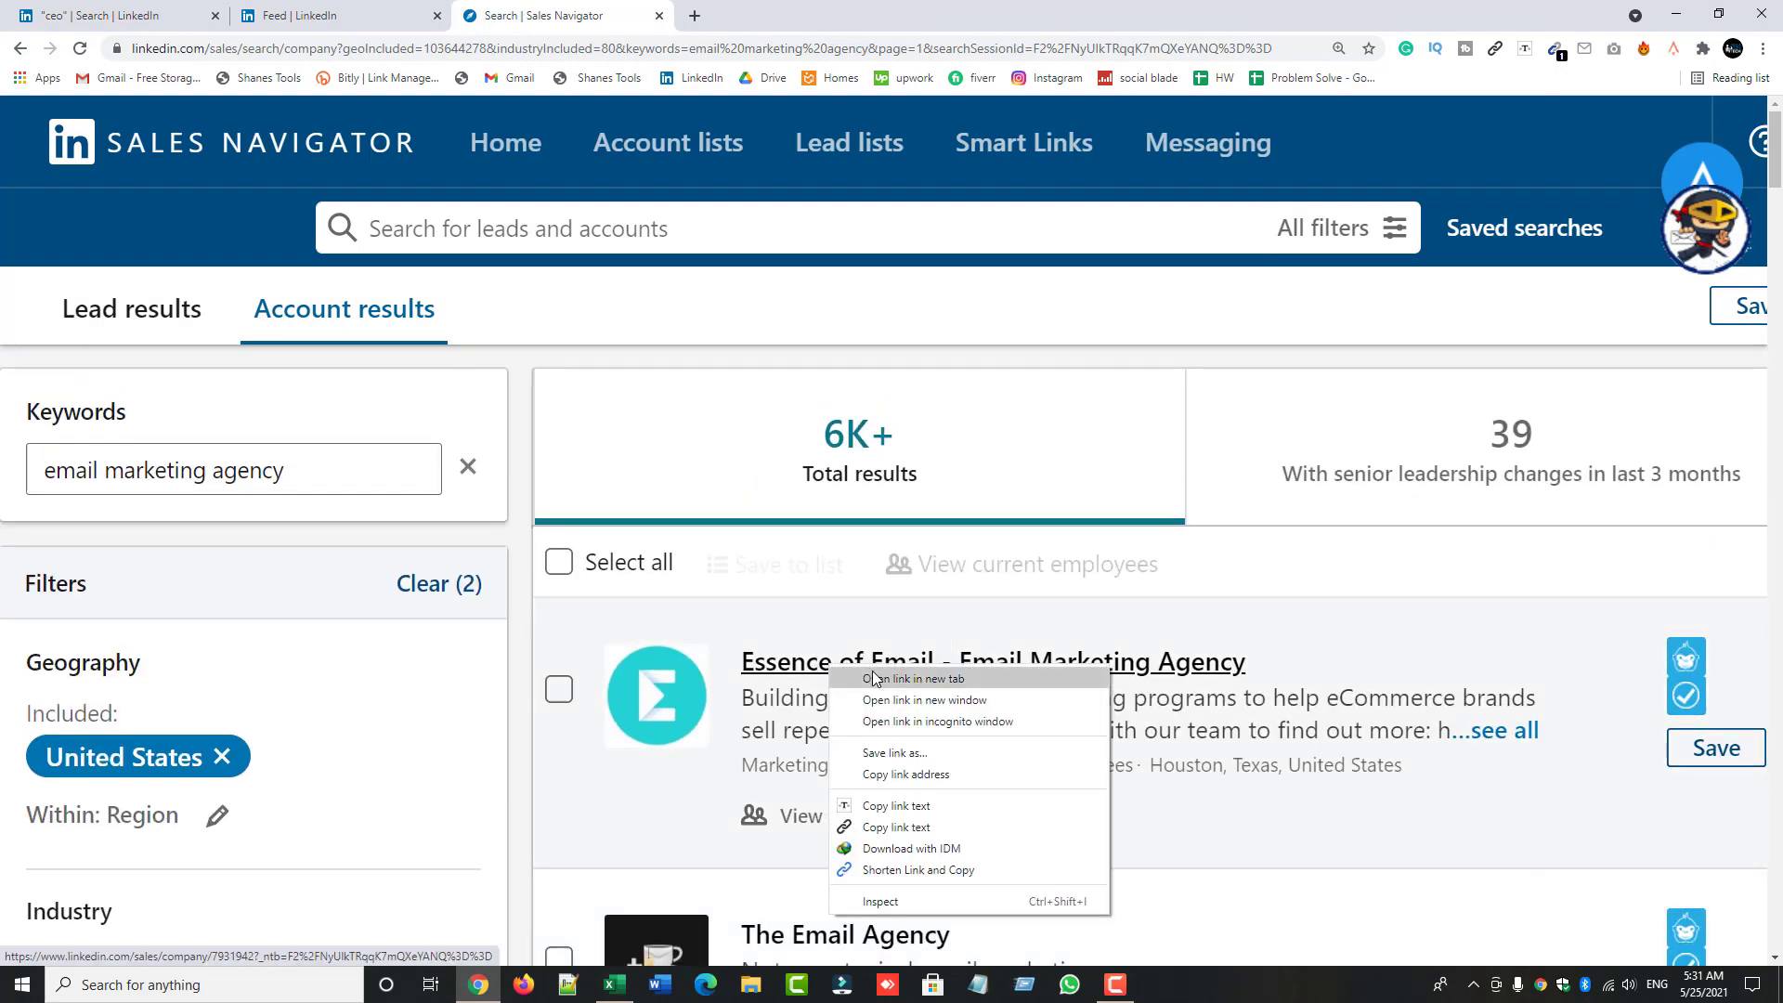
pyautogui.click(874, 678)
pyautogui.click(747, 16)
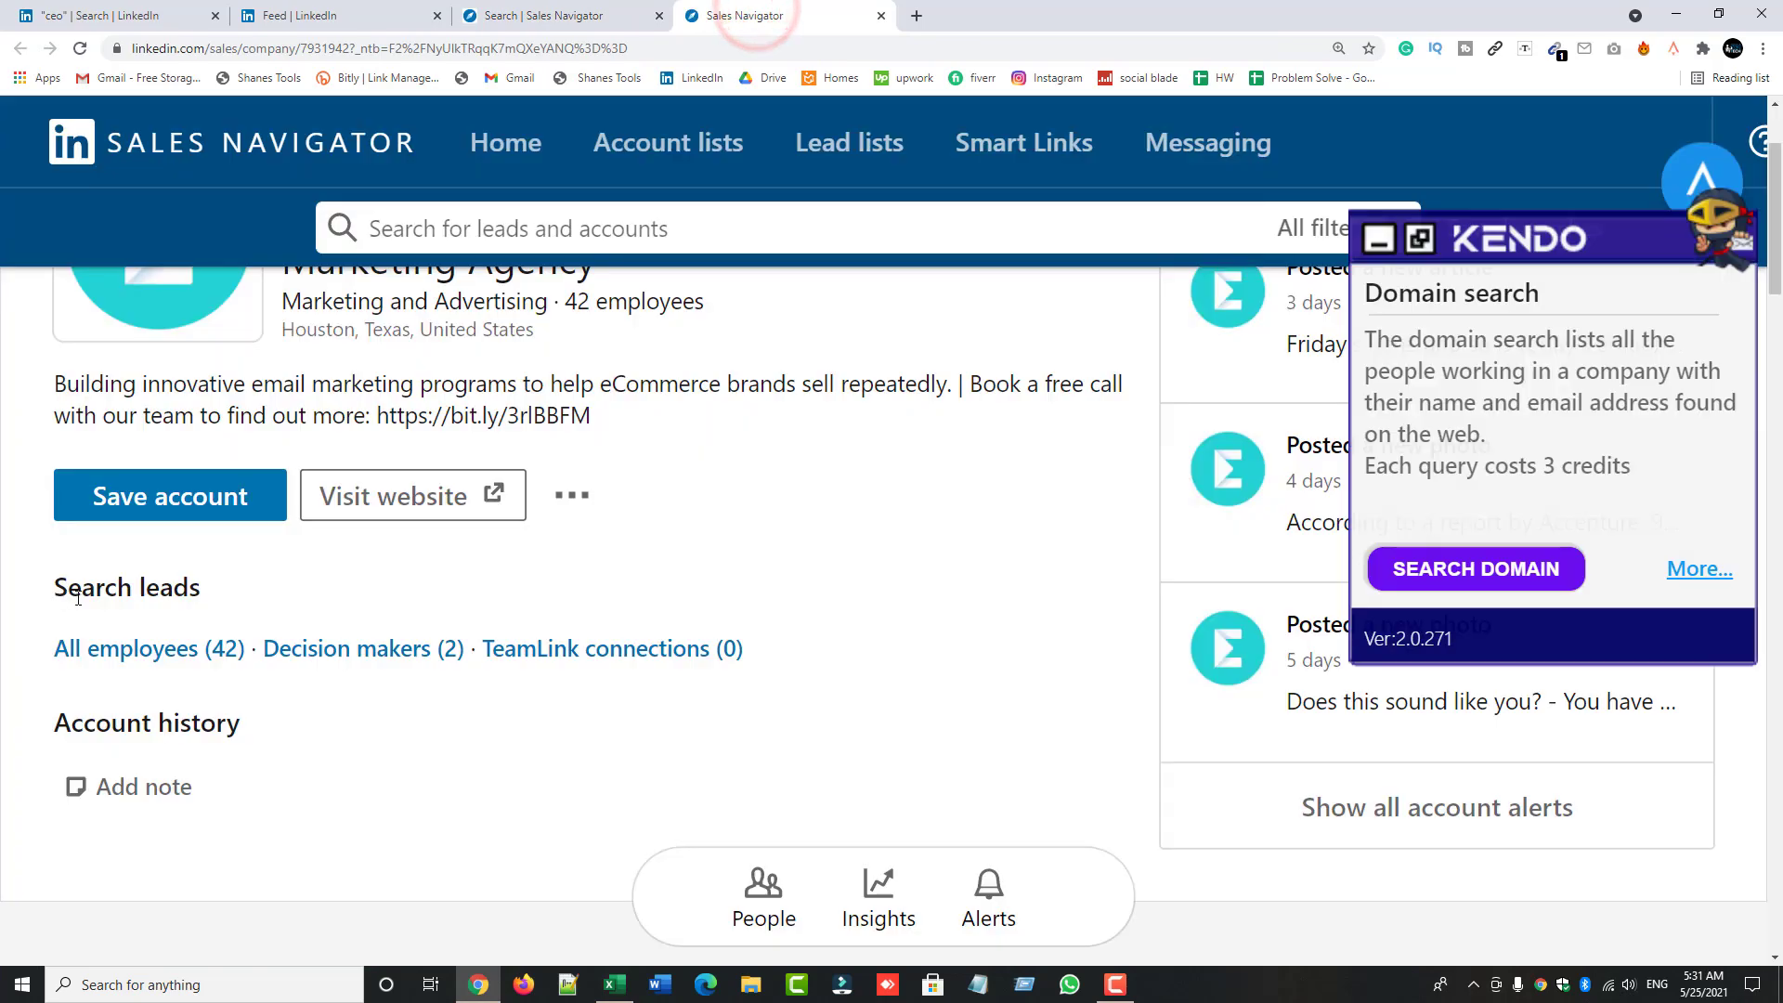
# - Show the decision makers of Essence of Email from the account's lead search links
pyautogui.tripleClick(202, 591)
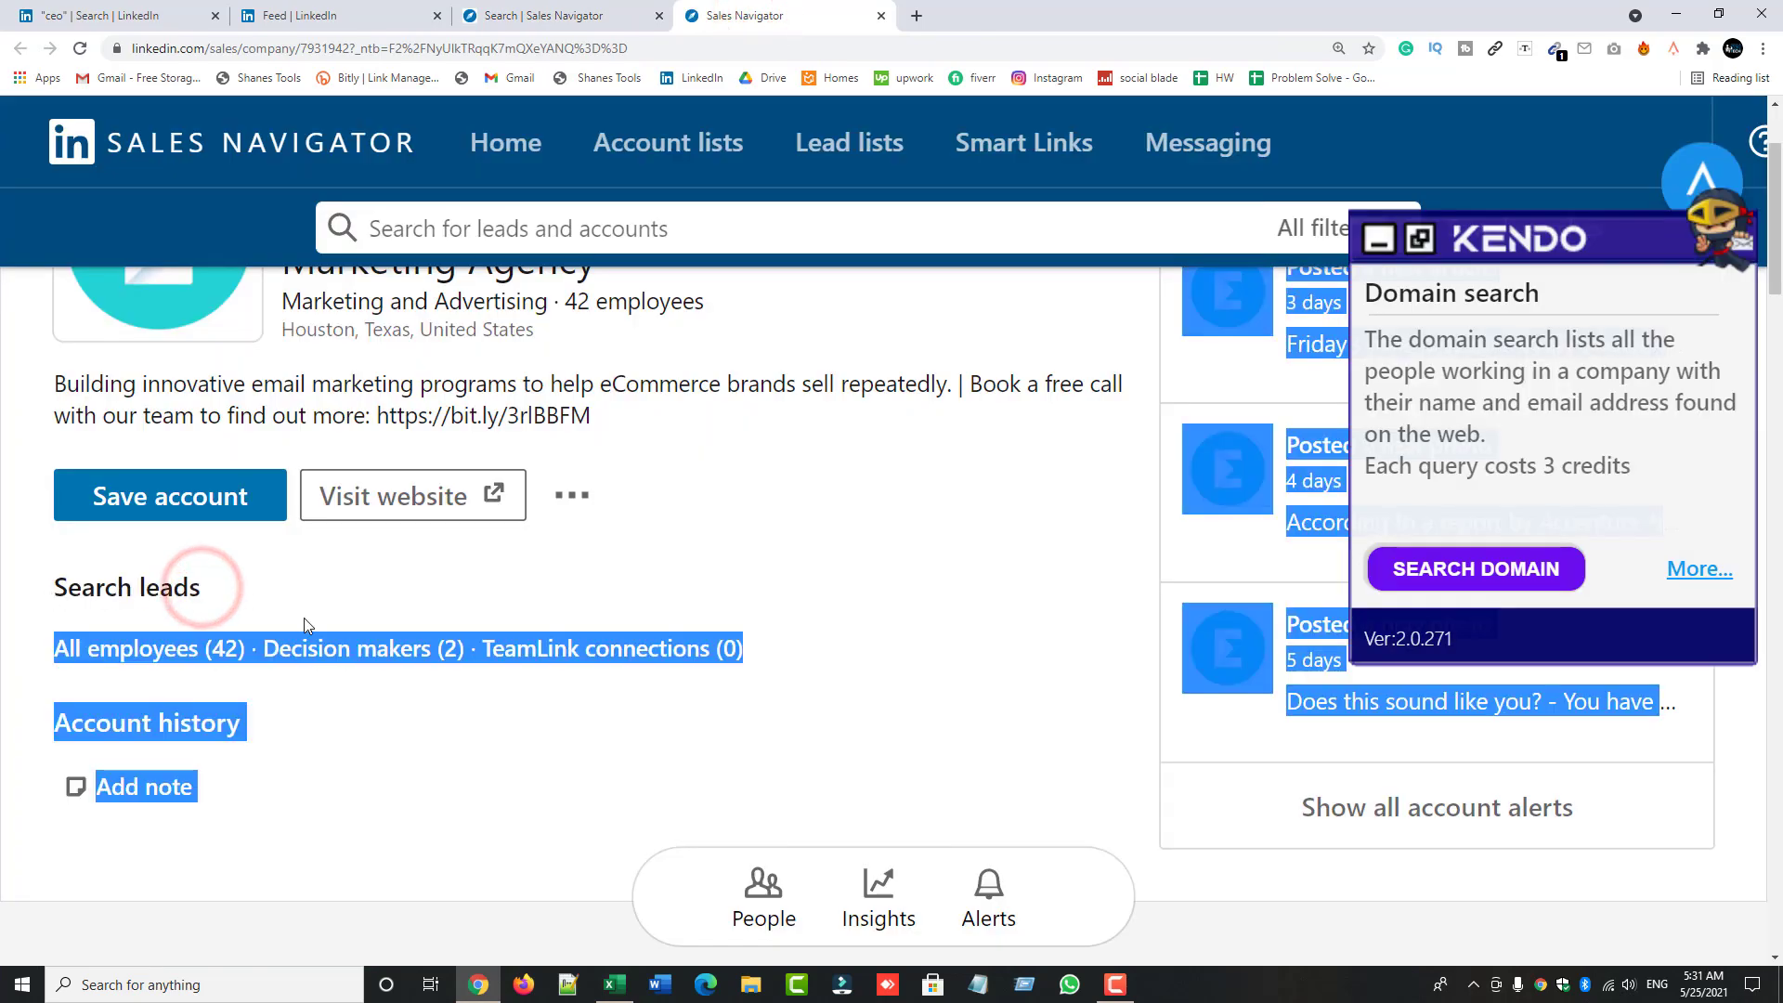
pyautogui.click(405, 713)
pyautogui.rightClick(370, 657)
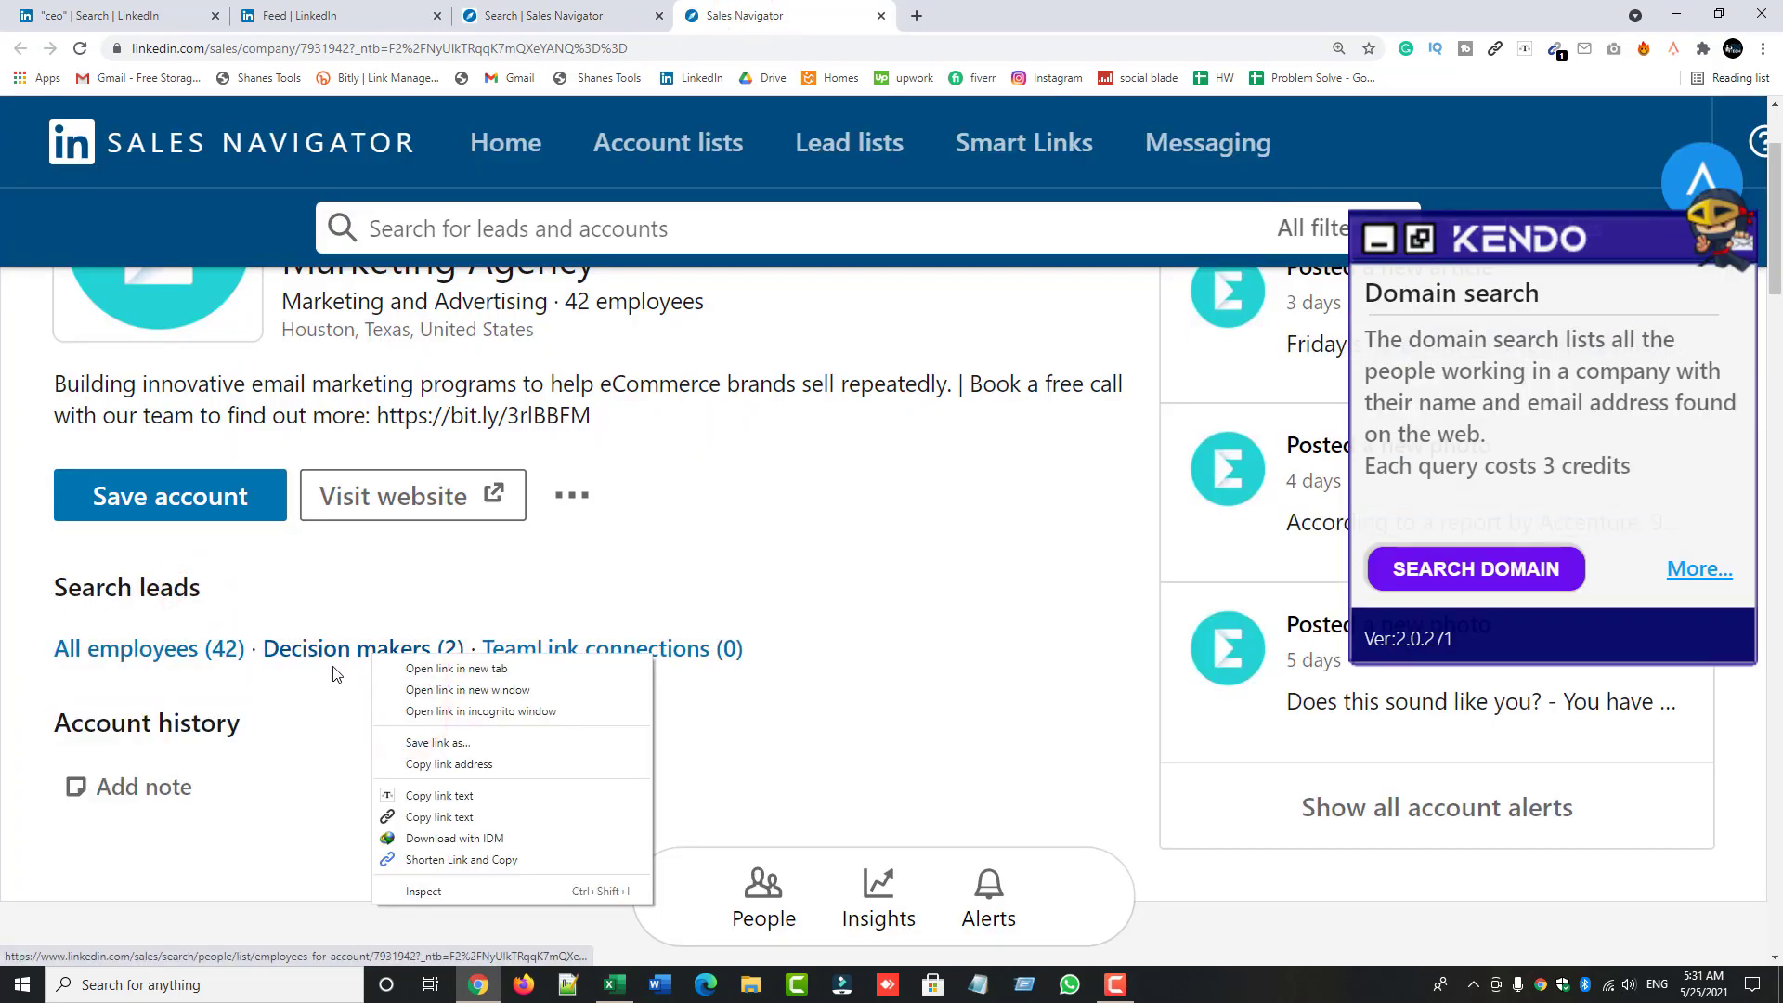
pyautogui.click(328, 649)
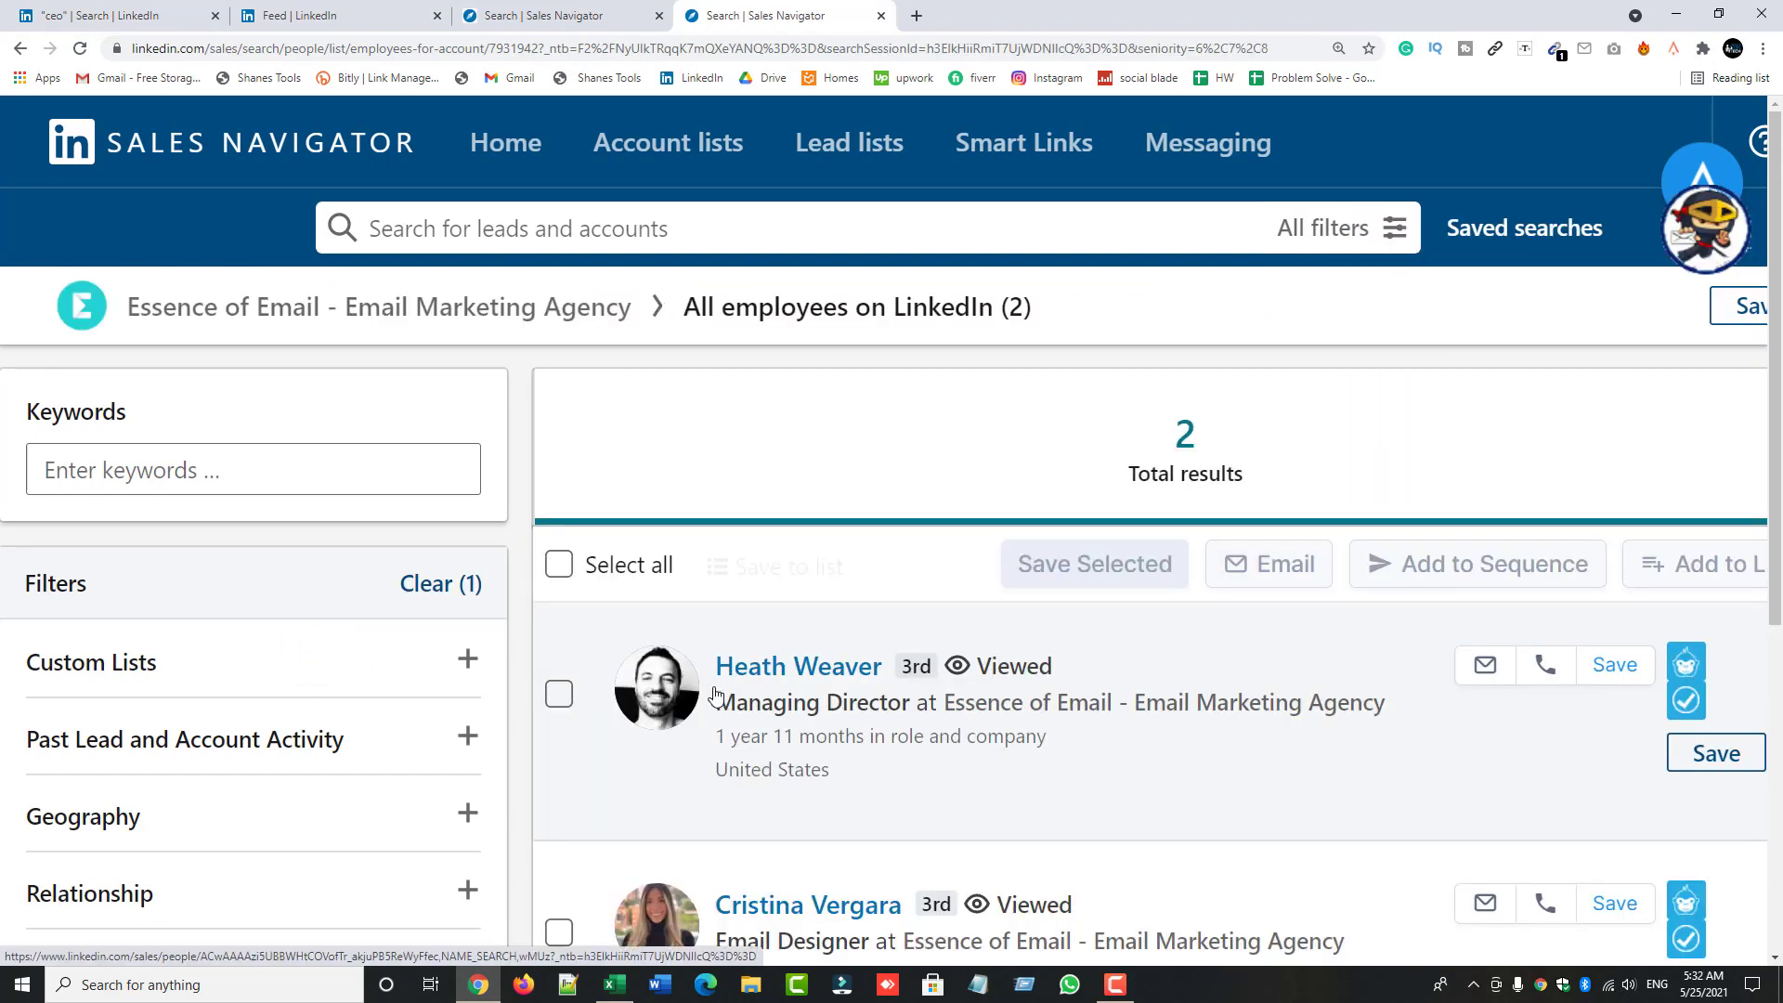
# - Open Google Drive in a new tab, create a blank Google Sheets spreadsheet, and close the Drive tab
pyautogui.click(915, 15)
pyautogui.write('dr')
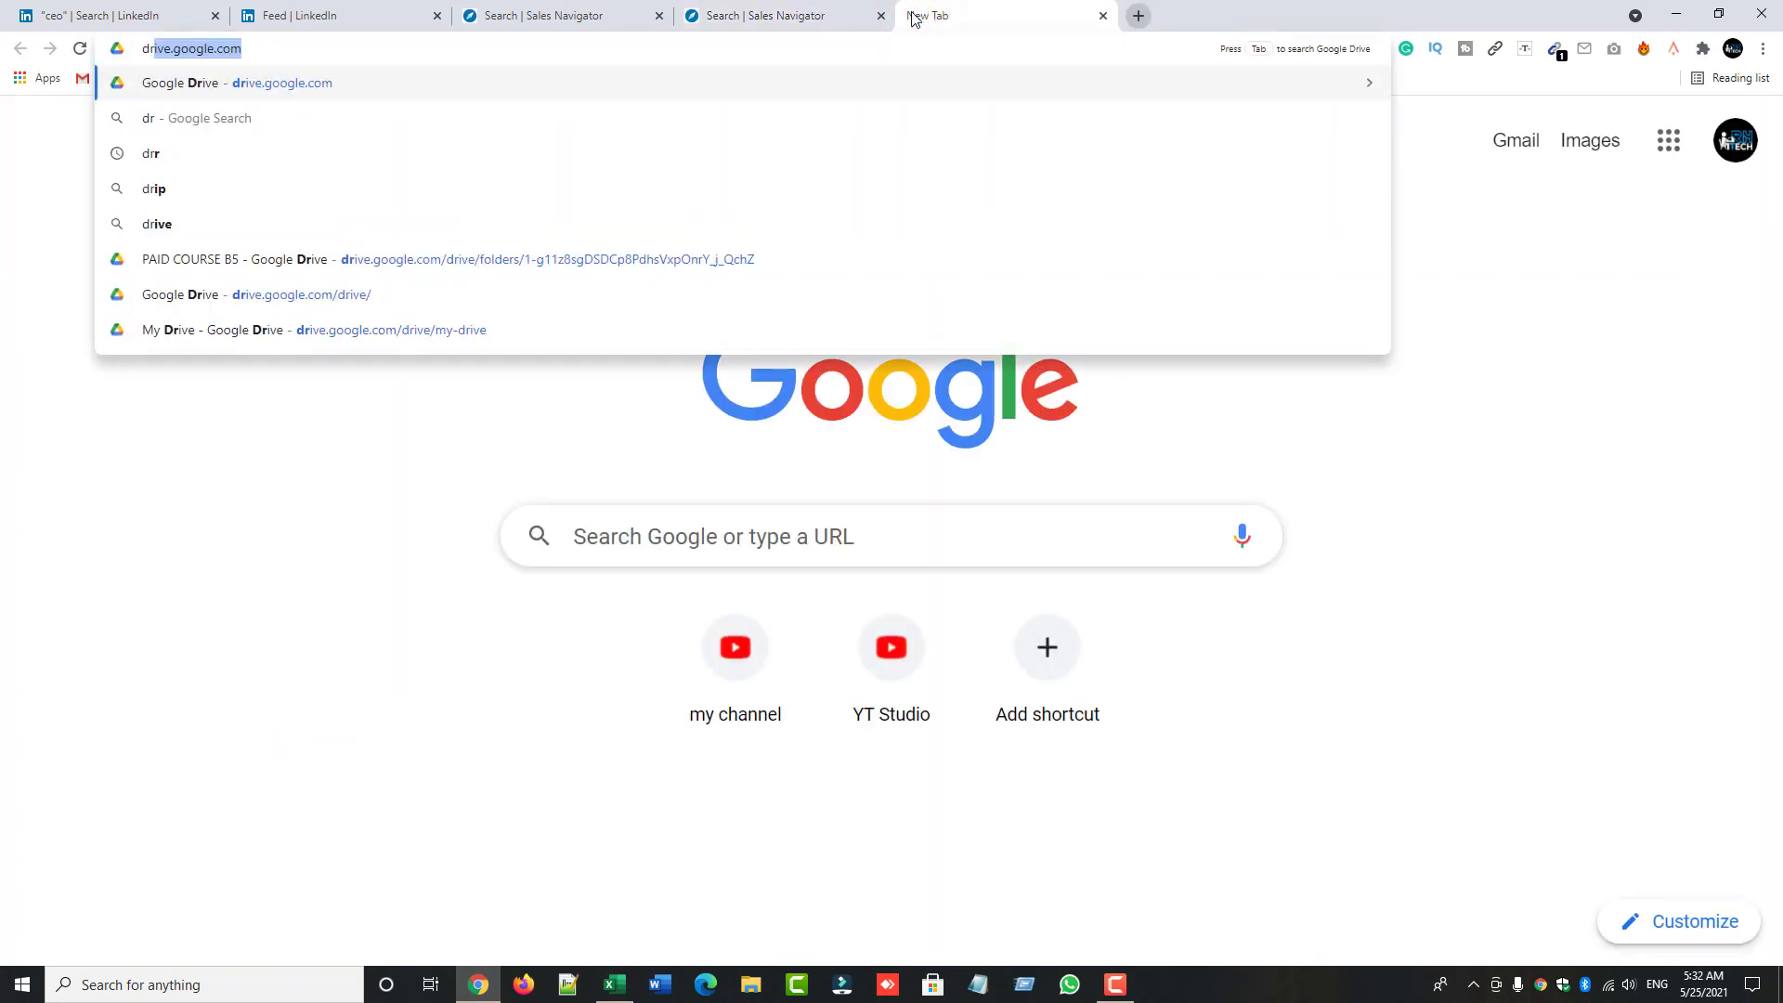
pyautogui.press('Return')
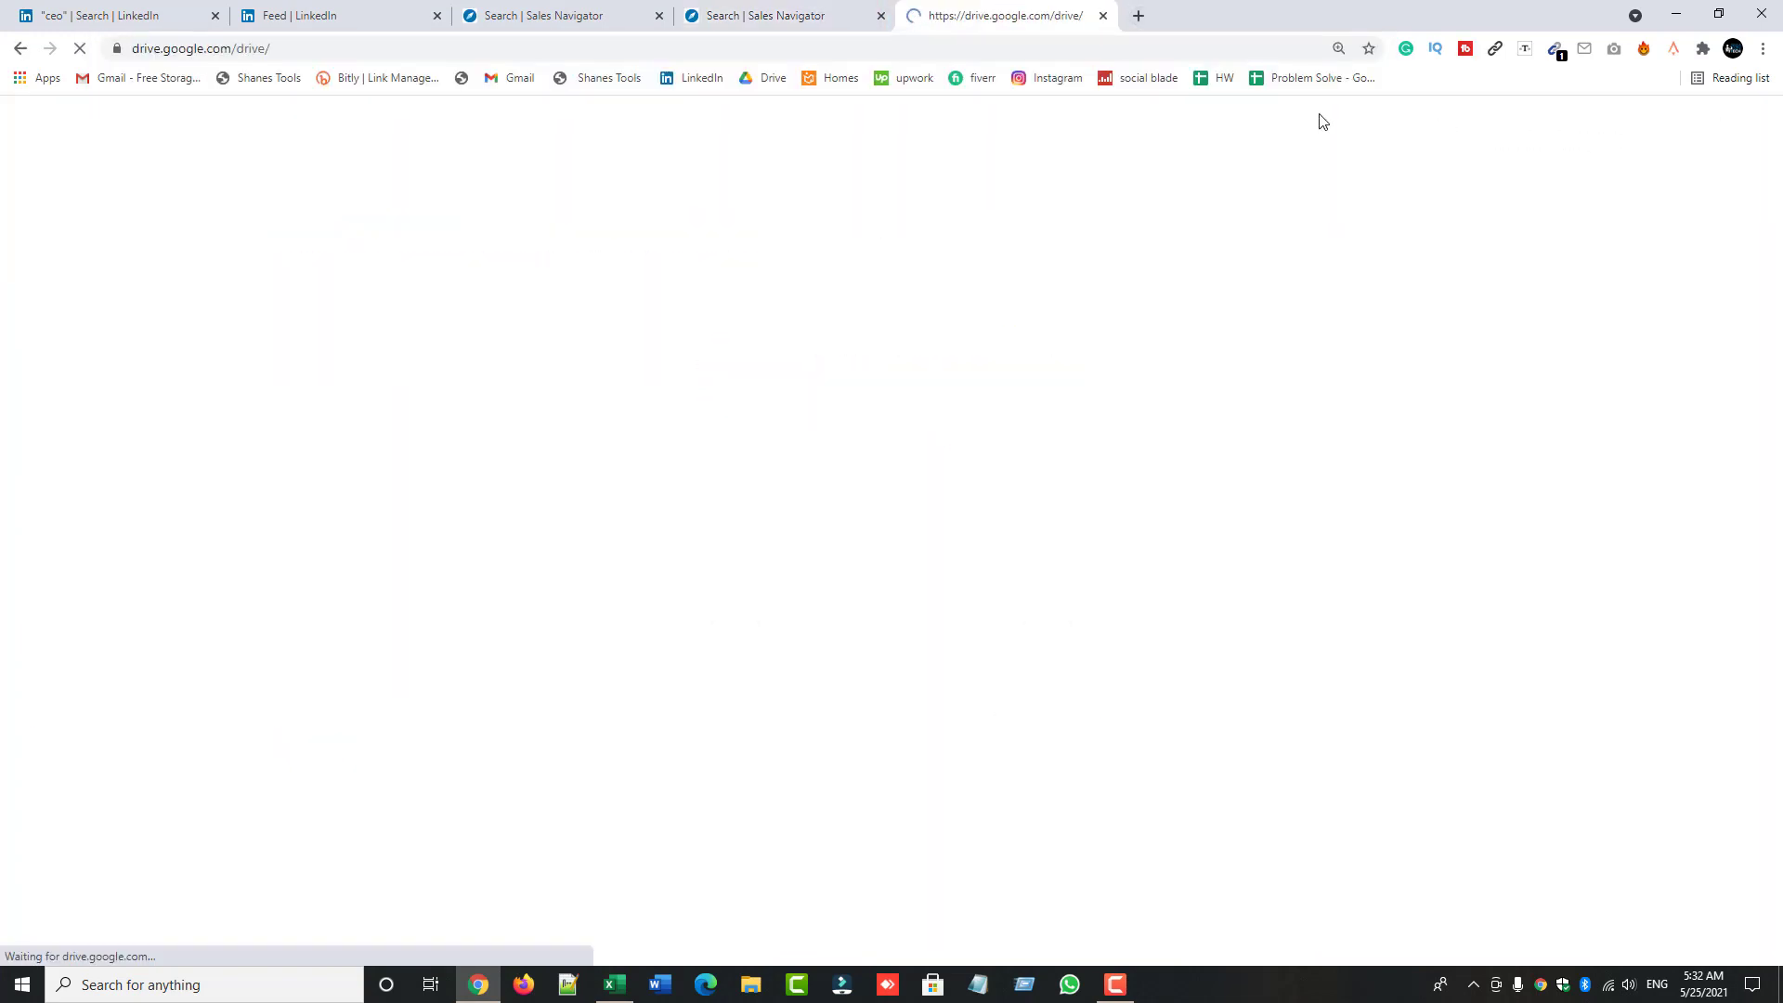
pyautogui.click(119, 218)
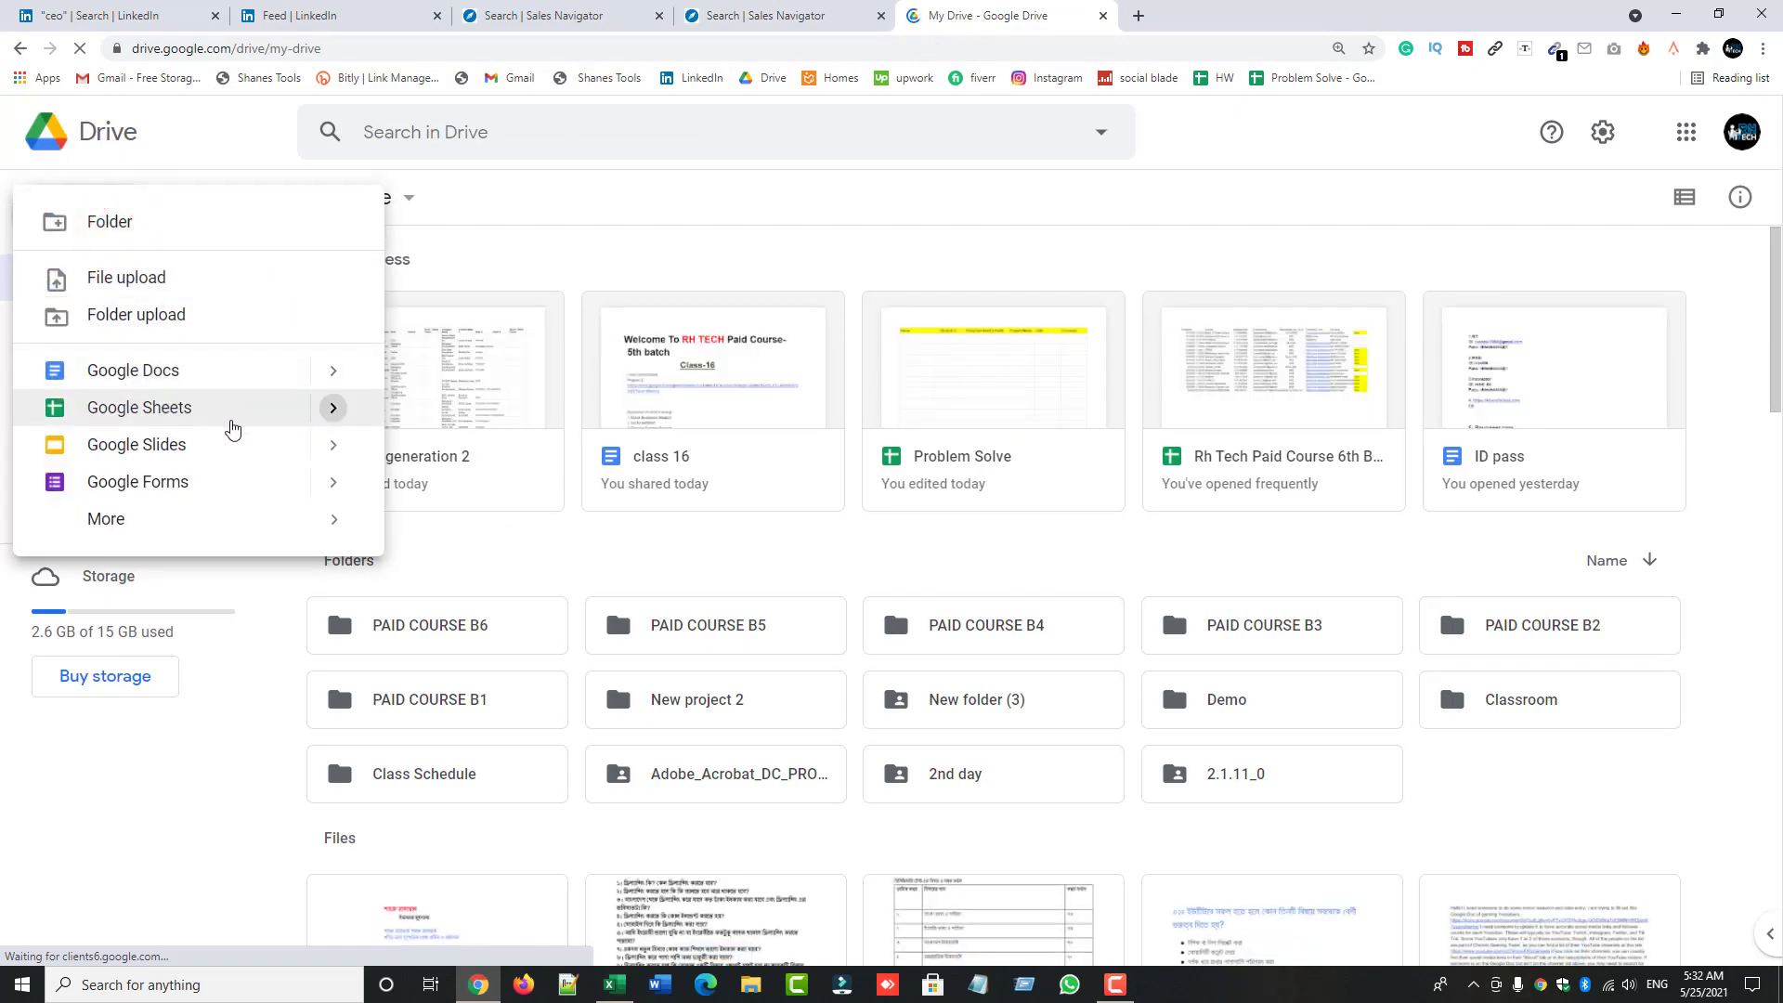
pyautogui.click(209, 415)
pyautogui.click(1104, 16)
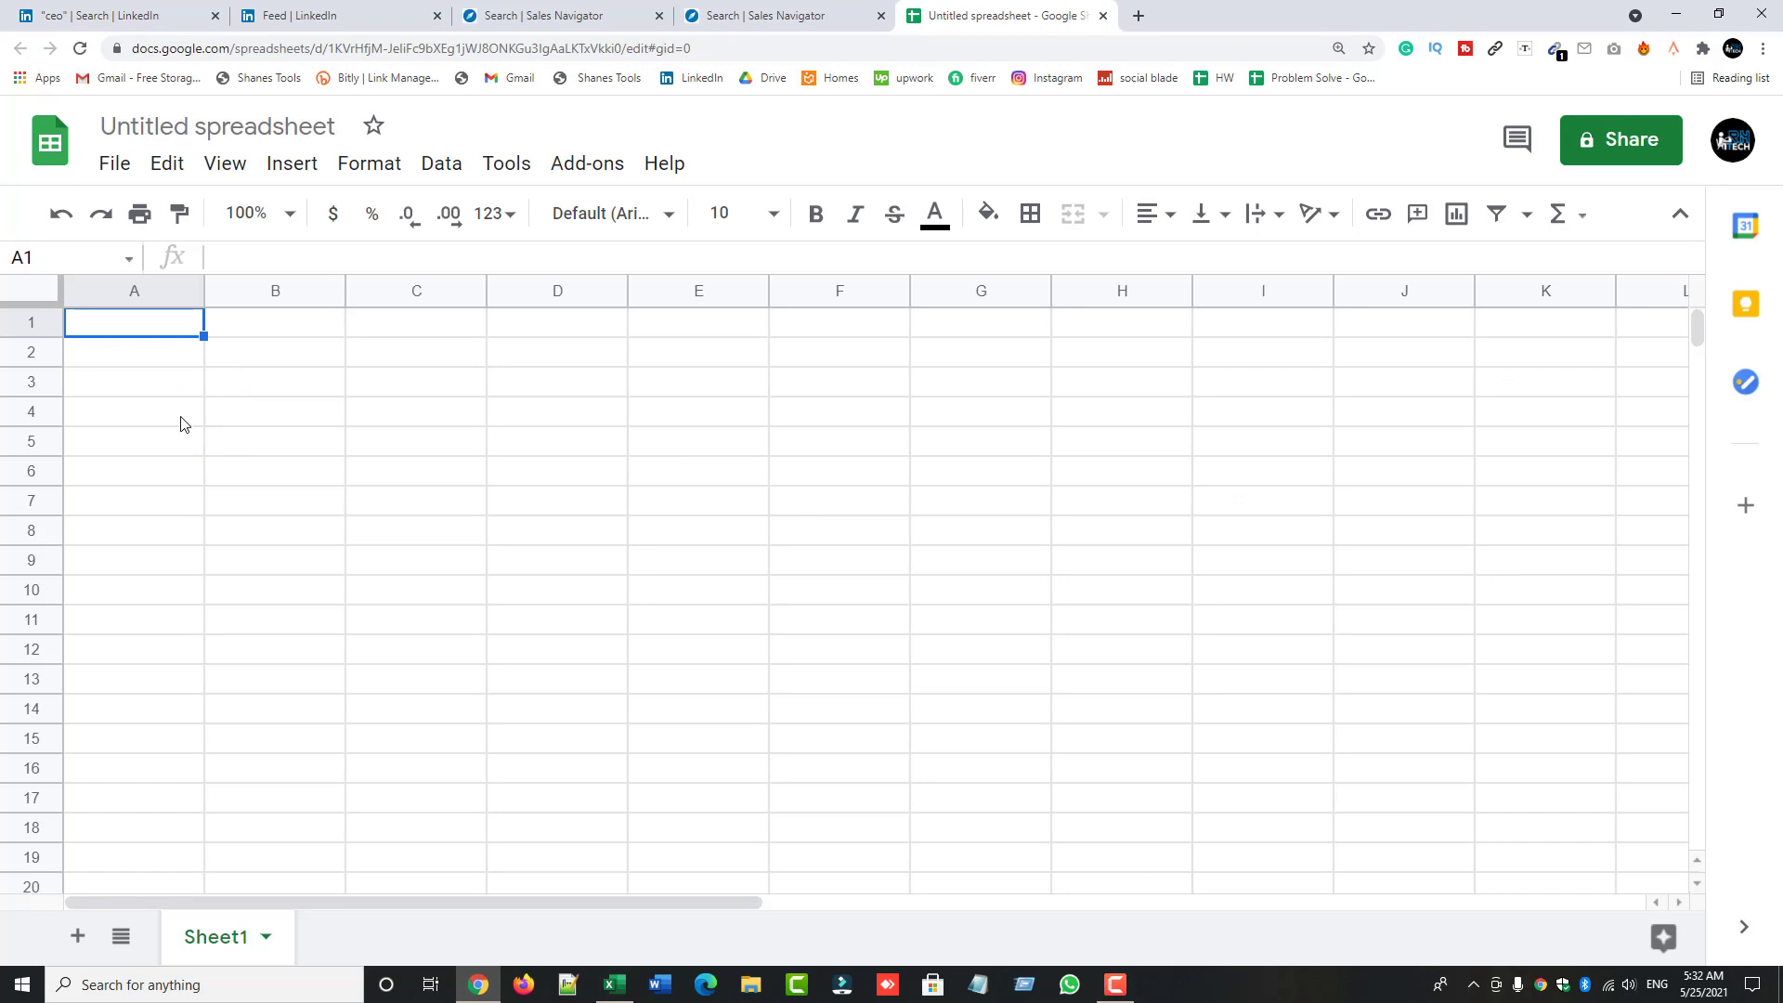
# - Enter the header "Linkedin Profile" in cell A1 of the new spreadsheet
pyautogui.click(153, 325)
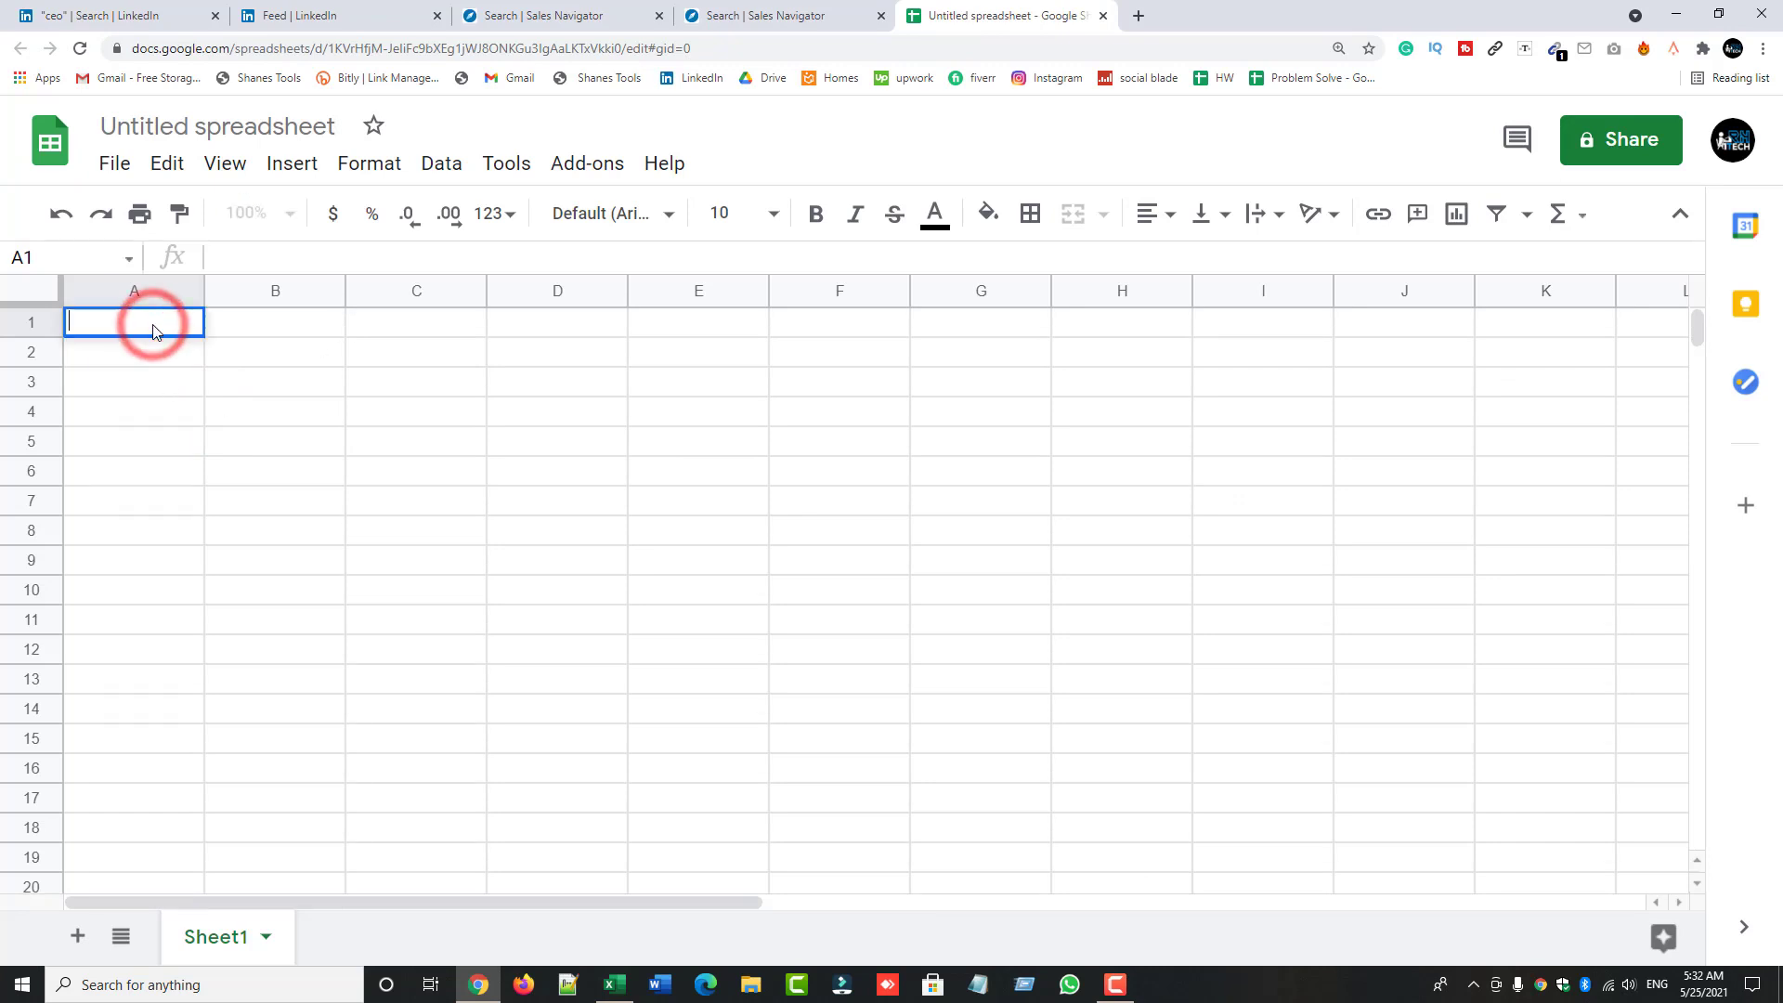
pyautogui.write('Linkedin Profile')
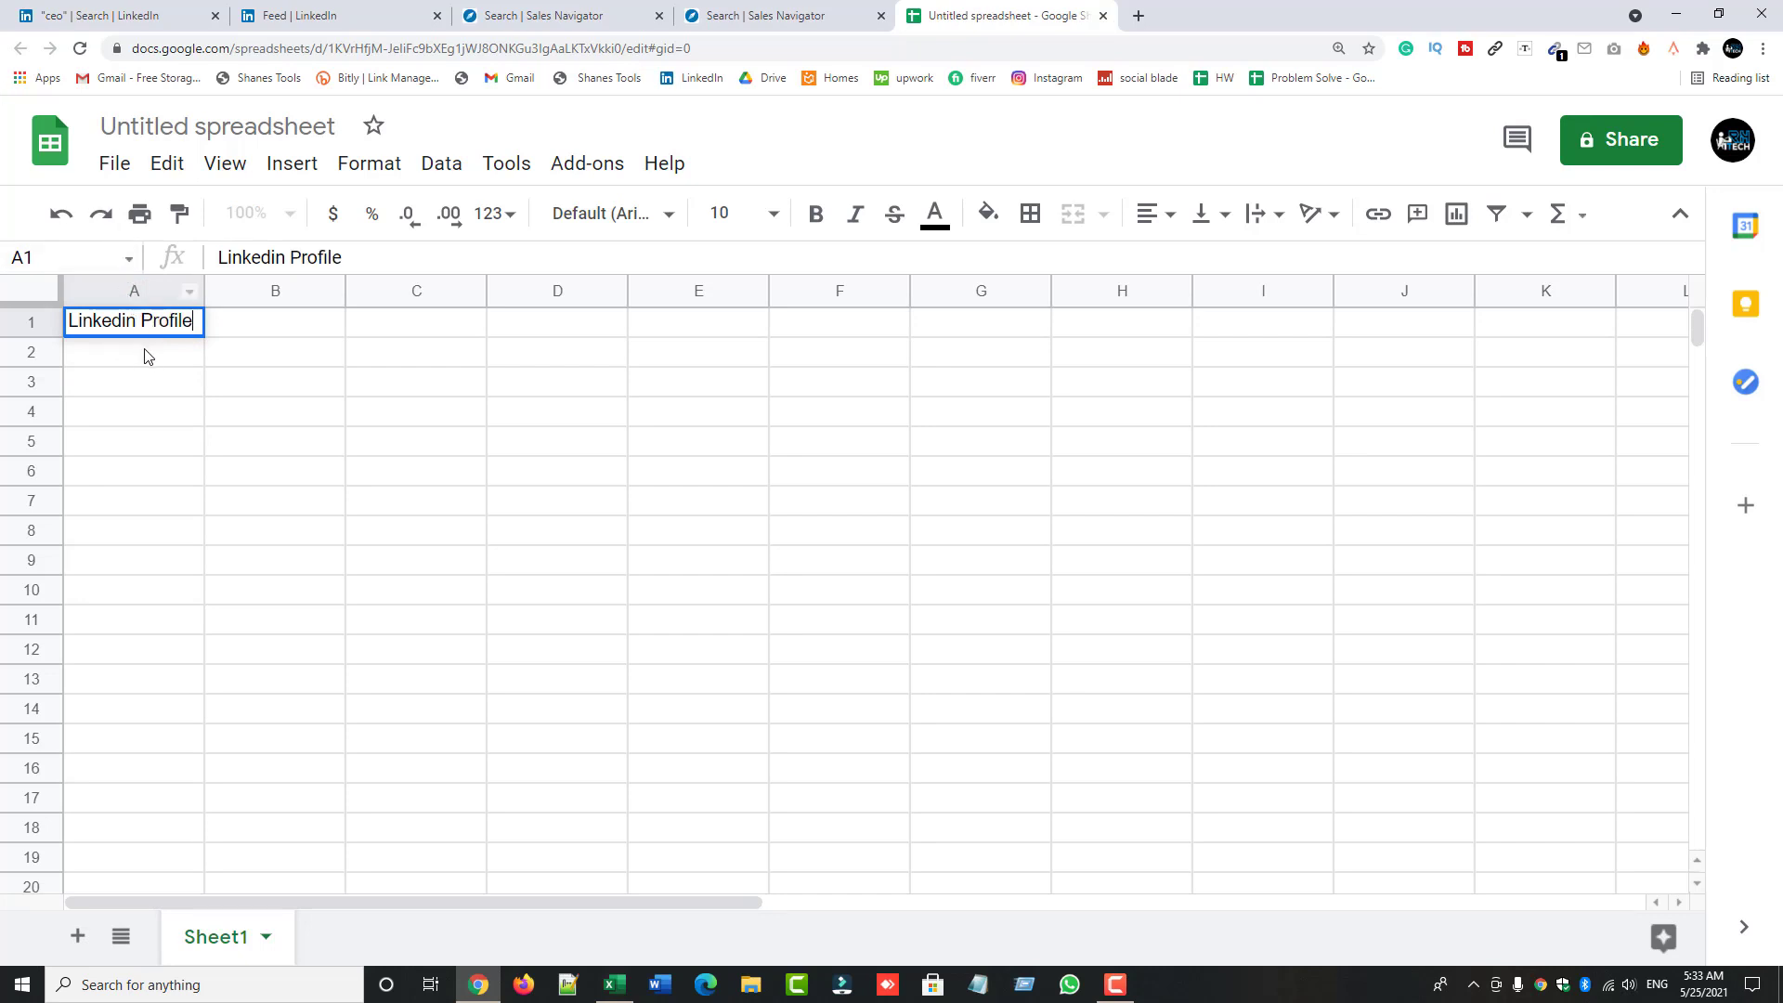
pyautogui.click(144, 352)
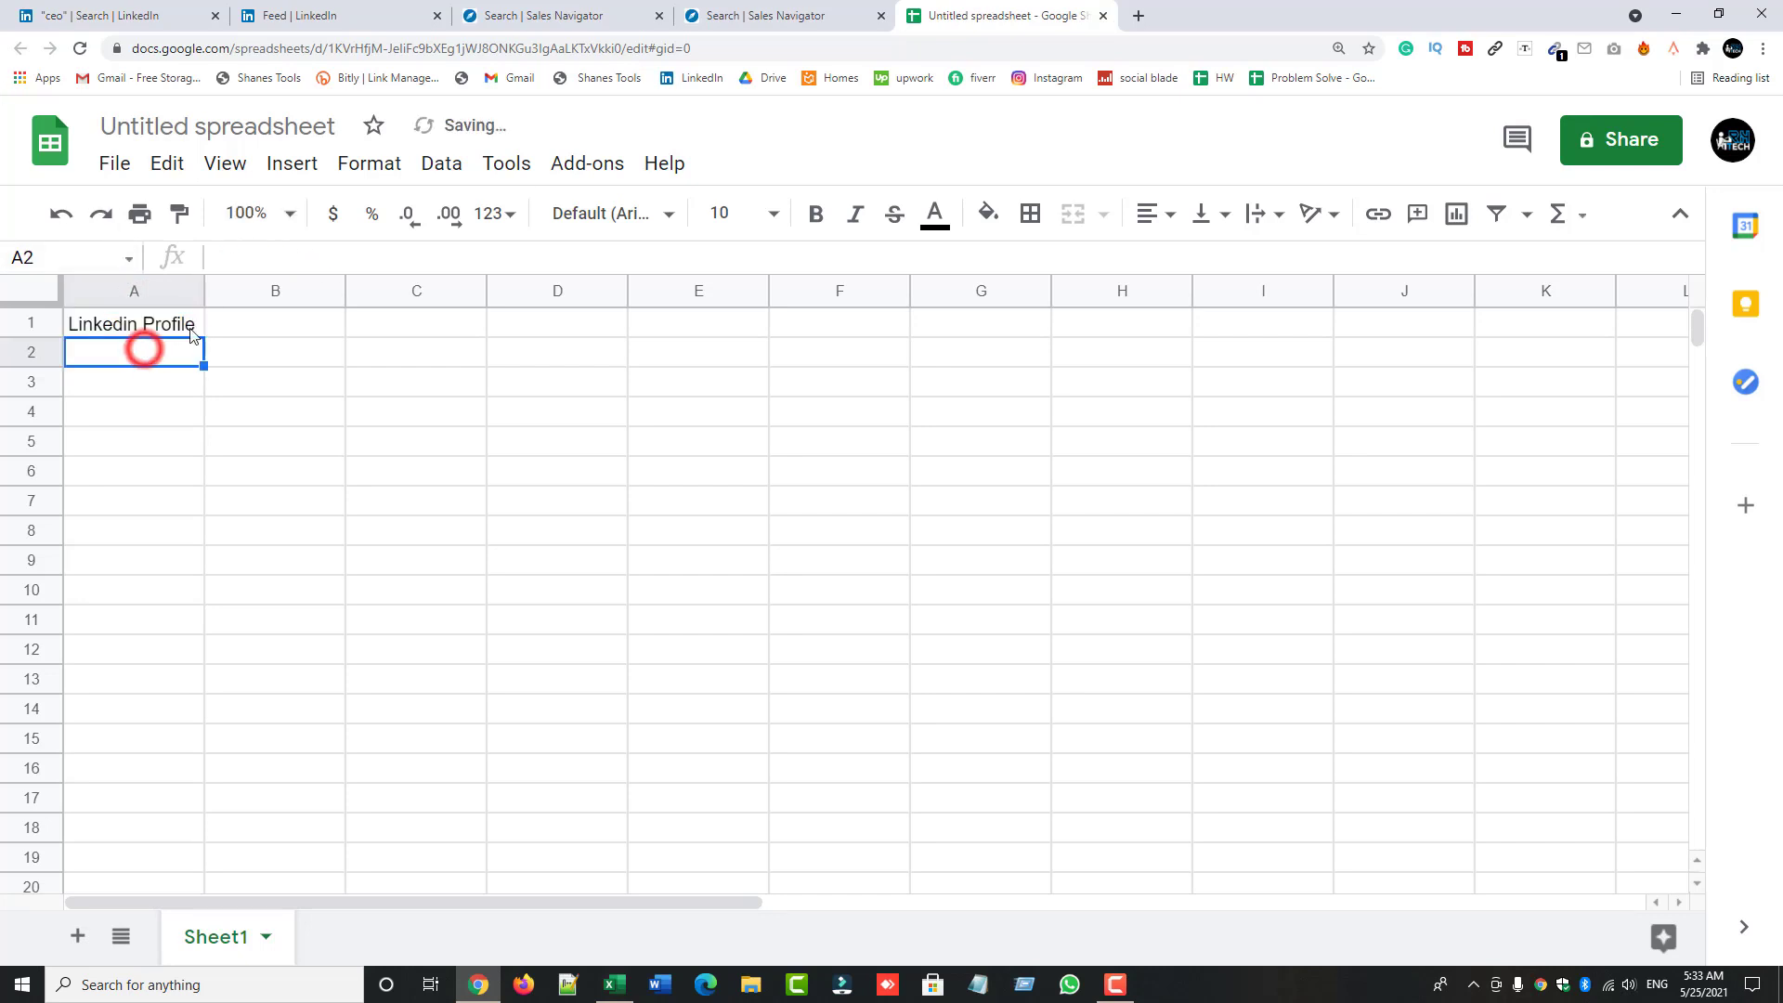
pyautogui.click(816, 15)
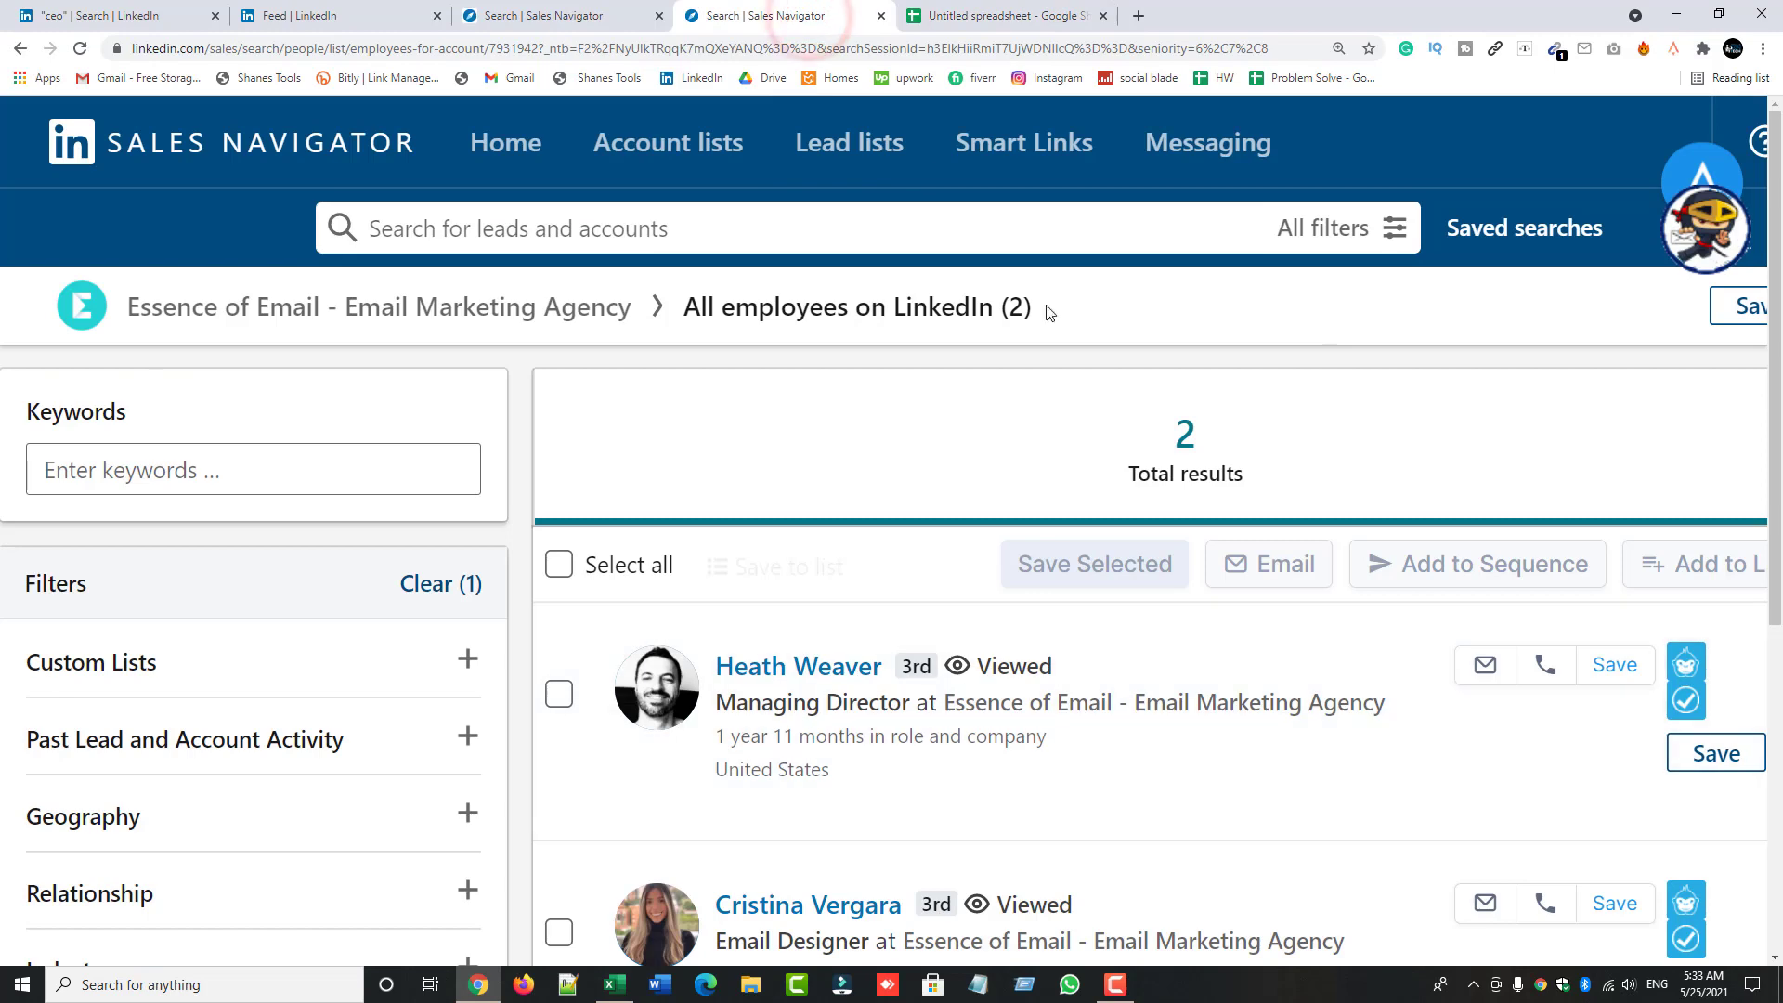
pyautogui.rightClick(845, 669)
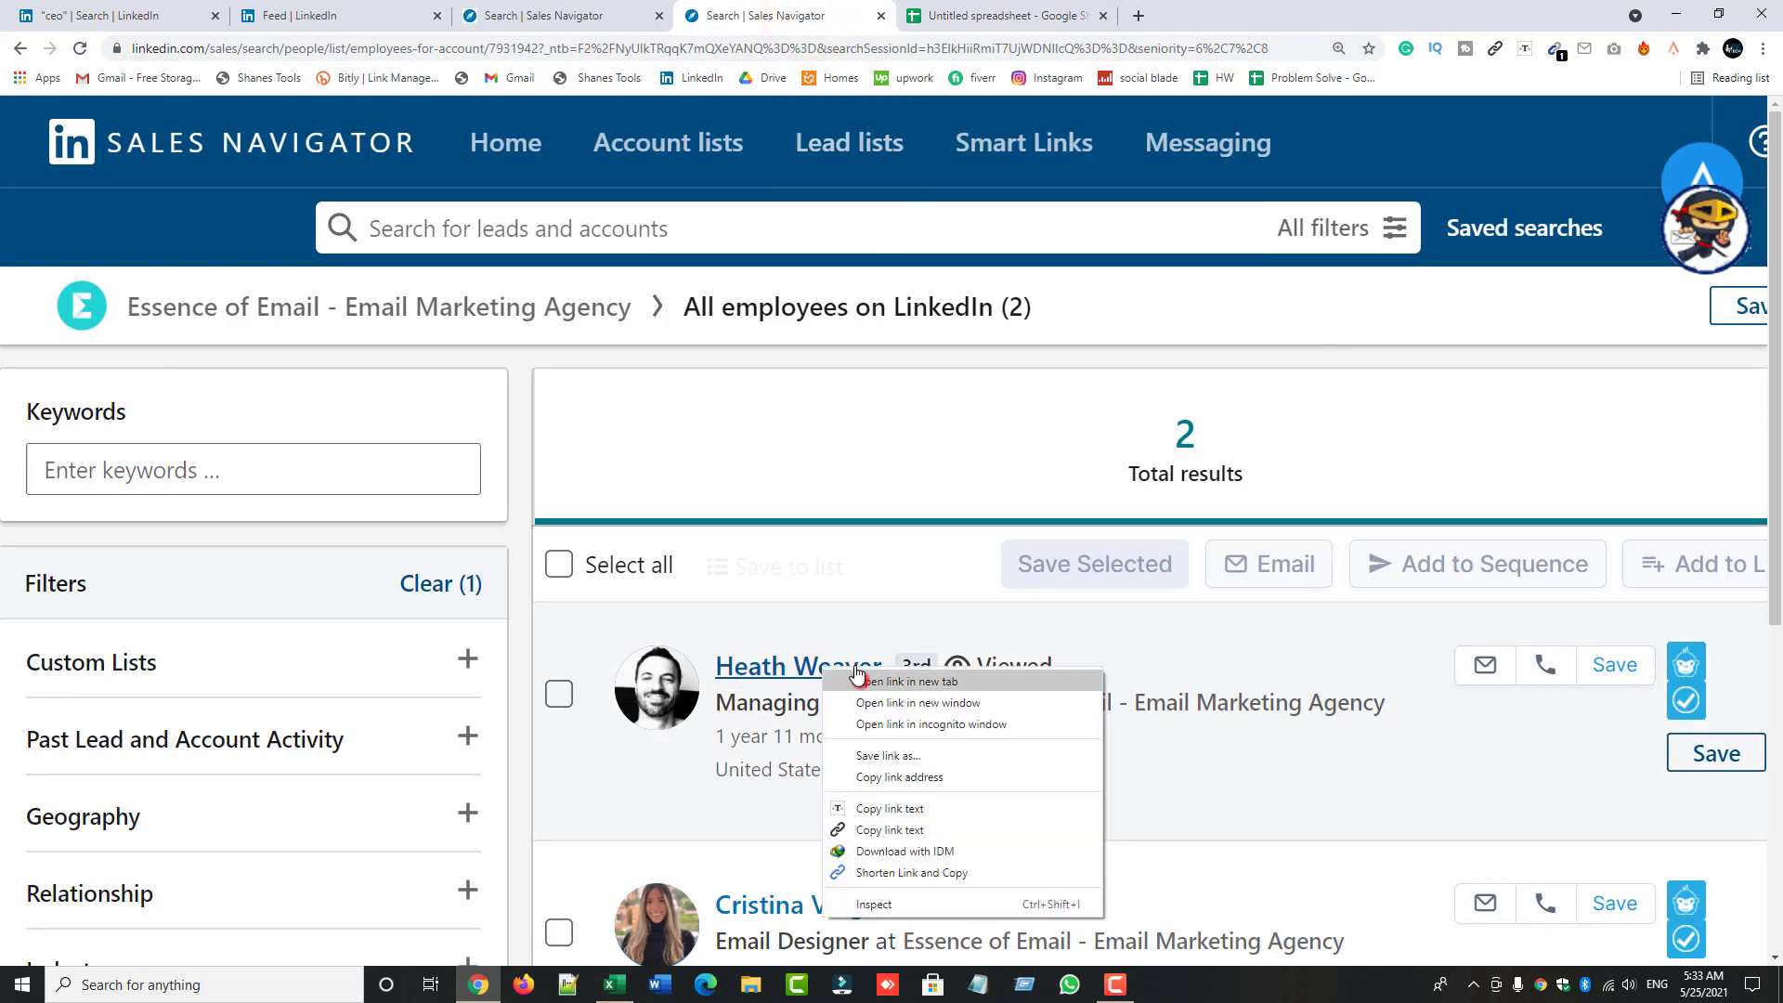
pyautogui.click(860, 681)
pyautogui.click(933, 19)
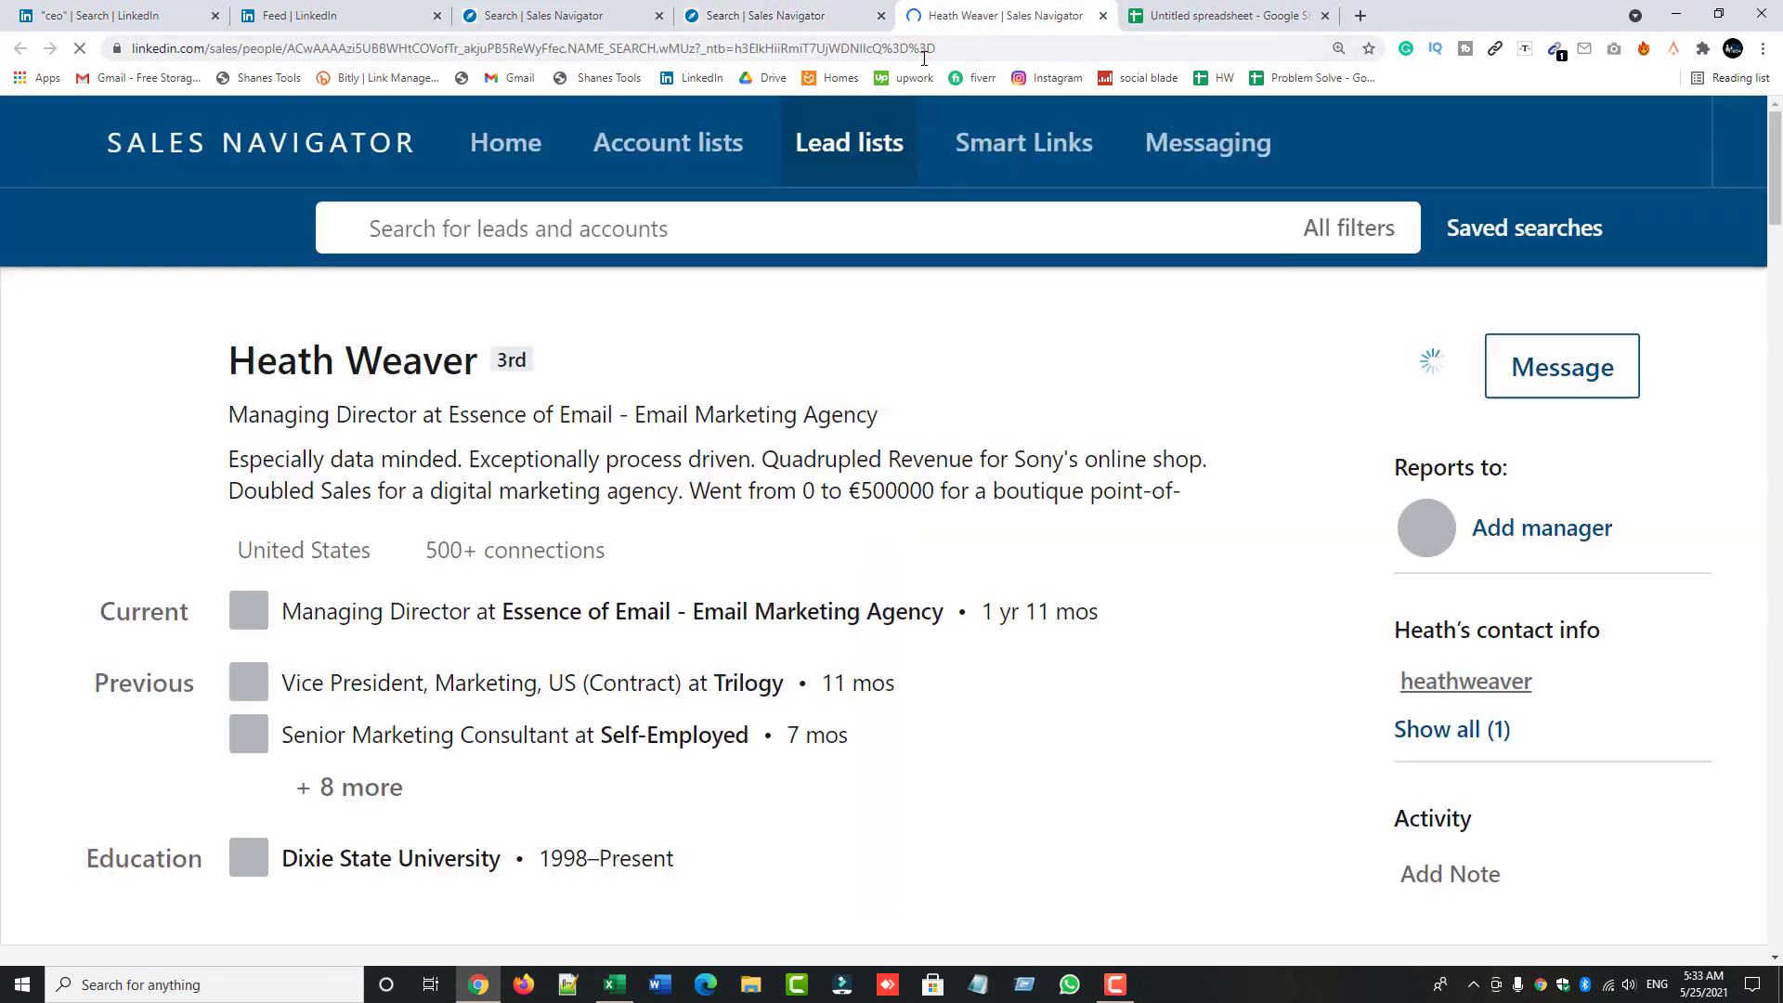
# - Minimize the Kendo overlay and copy the Managing Director's LinkedIn.com profile URL
pyautogui.click(1679, 366)
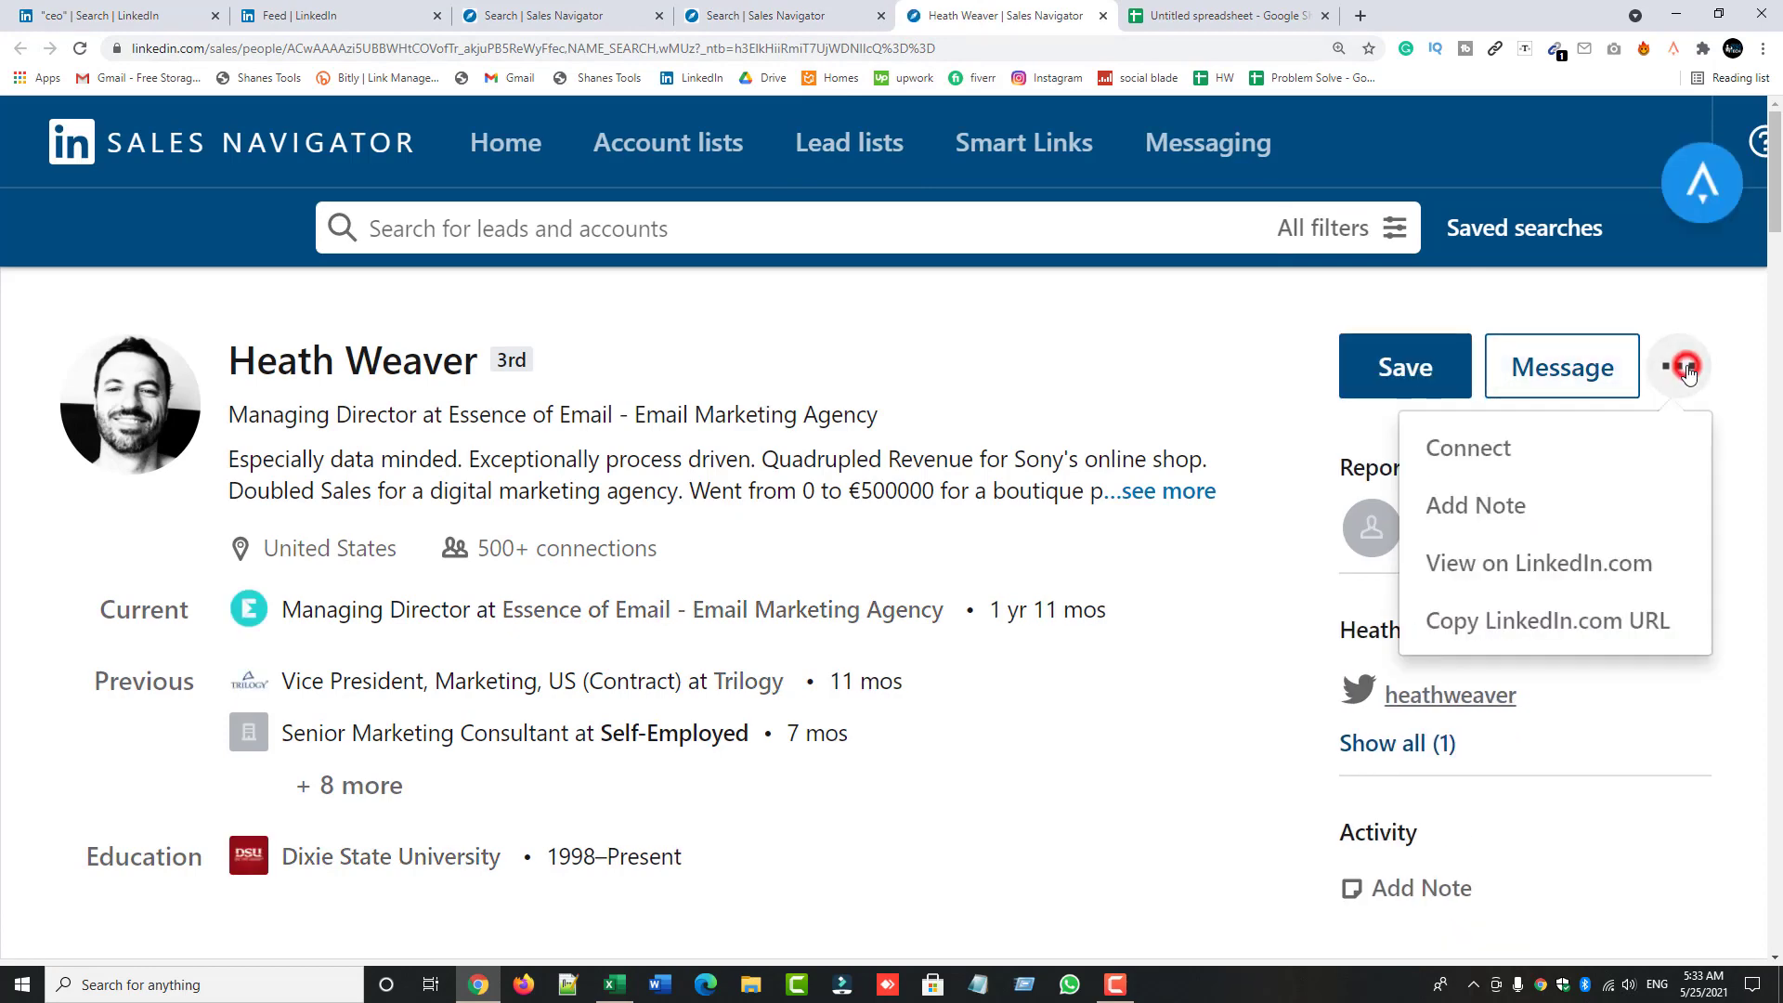
pyautogui.click(1561, 613)
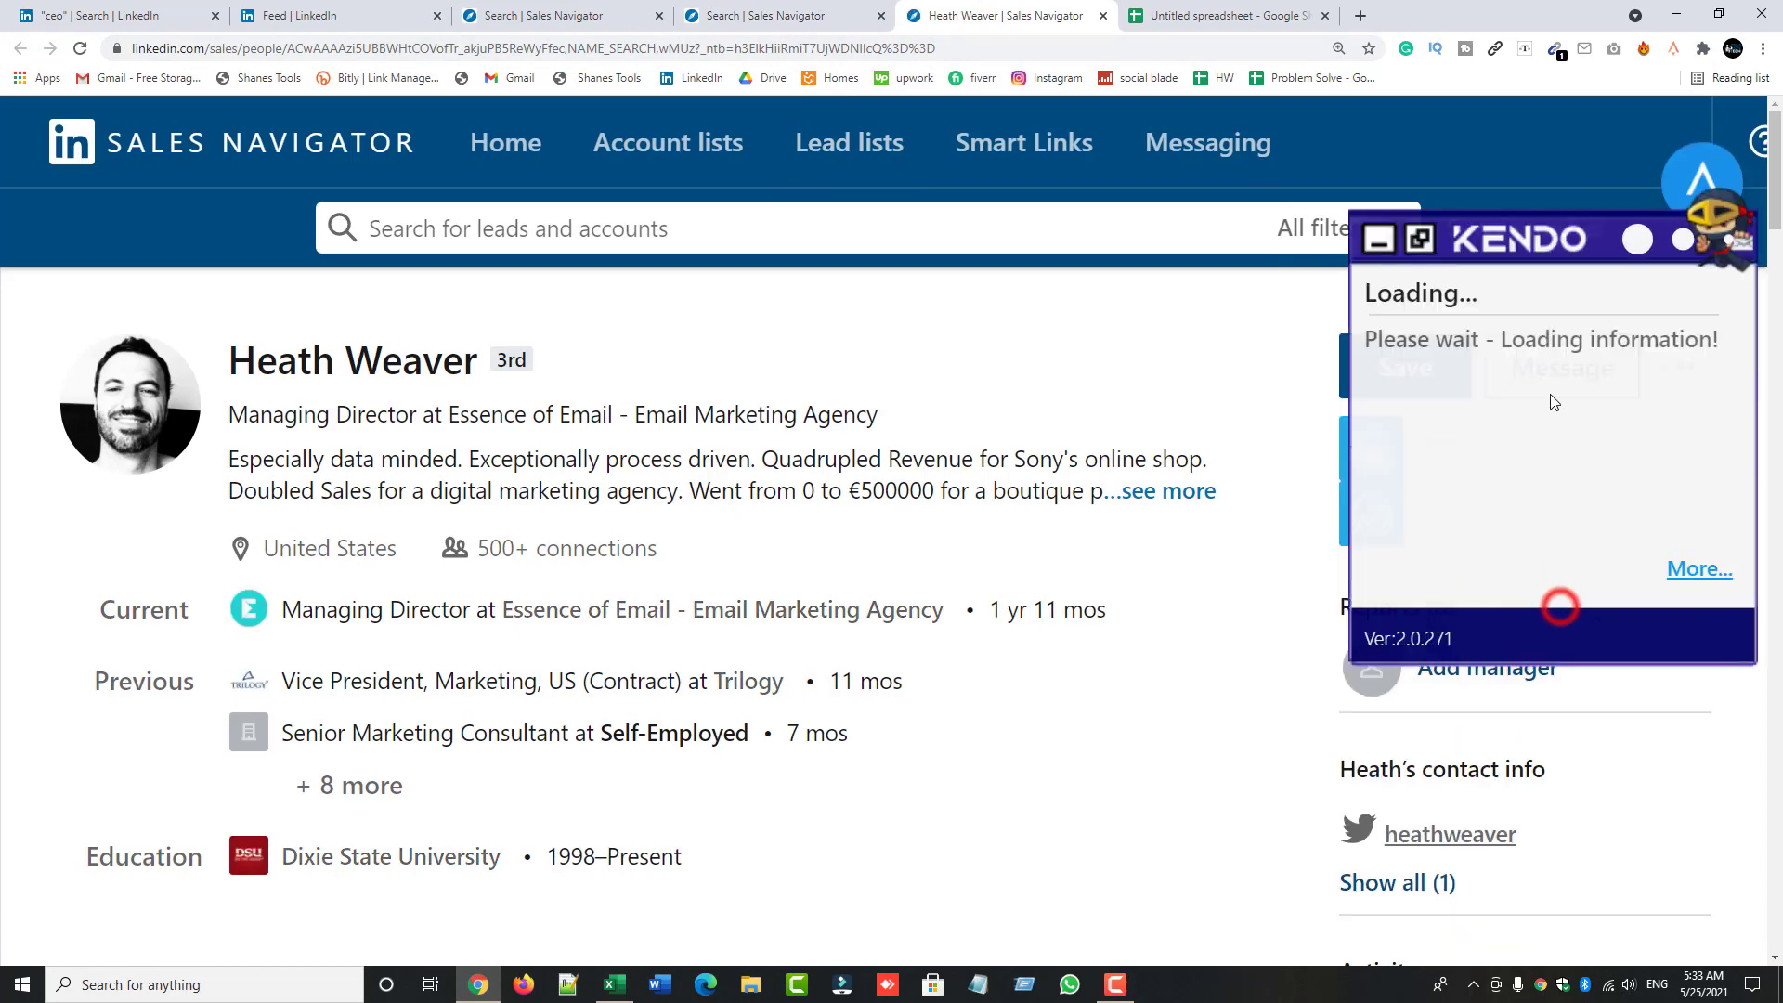
pyautogui.click(1382, 245)
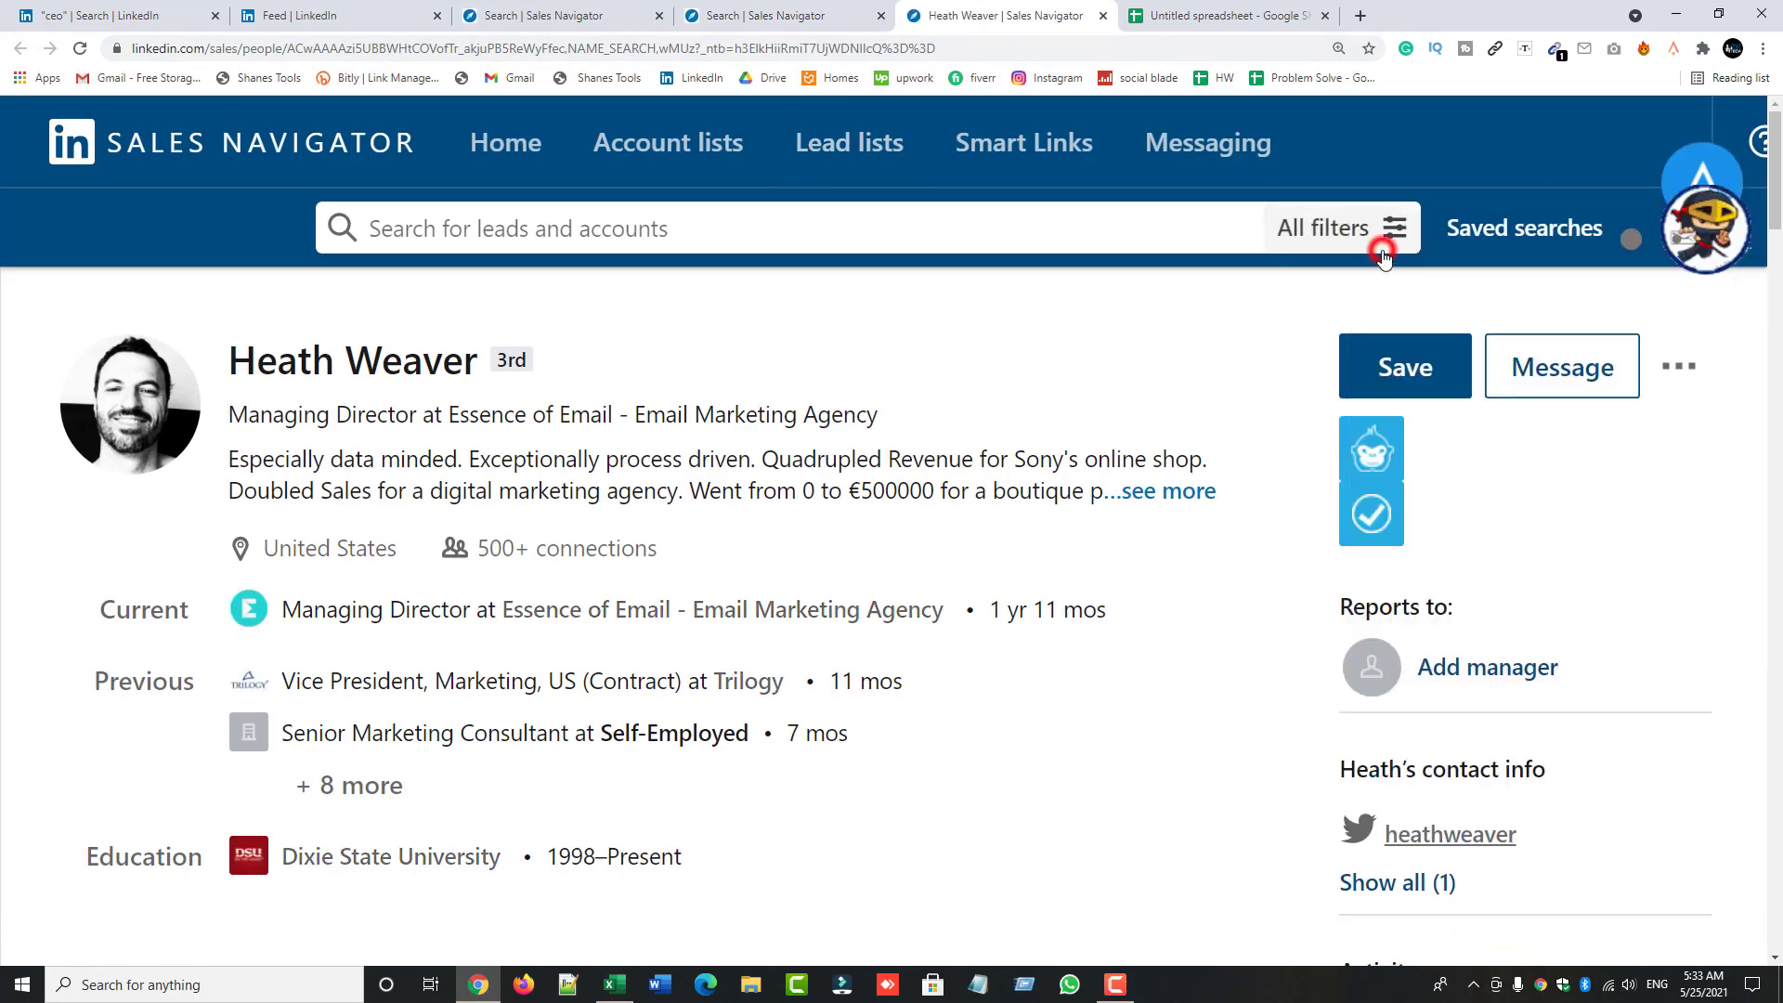
pyautogui.click(1680, 368)
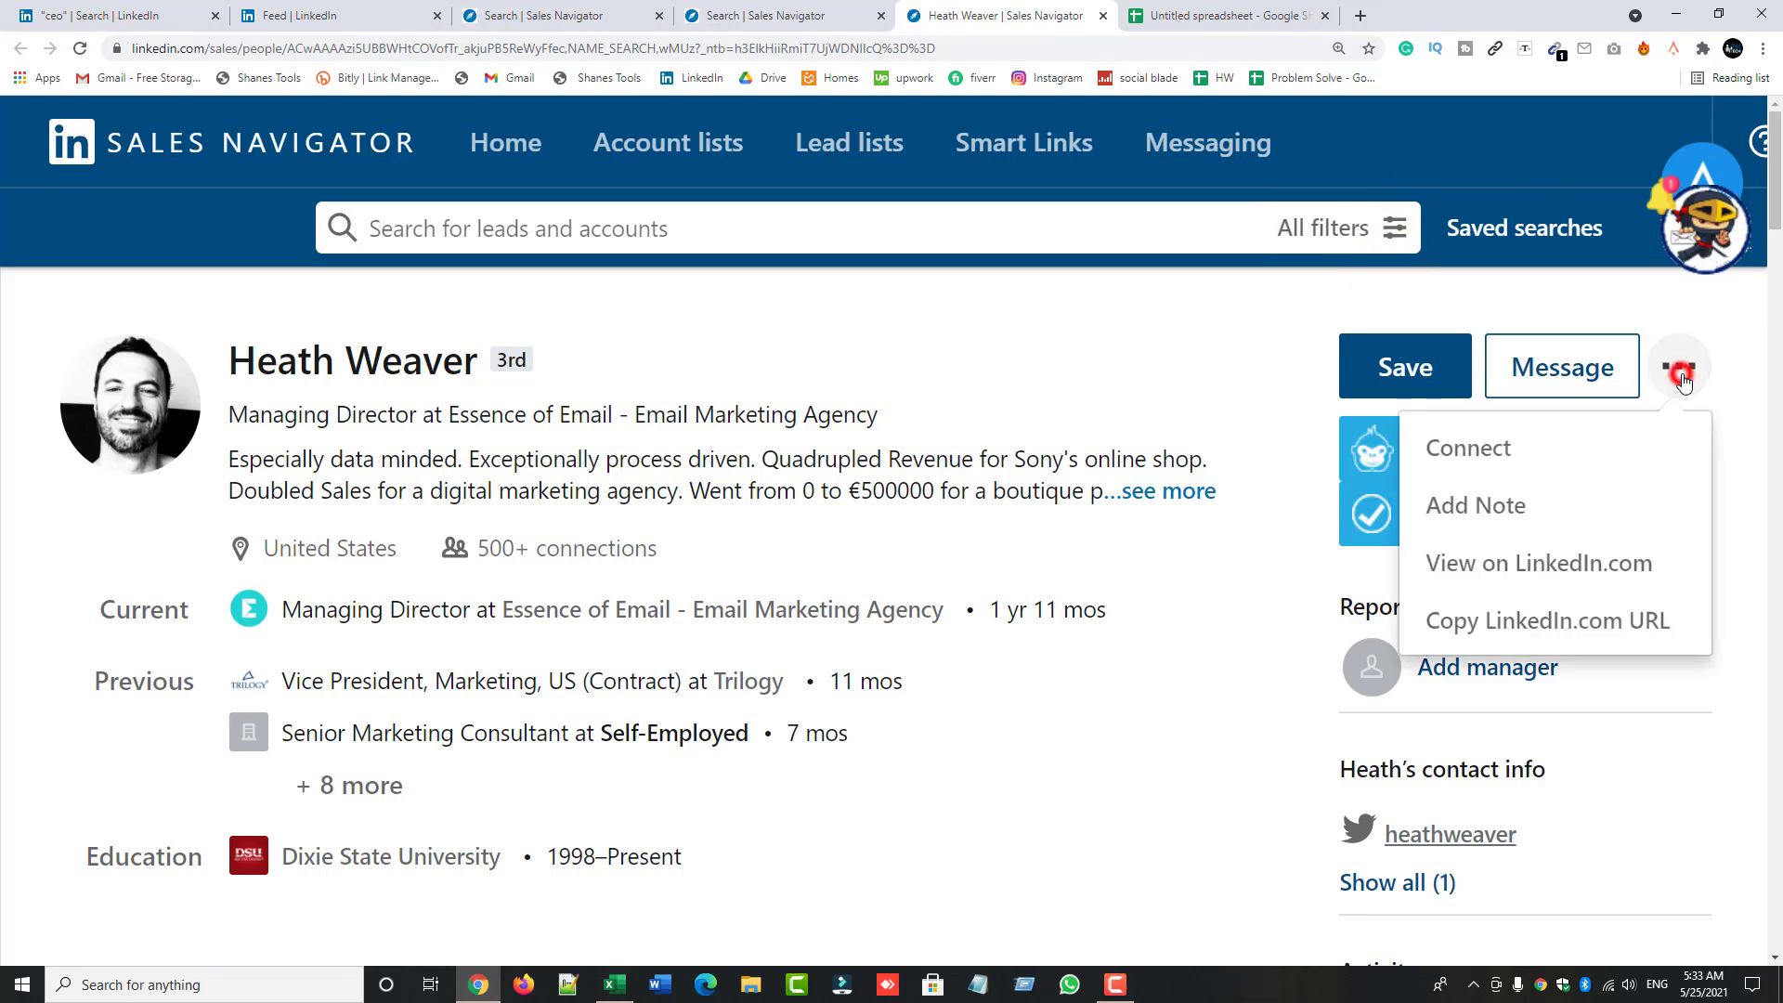
pyautogui.click(1502, 617)
# - Paste the copied profile URL into cell A2 of the spreadsheet, under the "Linkedin Profile" header
pyautogui.click(1135, 8)
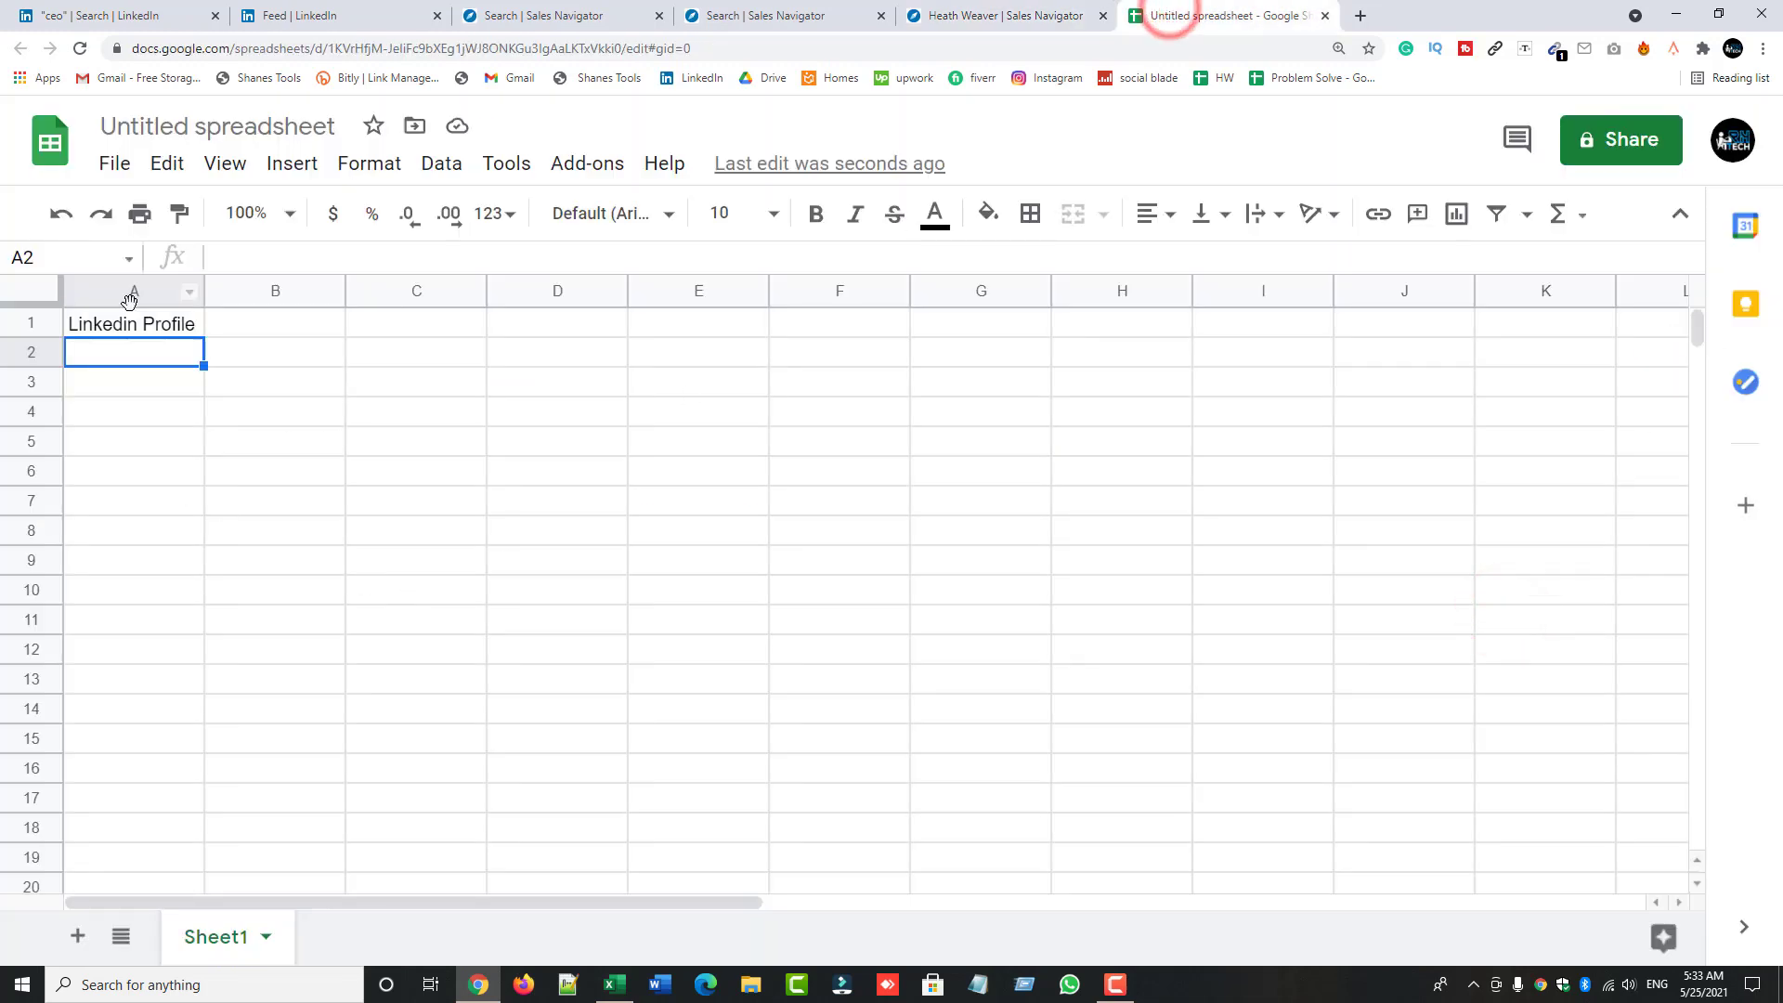
pyautogui.doubleClick(138, 352)
pyautogui.hotkey('ctrl', 'v')
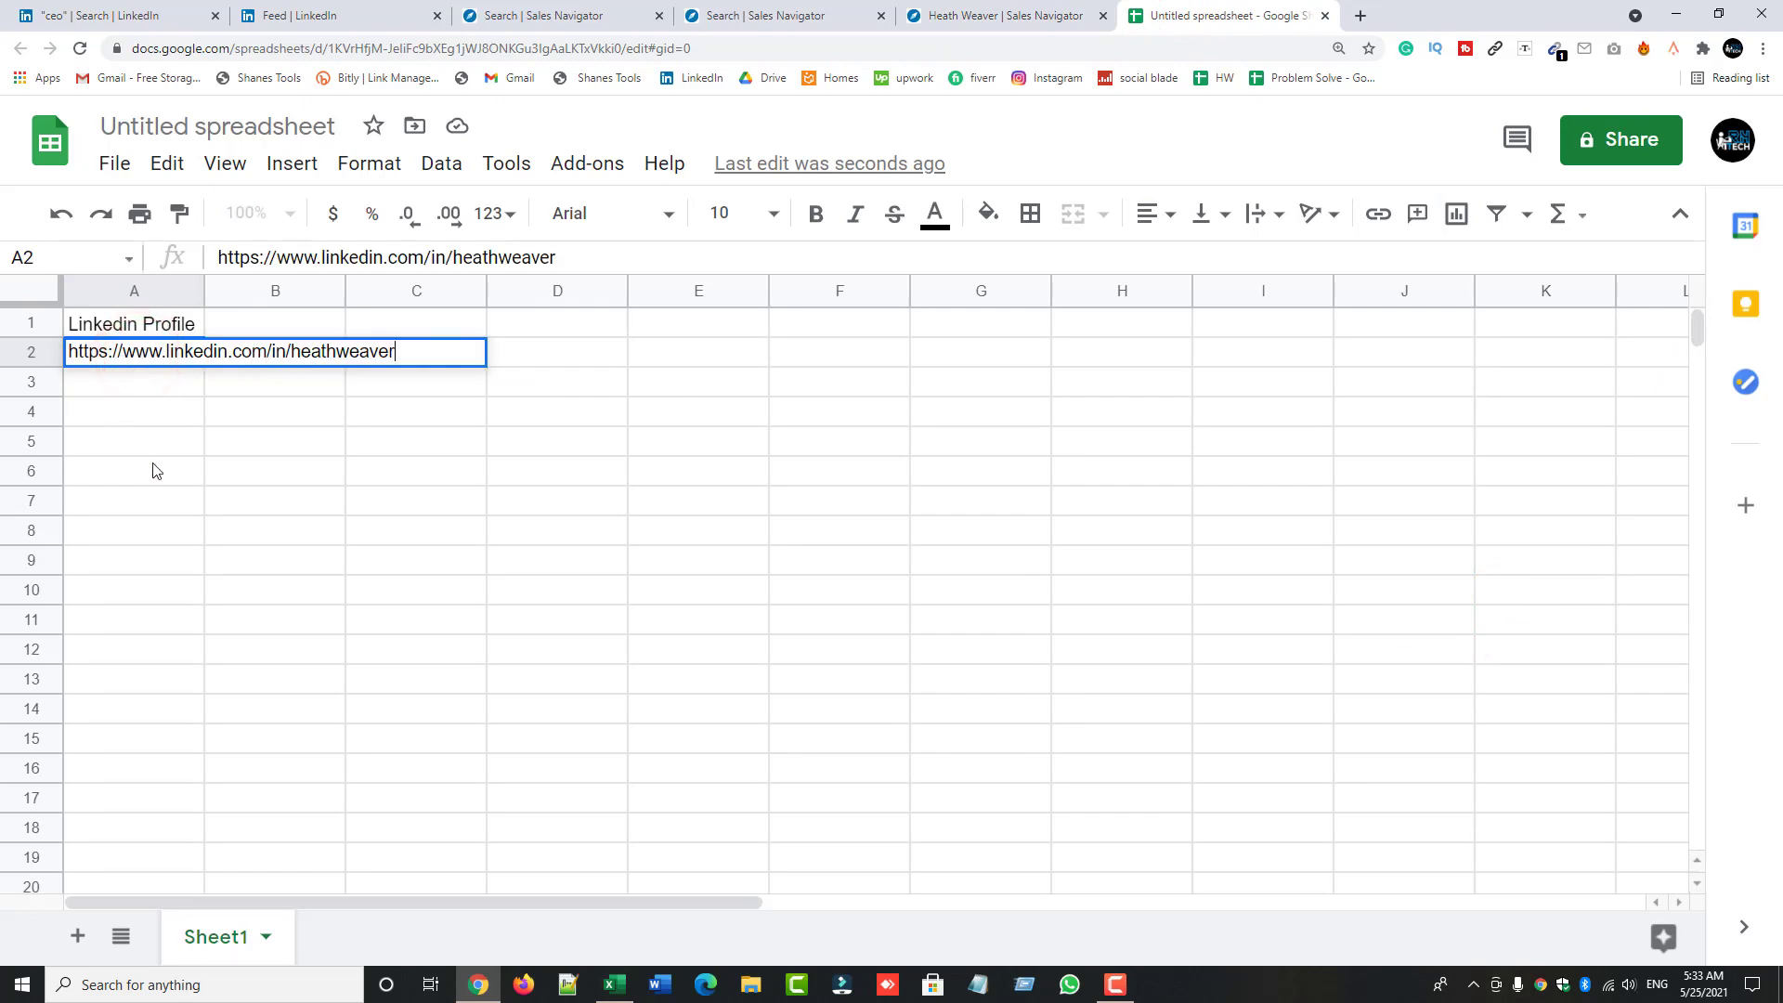
pyautogui.click(153, 467)
# - Return to the Managing Director's Sales Navigator profile and view the same profile on LinkedIn.com
pyautogui.click(1003, 15)
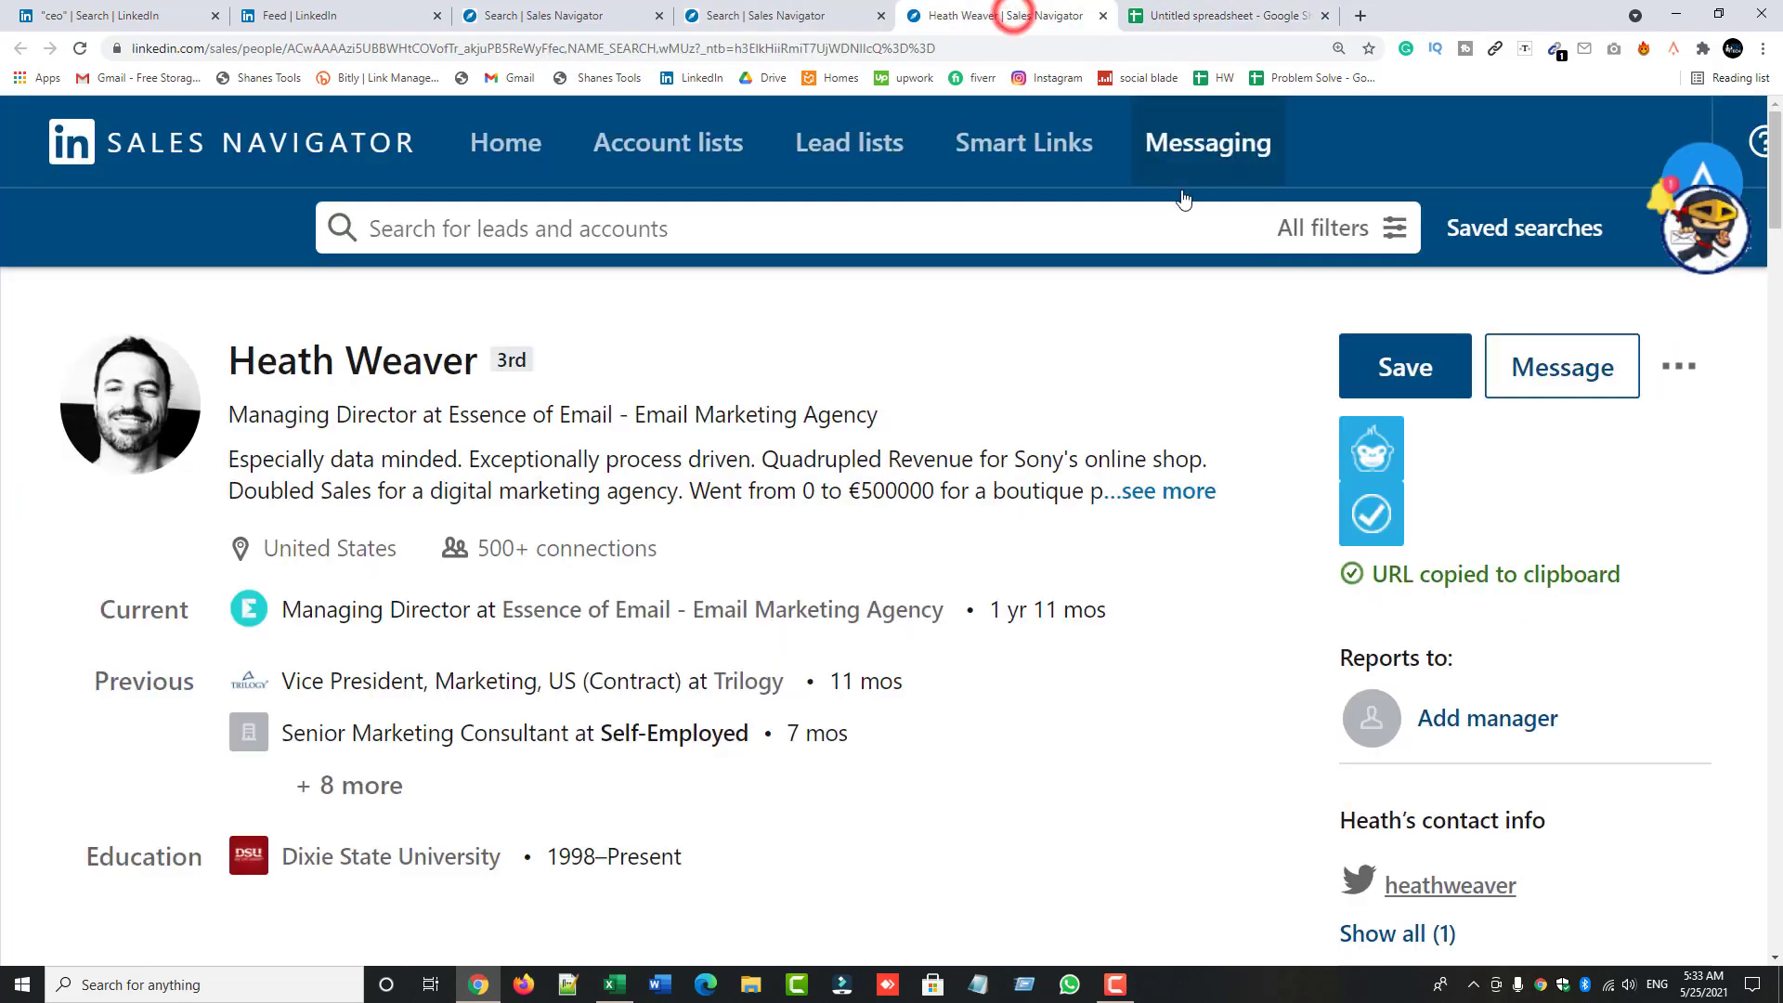
pyautogui.click(1681, 366)
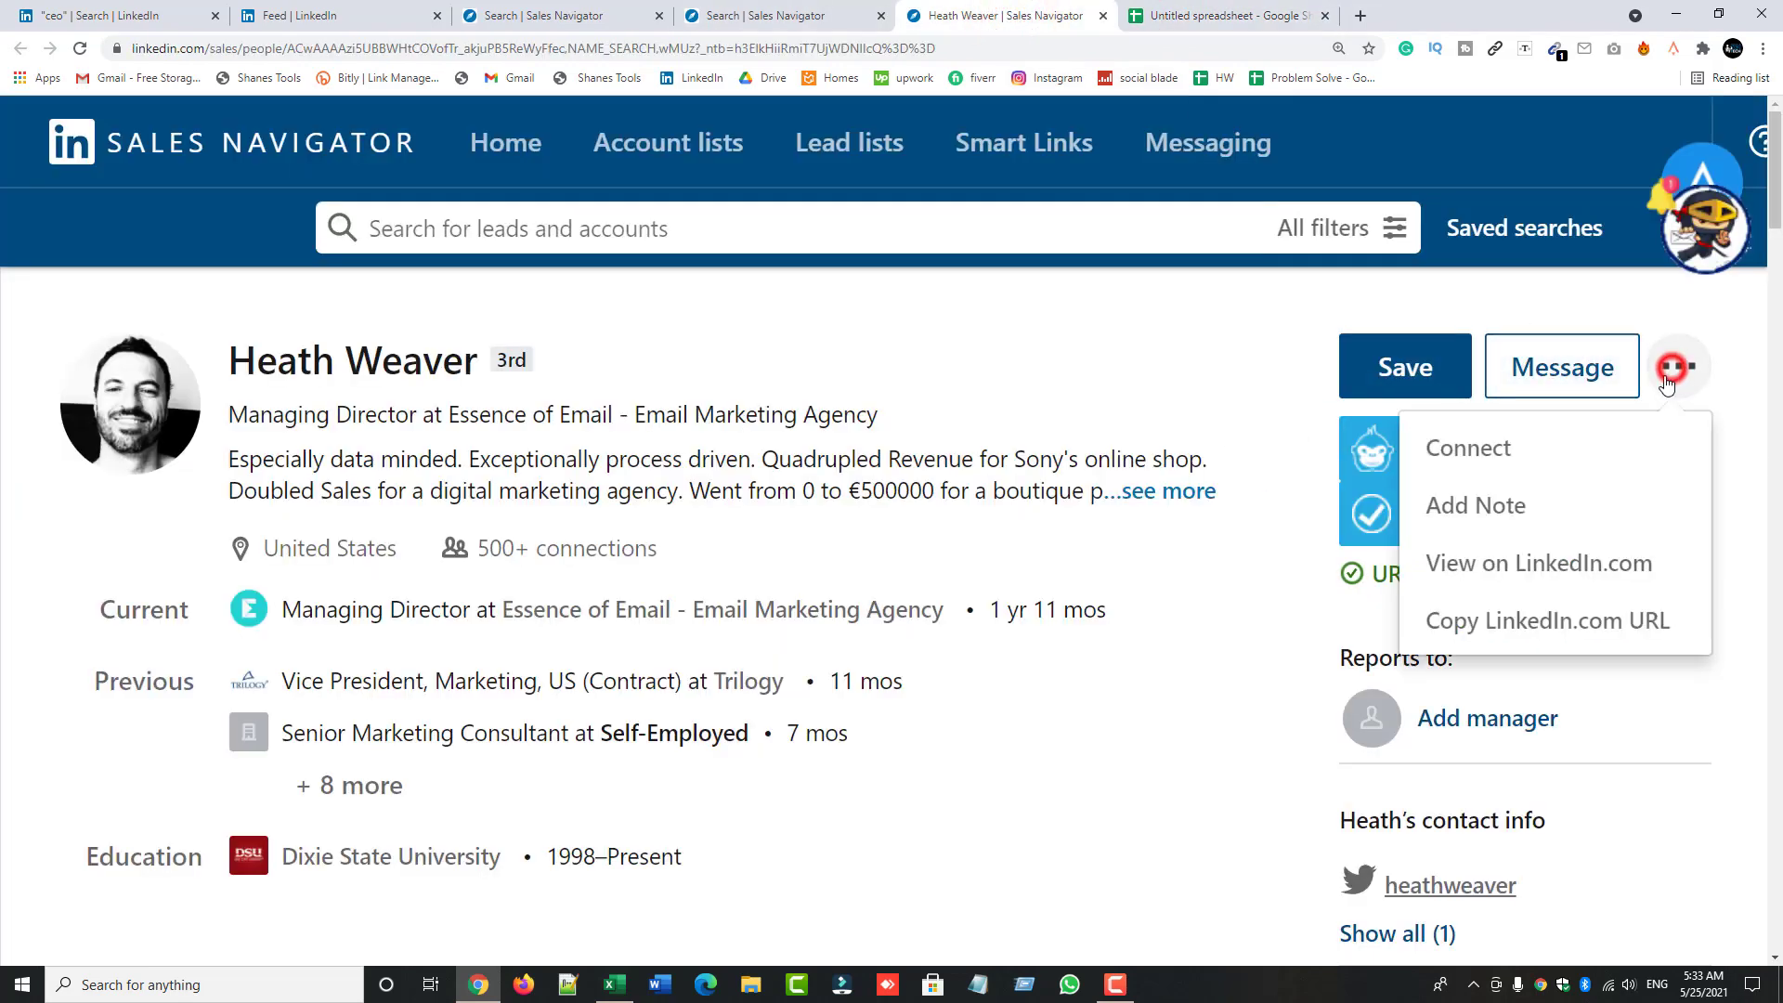
pyautogui.rightClick(1497, 572)
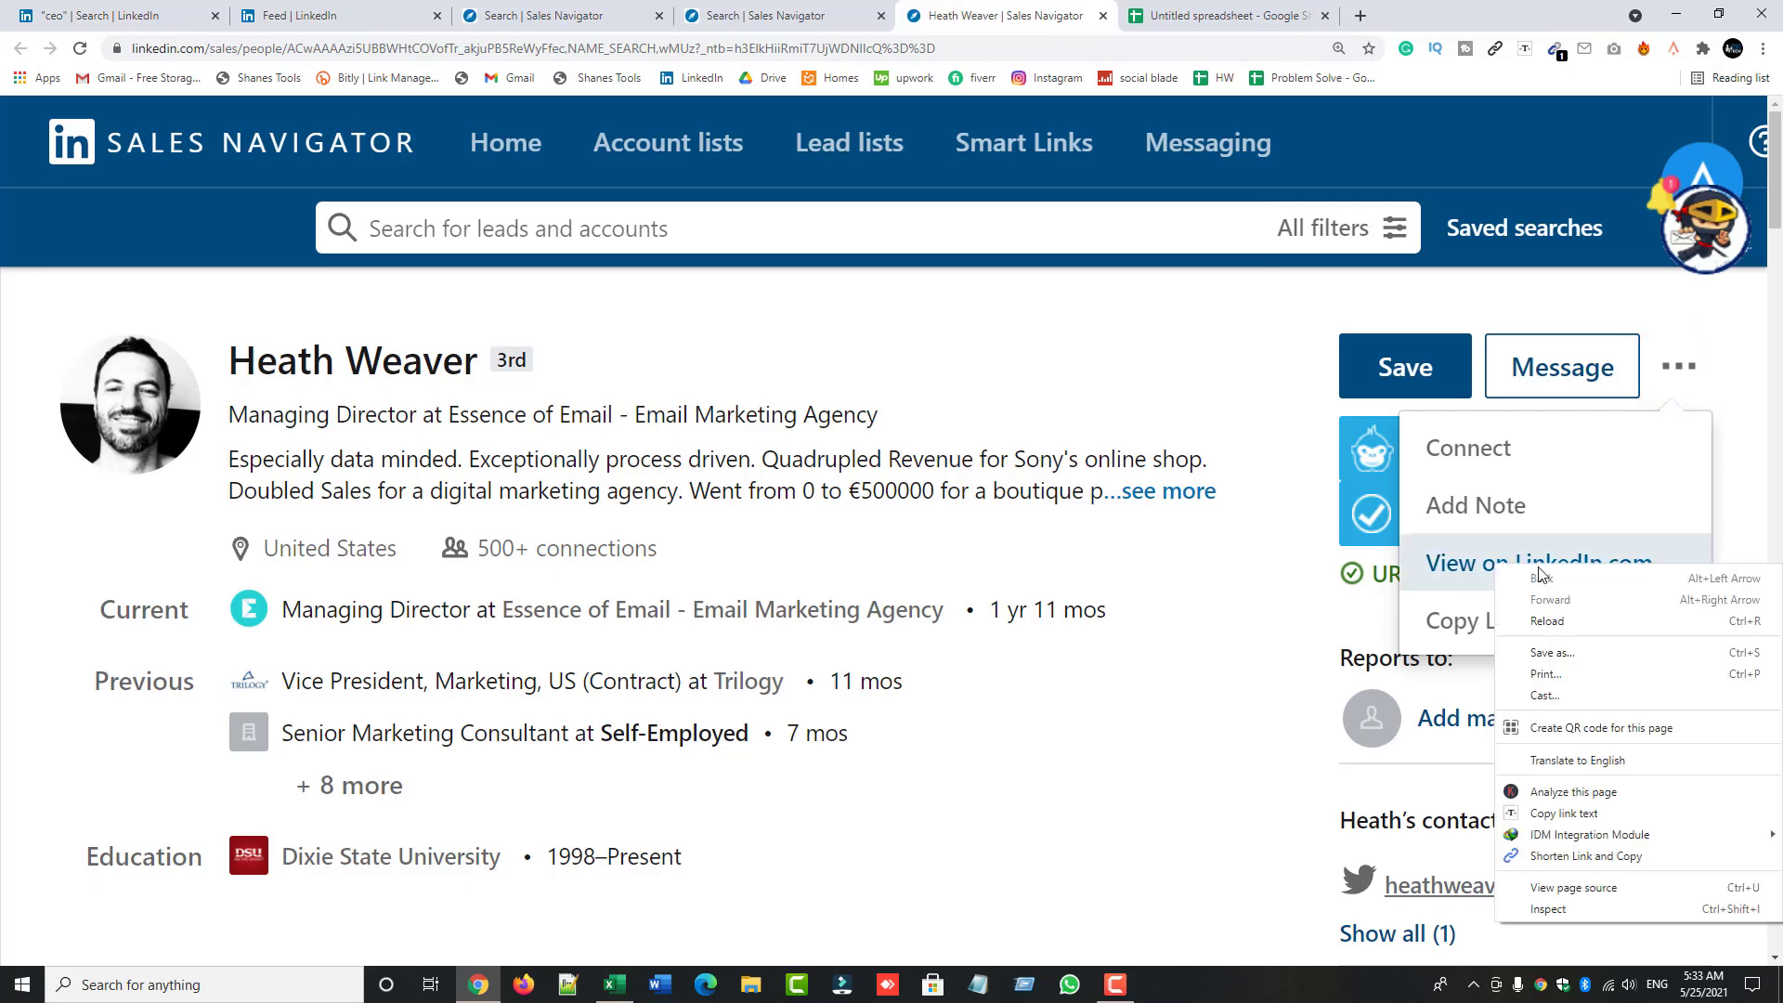
pyautogui.click(1476, 562)
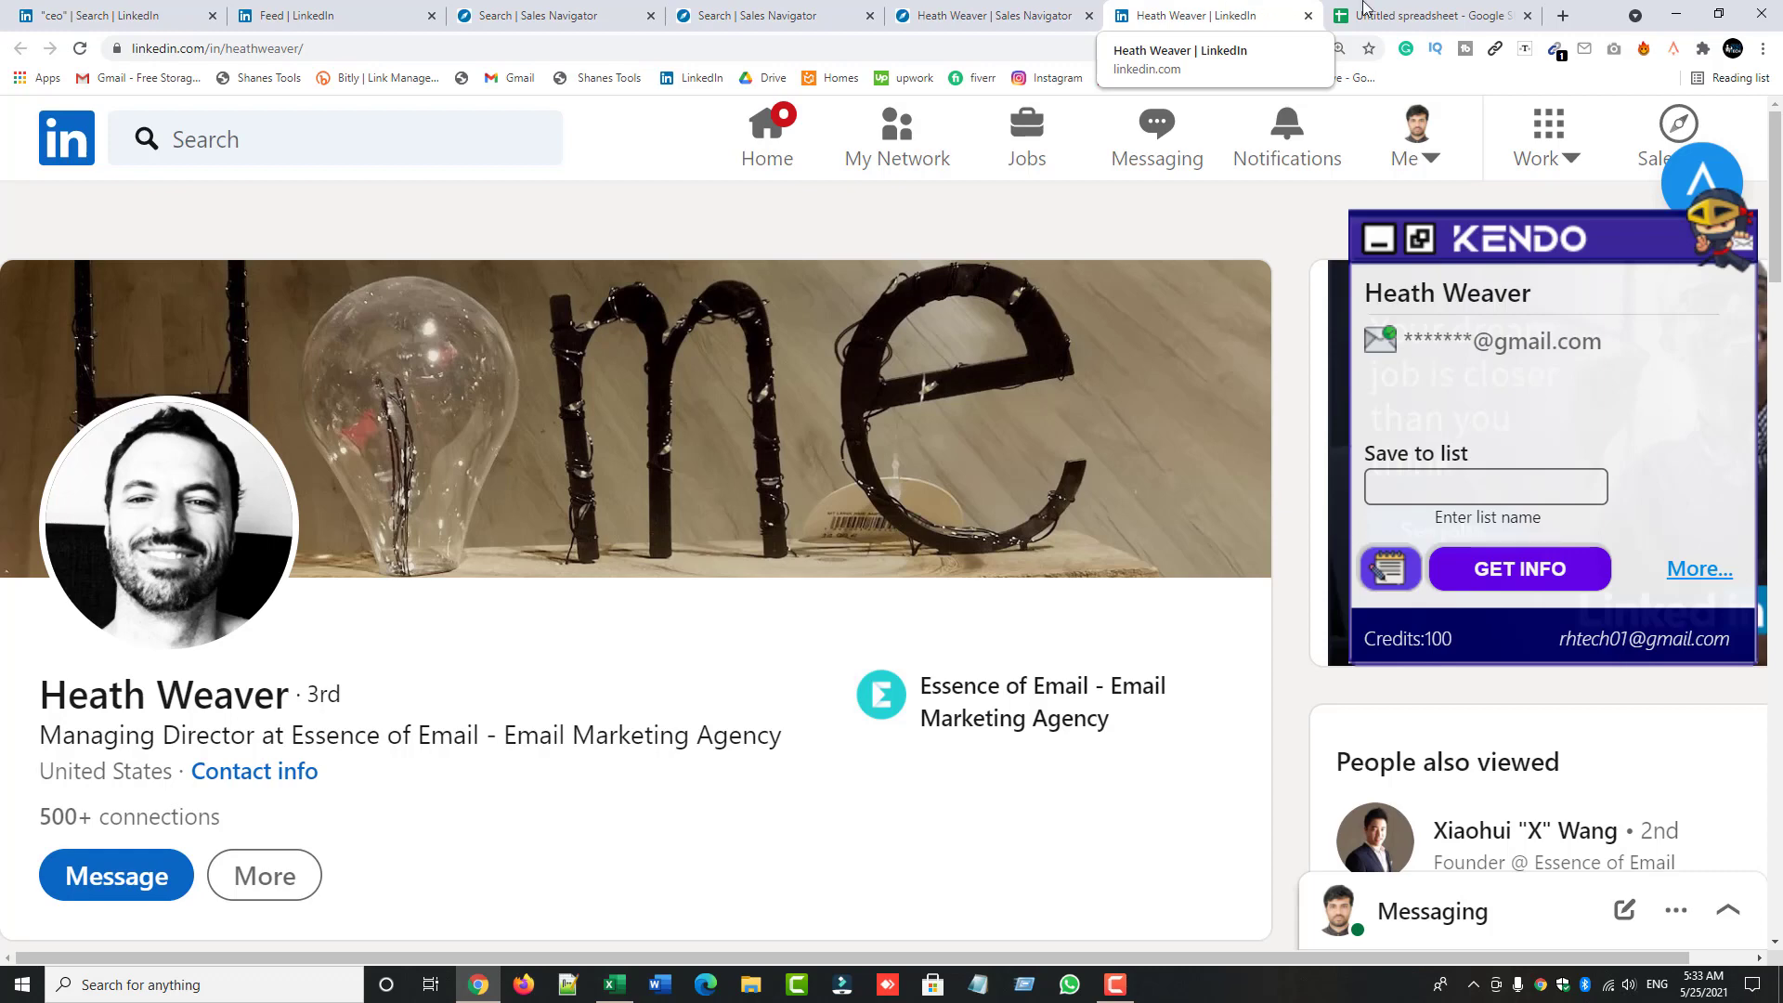
# - Open linkedin.com in a new browser tab
pyautogui.click(1564, 16)
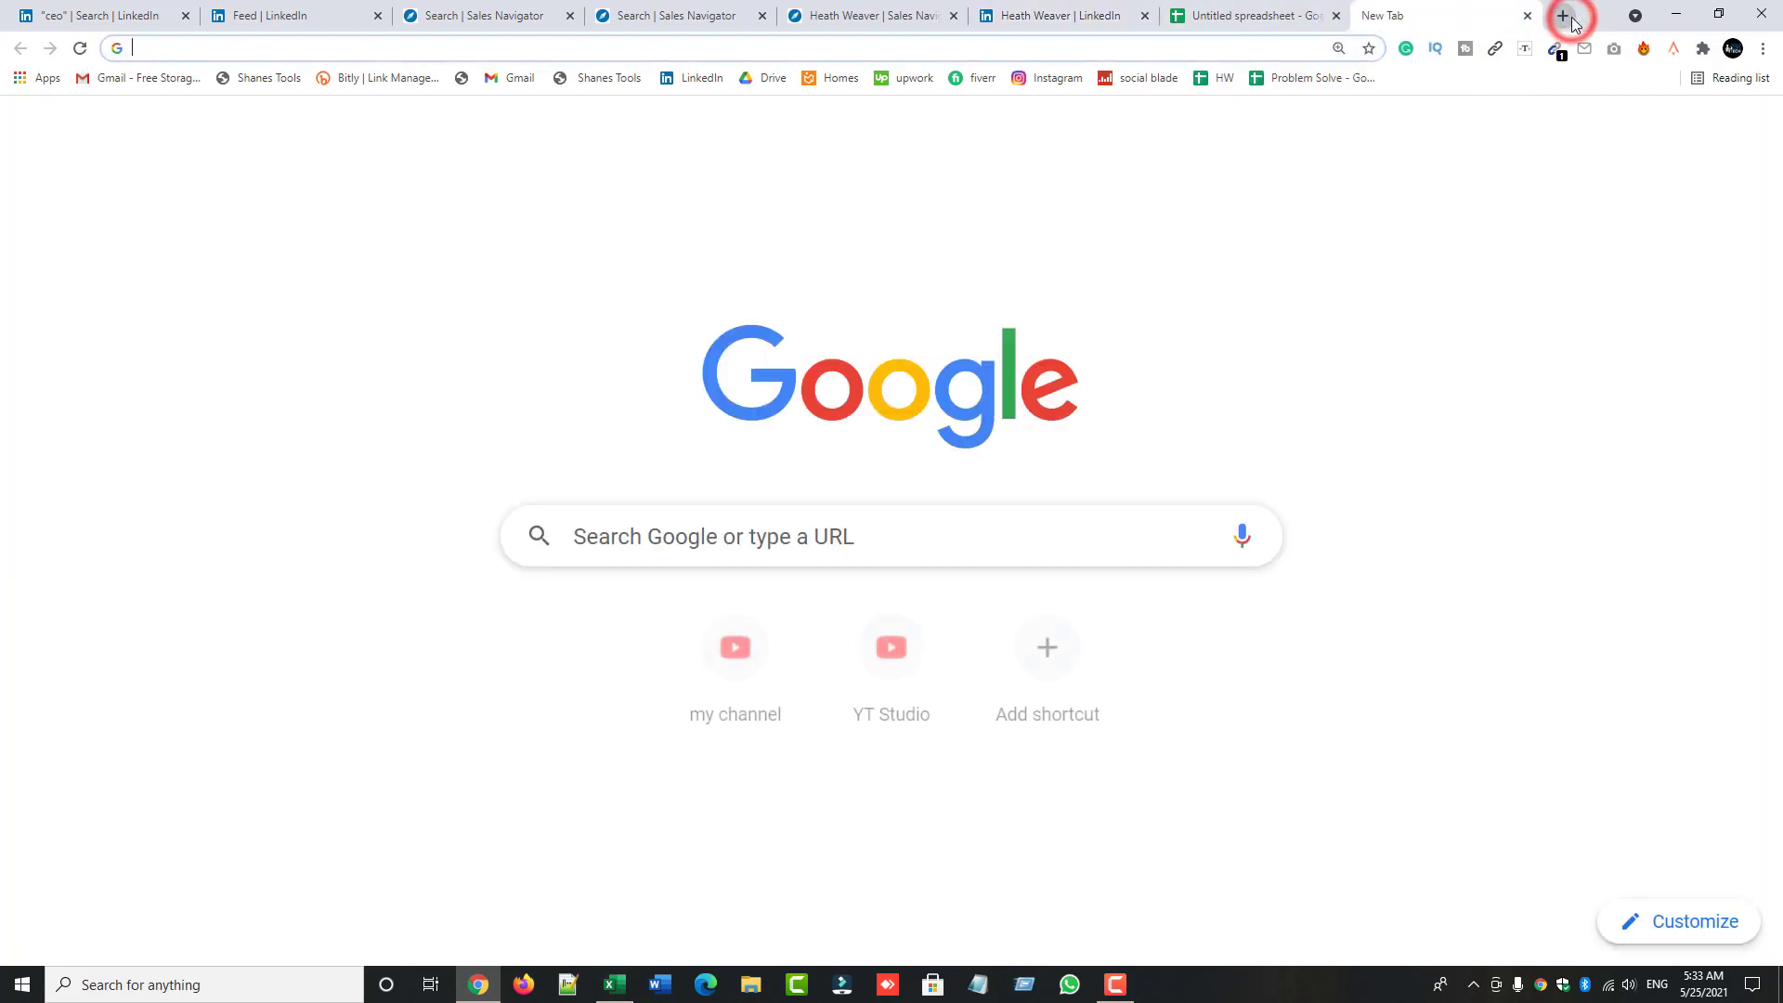
pyautogui.write('li')
pyautogui.press('Return')
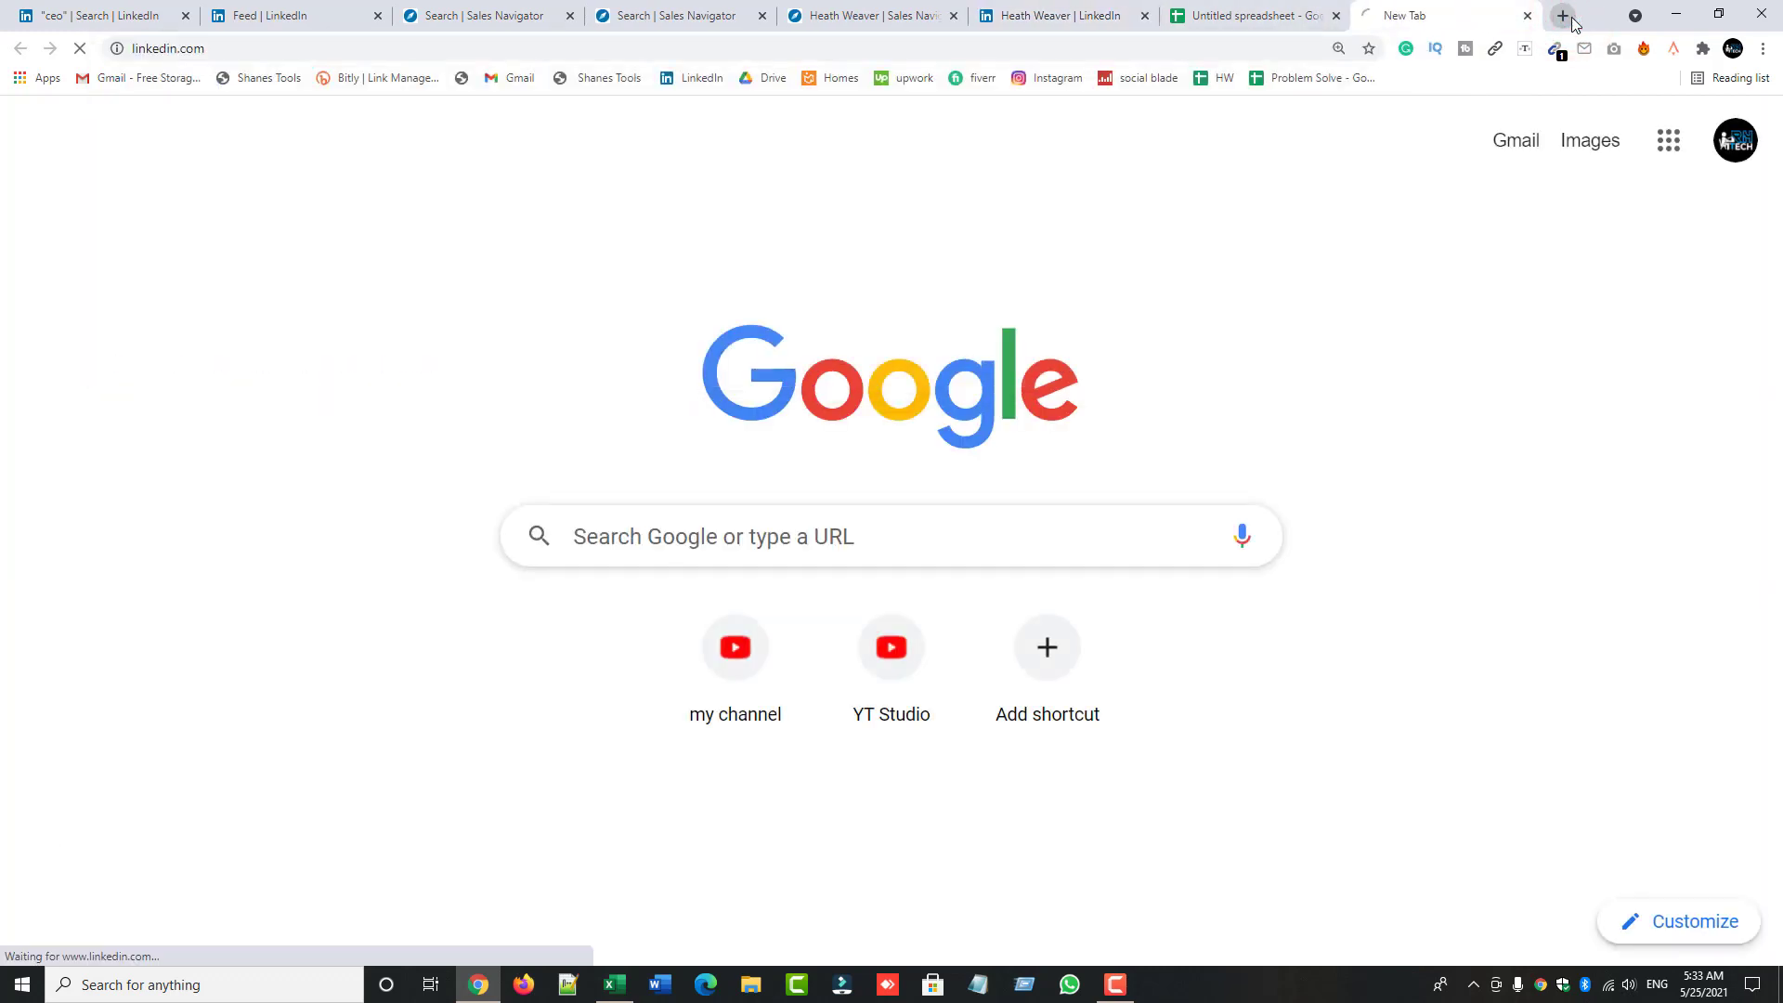